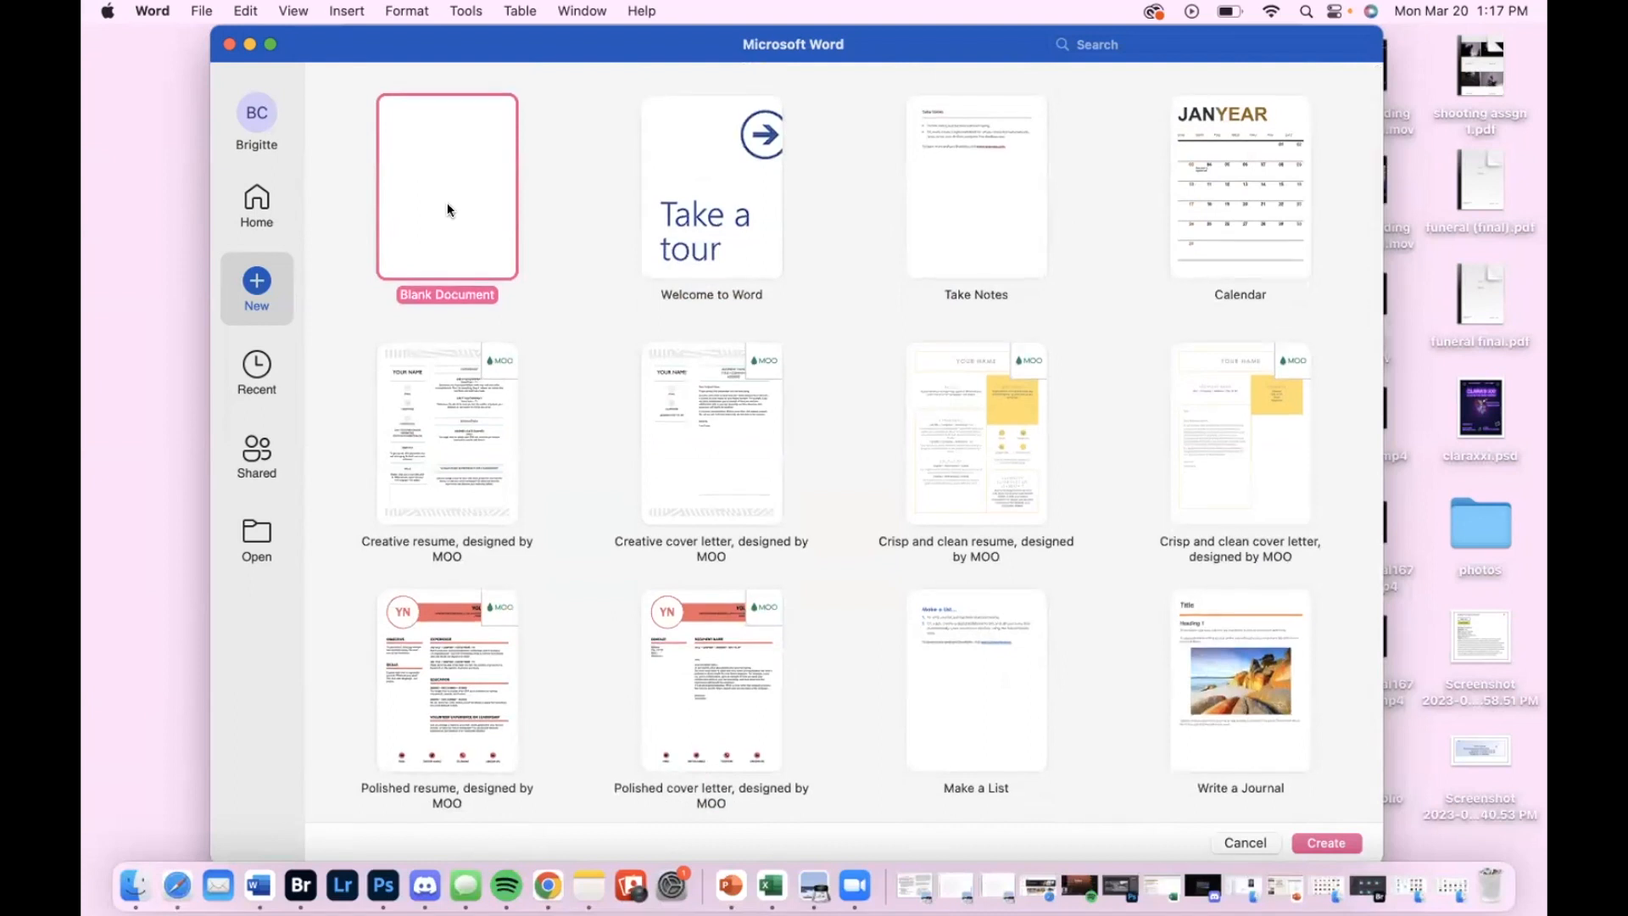
Create a new blank document and reposition its window on the desktop
{"action": "double_click", "coordinate": [447, 208]}
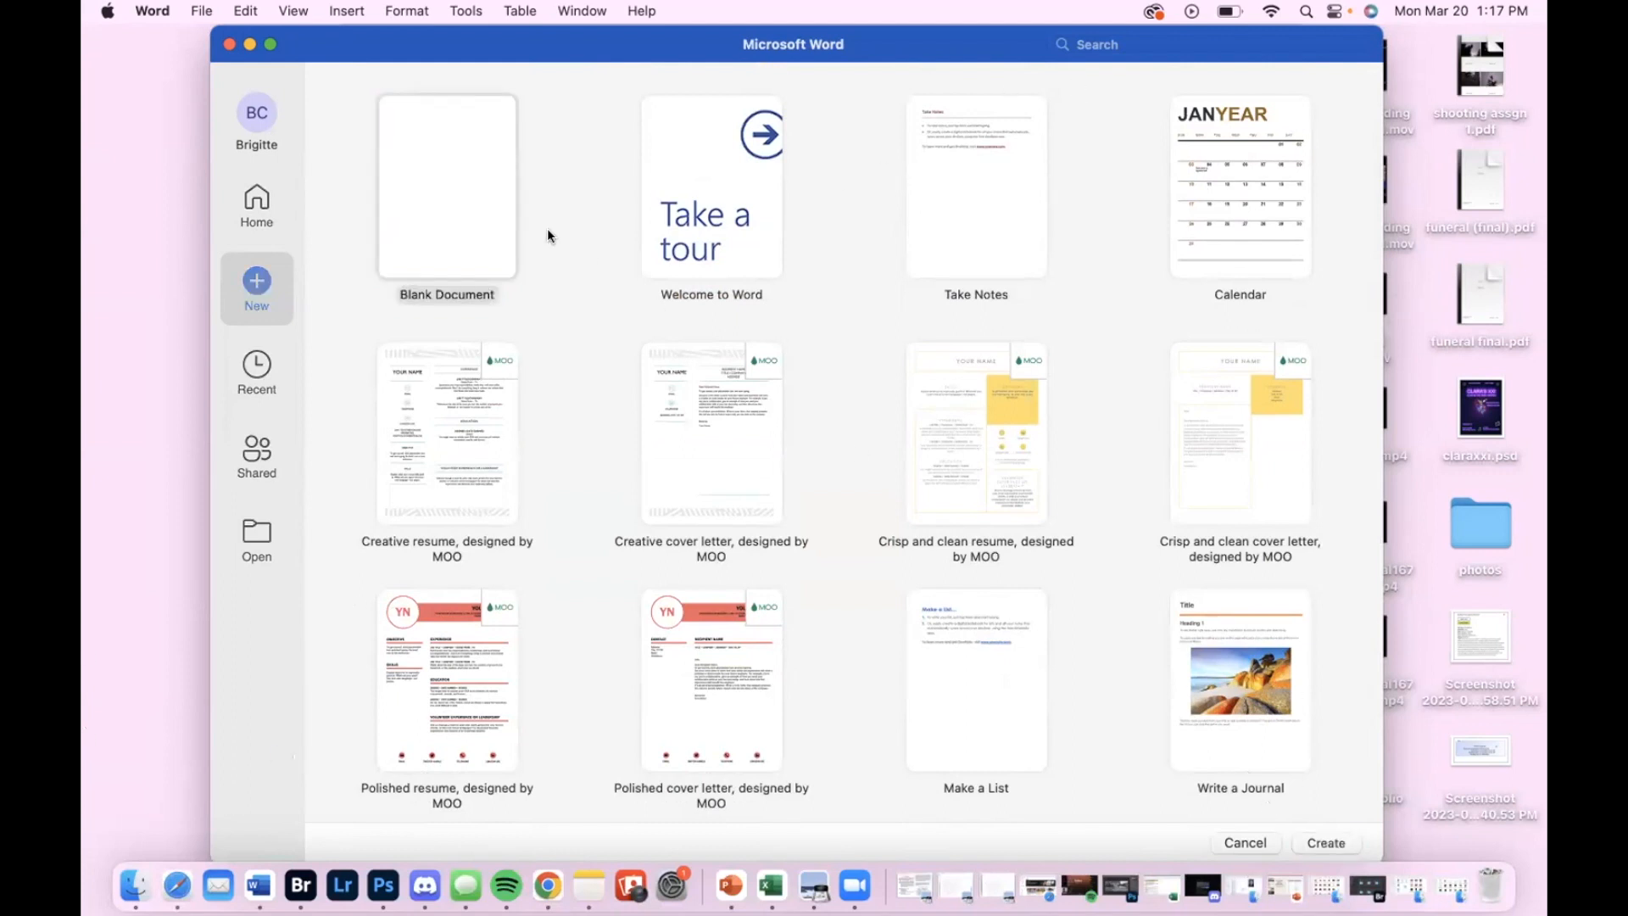
{"action": "left_click", "coordinate": [446, 219]}
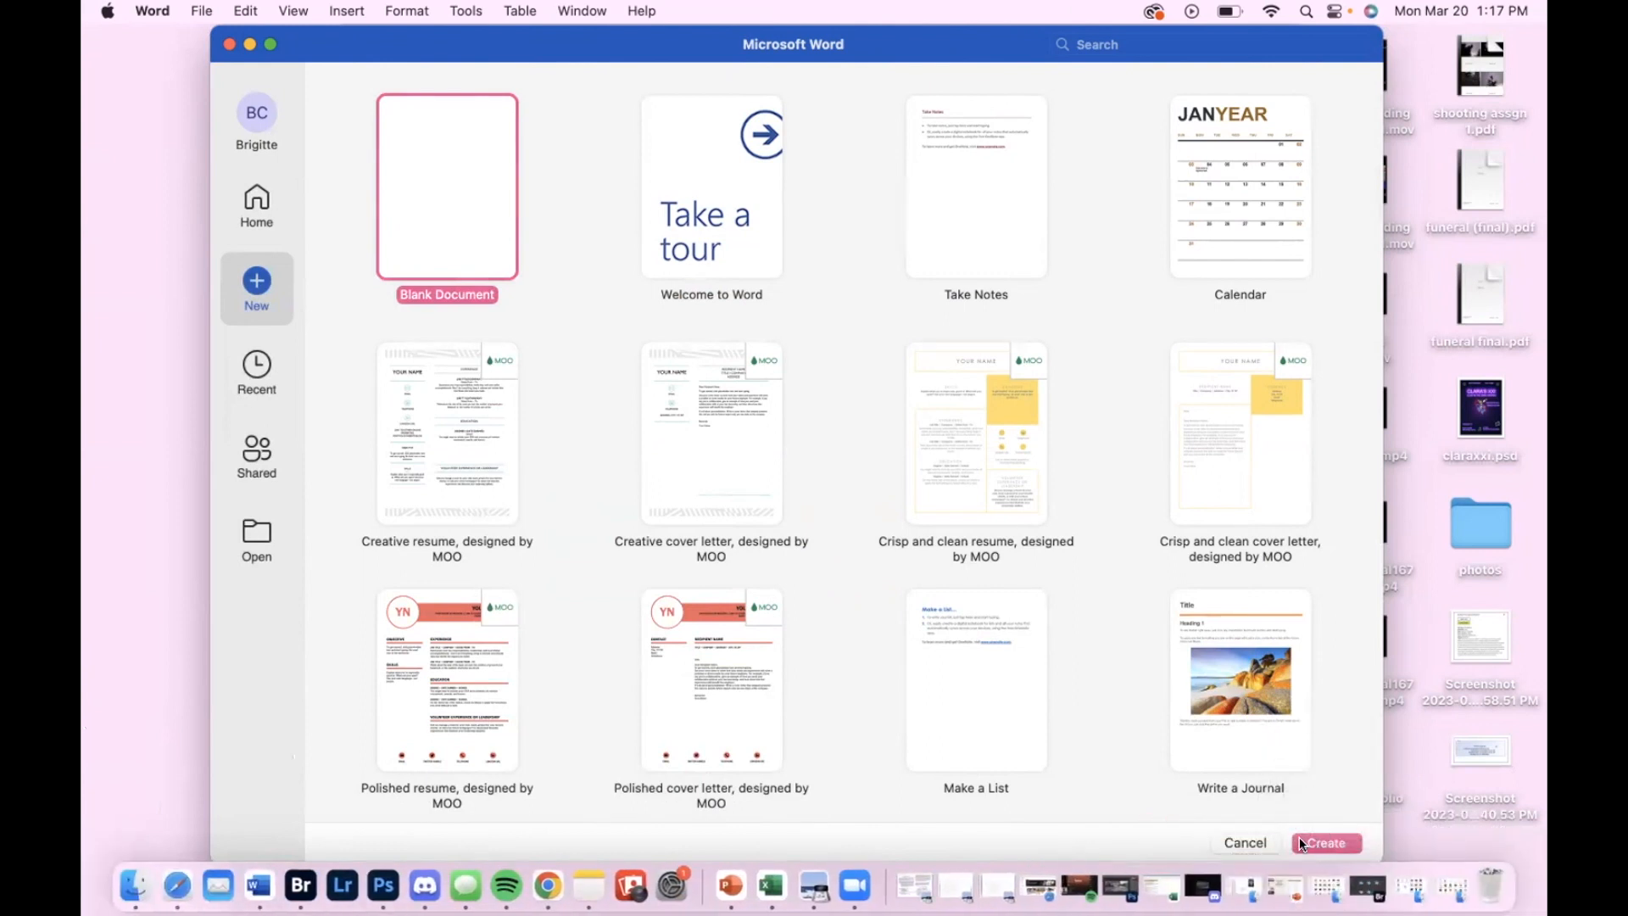
{"action": "left_click", "coordinate": [1301, 841]}
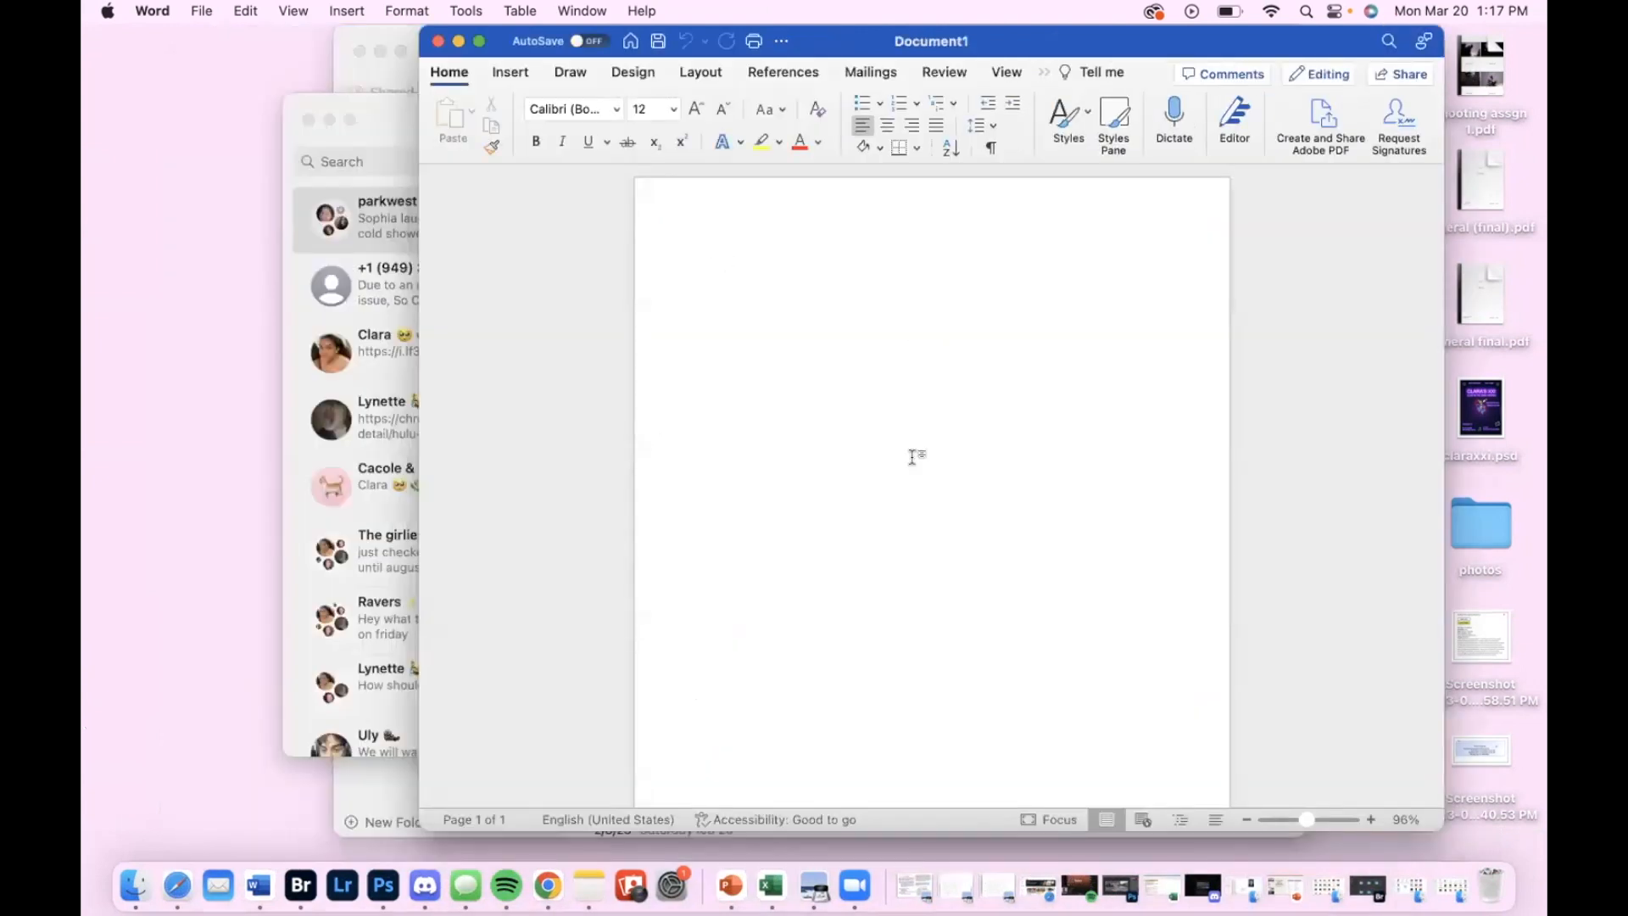
{"action": "left_click_drag", "start_coordinate": [931, 41], "coordinate": [817, 39]}
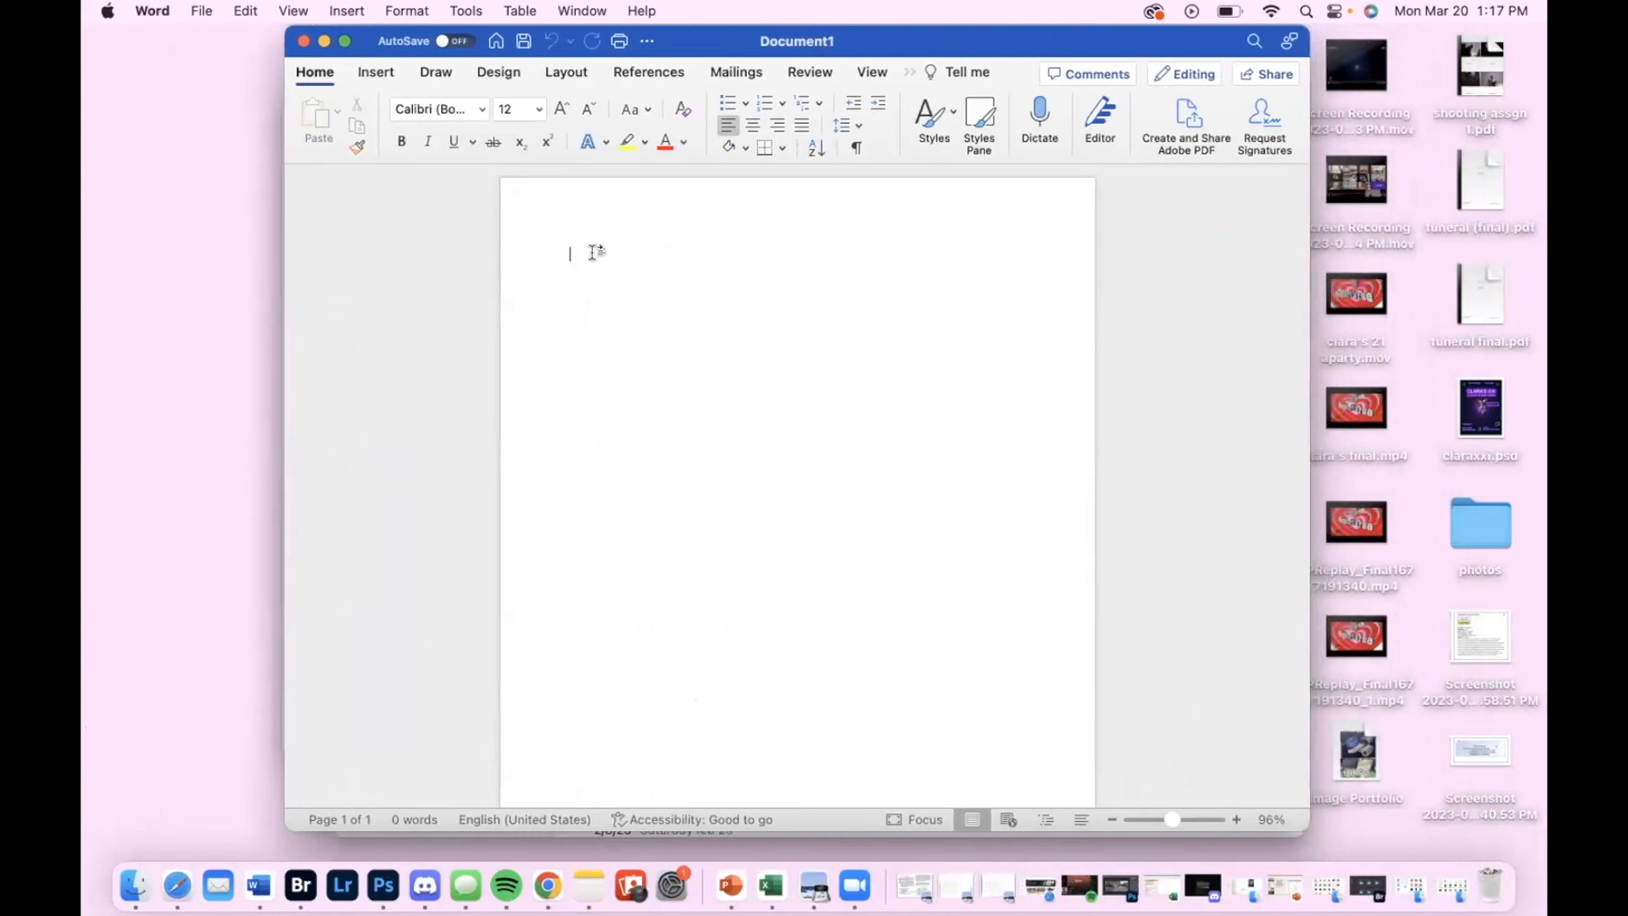
{"action": "type", "text": "hoebash"}
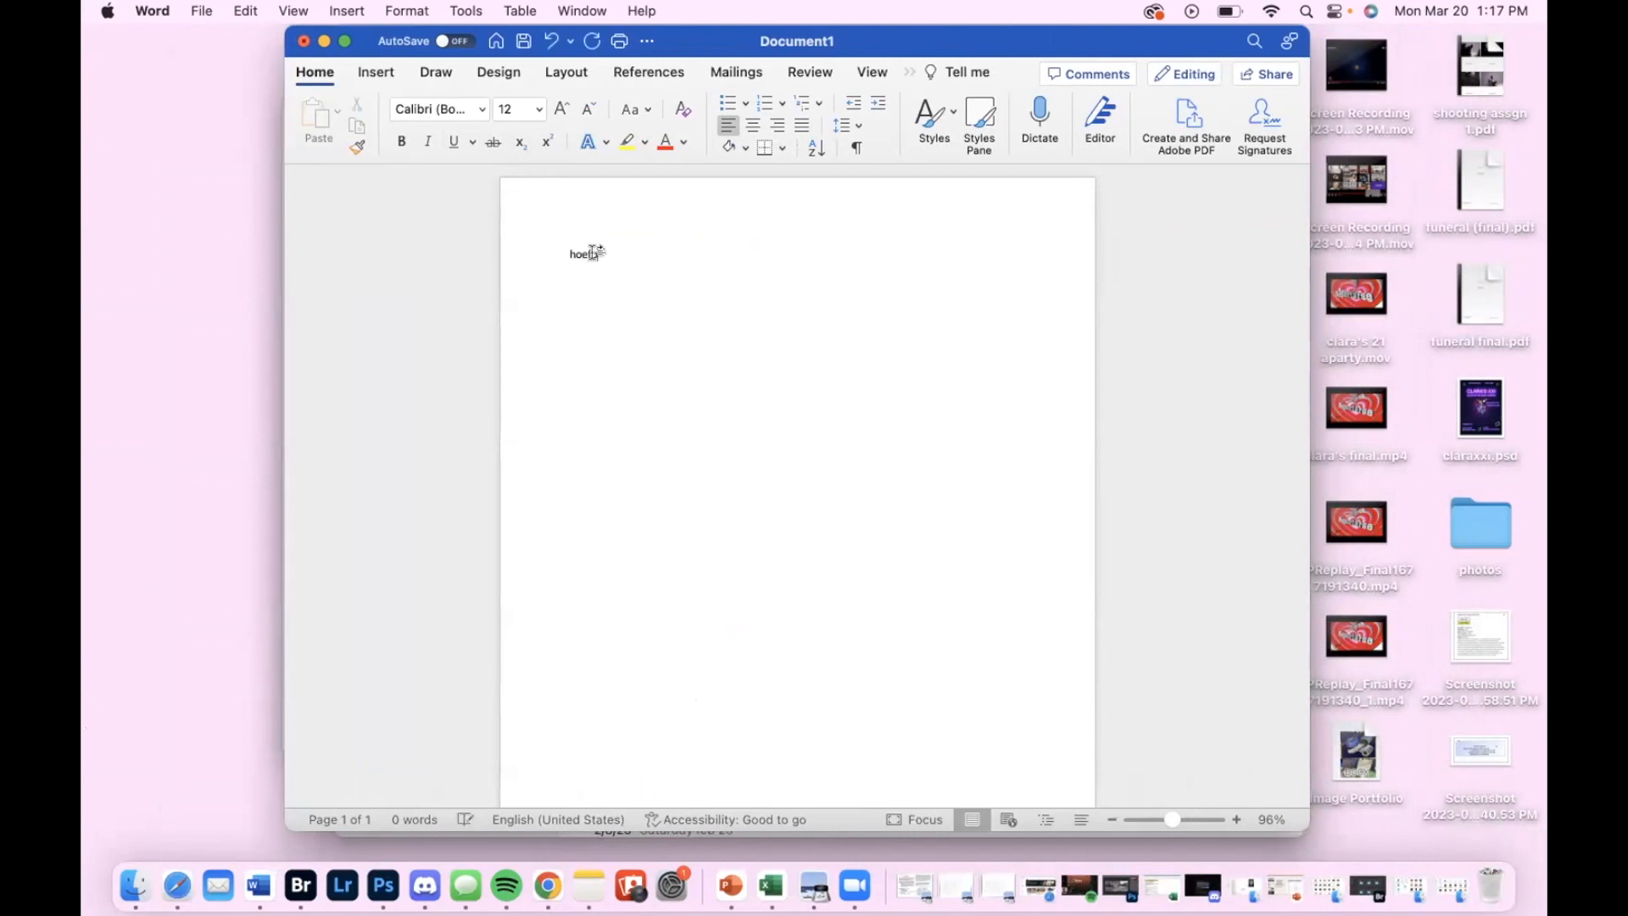
{"action": "key", "text": "BackSpace"}
{"action": "key", "text": "BackSpace"}
Set the font for the empty document to Times New Roman
{"action": "left_click", "coordinate": [480, 110]}
{"action": "left_click", "coordinate": [481, 112]}
{"action": "left_click", "coordinate": [481, 110]}
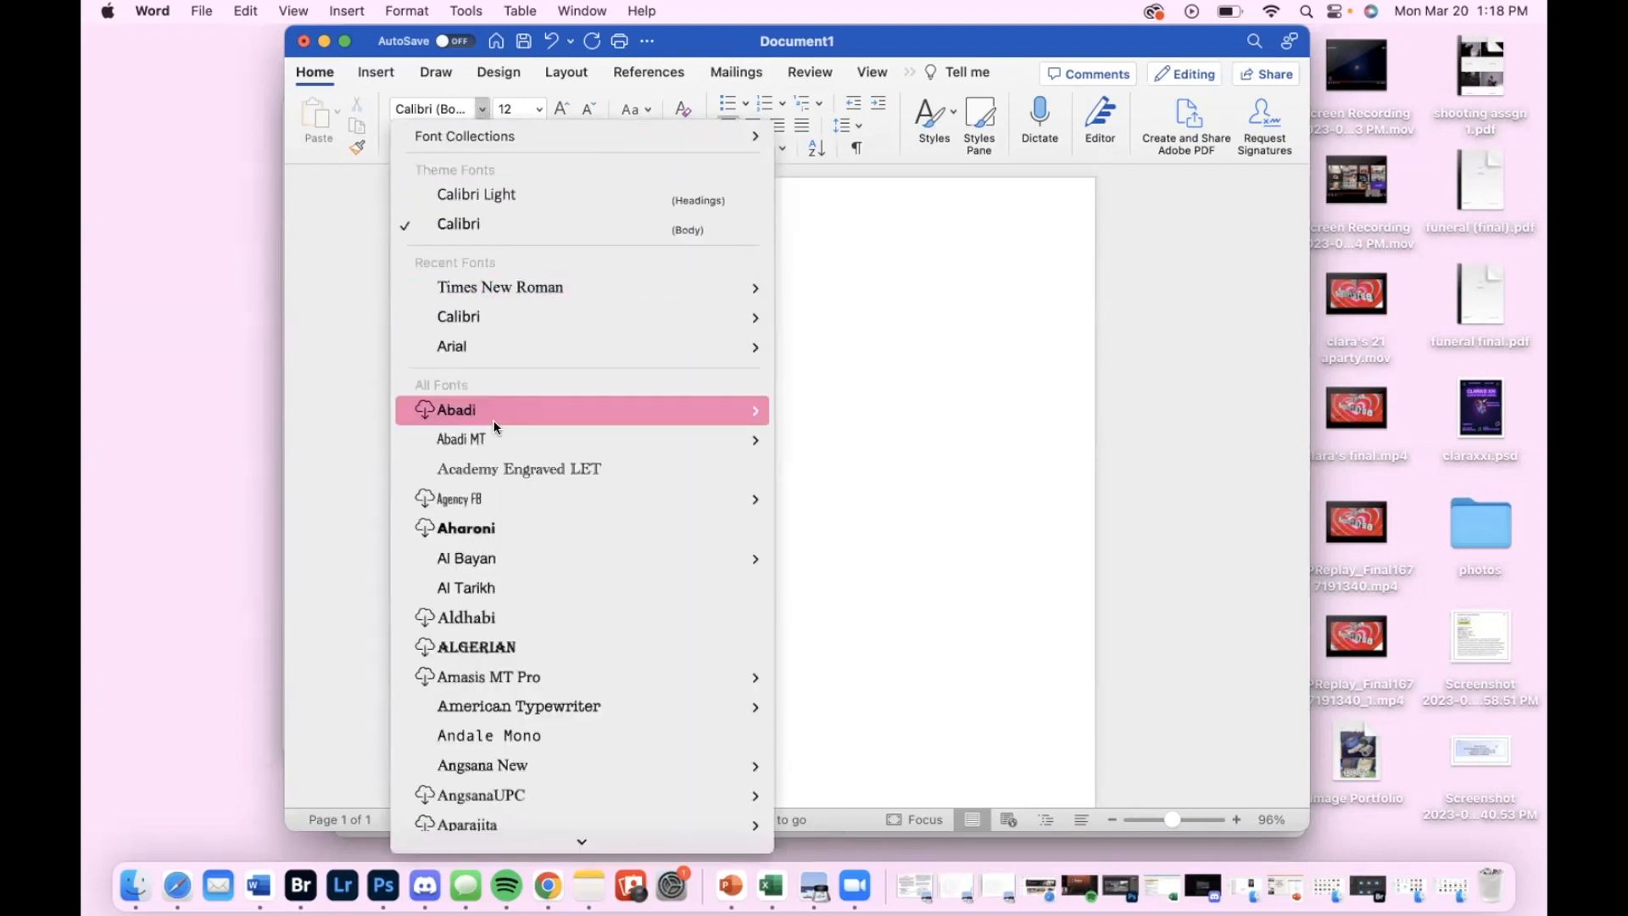
{"action": "scroll", "coordinate": [497, 592], "scroll_direction": "down", "scroll_amount": 10}
{"action": "scroll", "coordinate": [496, 593], "scroll_direction": "up", "scroll_amount": 8}
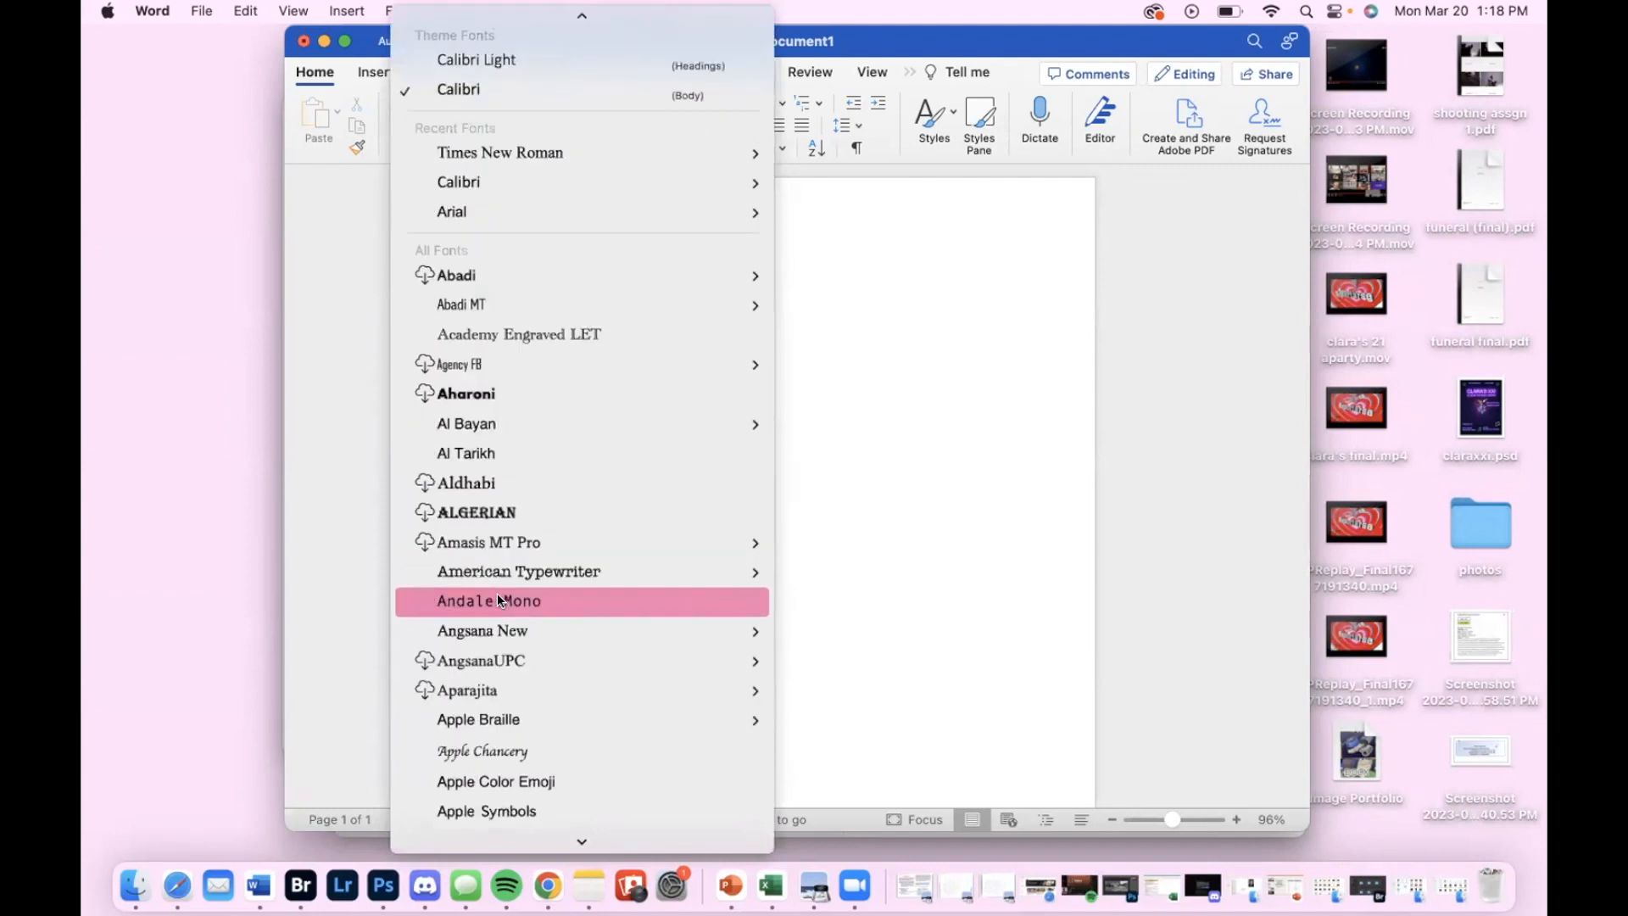
{"action": "scroll", "coordinate": [498, 598], "scroll_direction": "up", "scroll_amount": 1}
{"action": "mouse_move", "coordinate": [487, 178]}
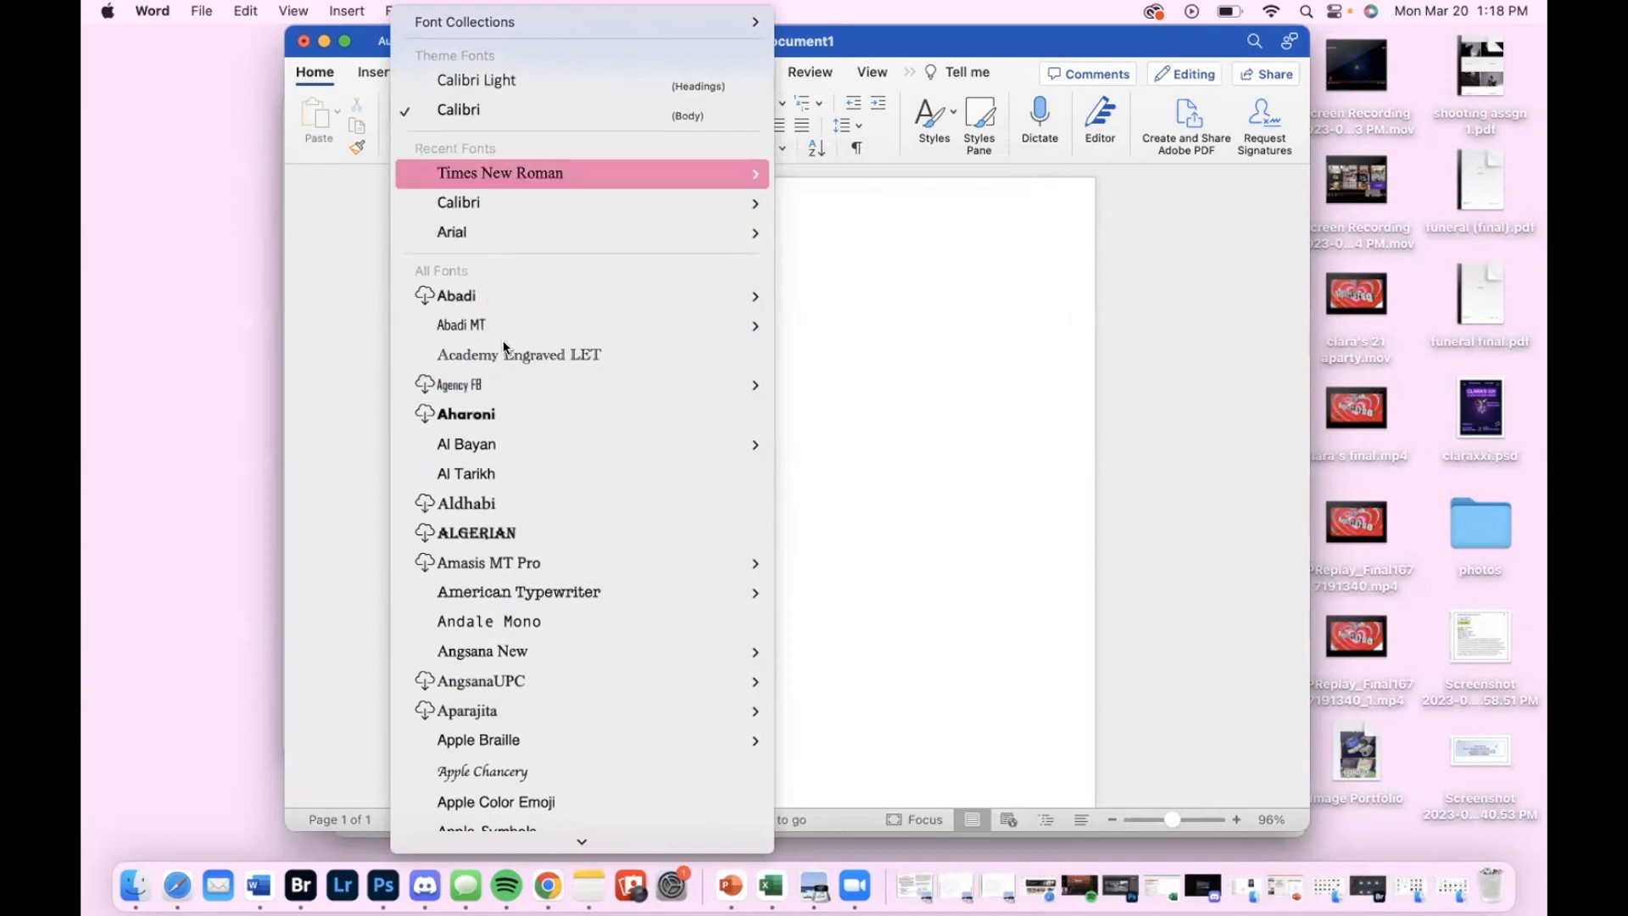
{"action": "left_click", "coordinate": [542, 173]}
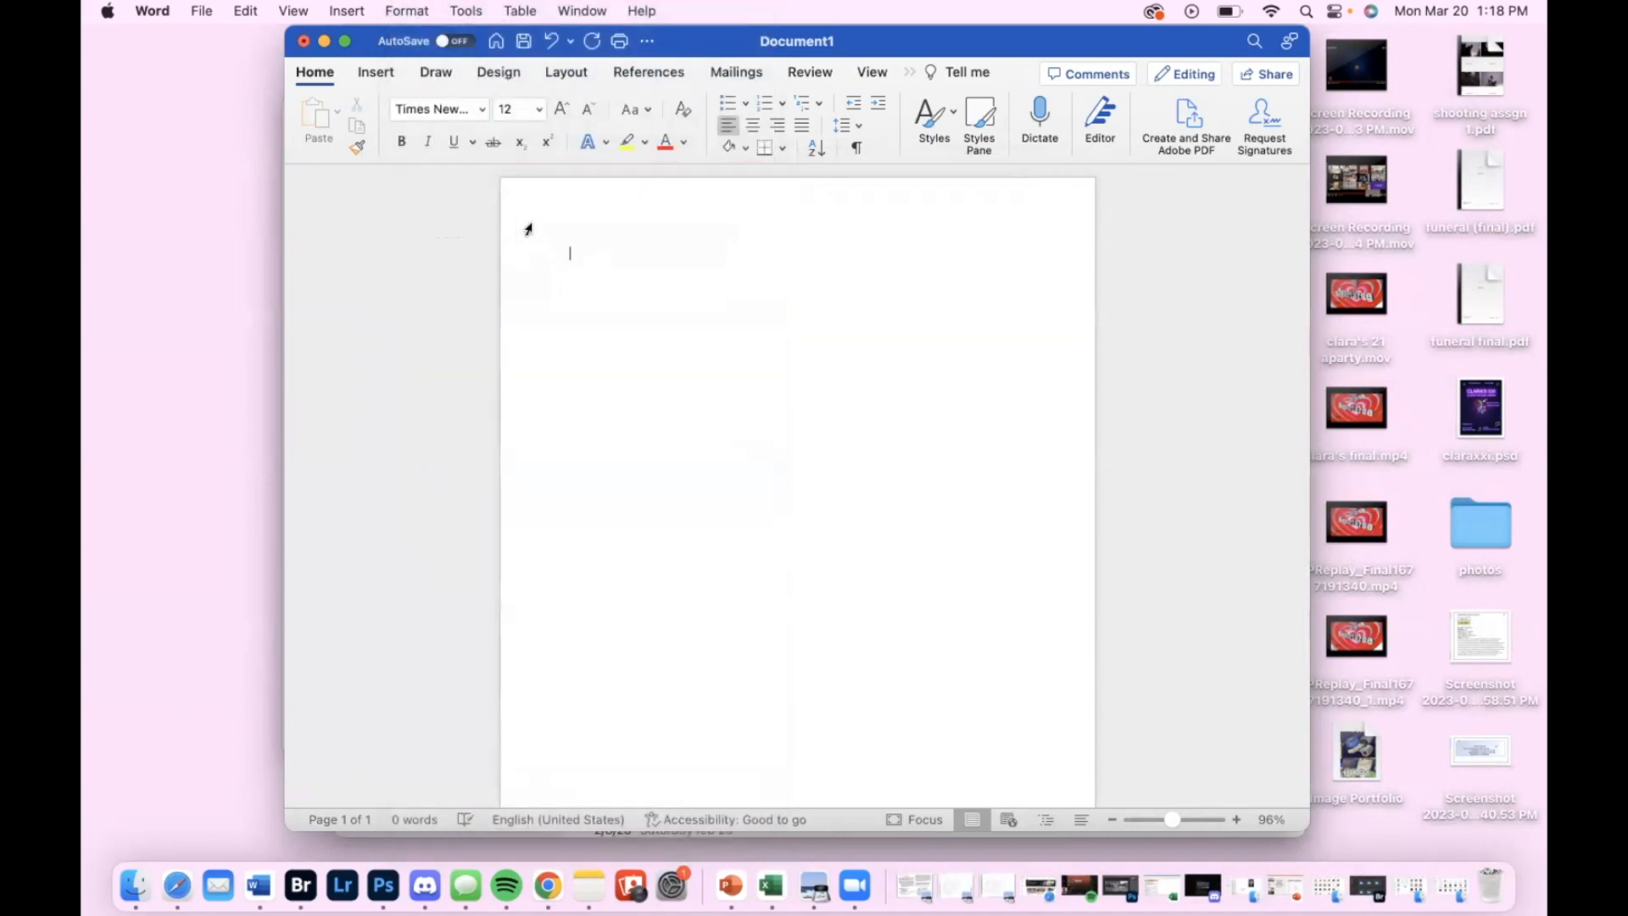
View the list of available font sizes without choosing a new one
{"action": "left_click", "coordinate": [512, 108]}
{"action": "left_click", "coordinate": [537, 115]}
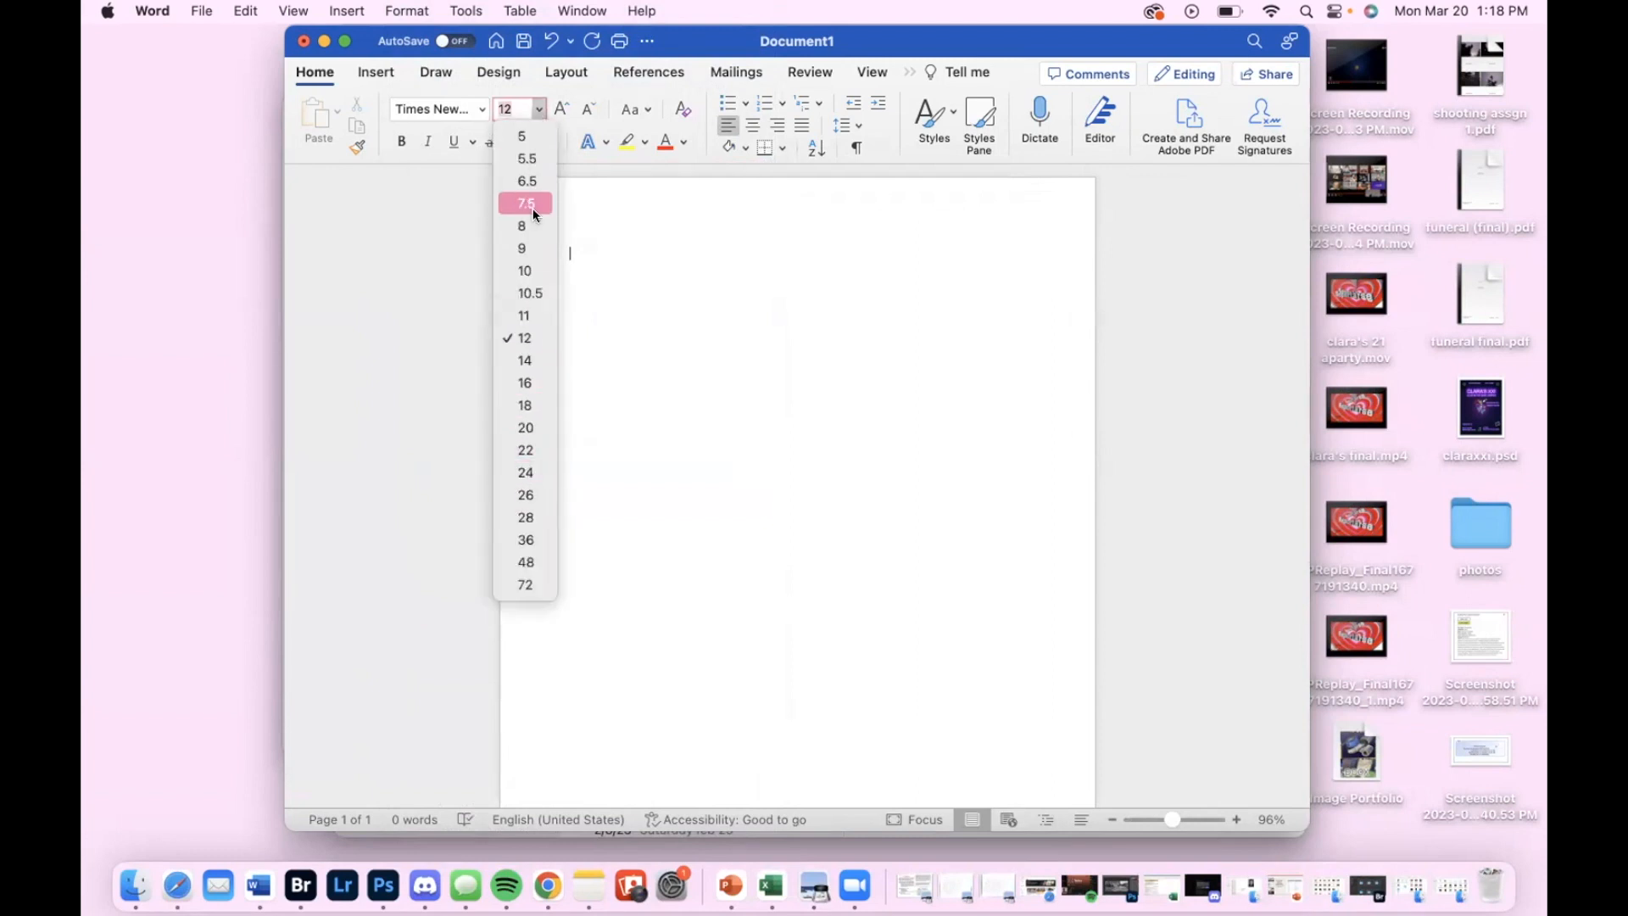
{"action": "left_click", "coordinate": [594, 266]}
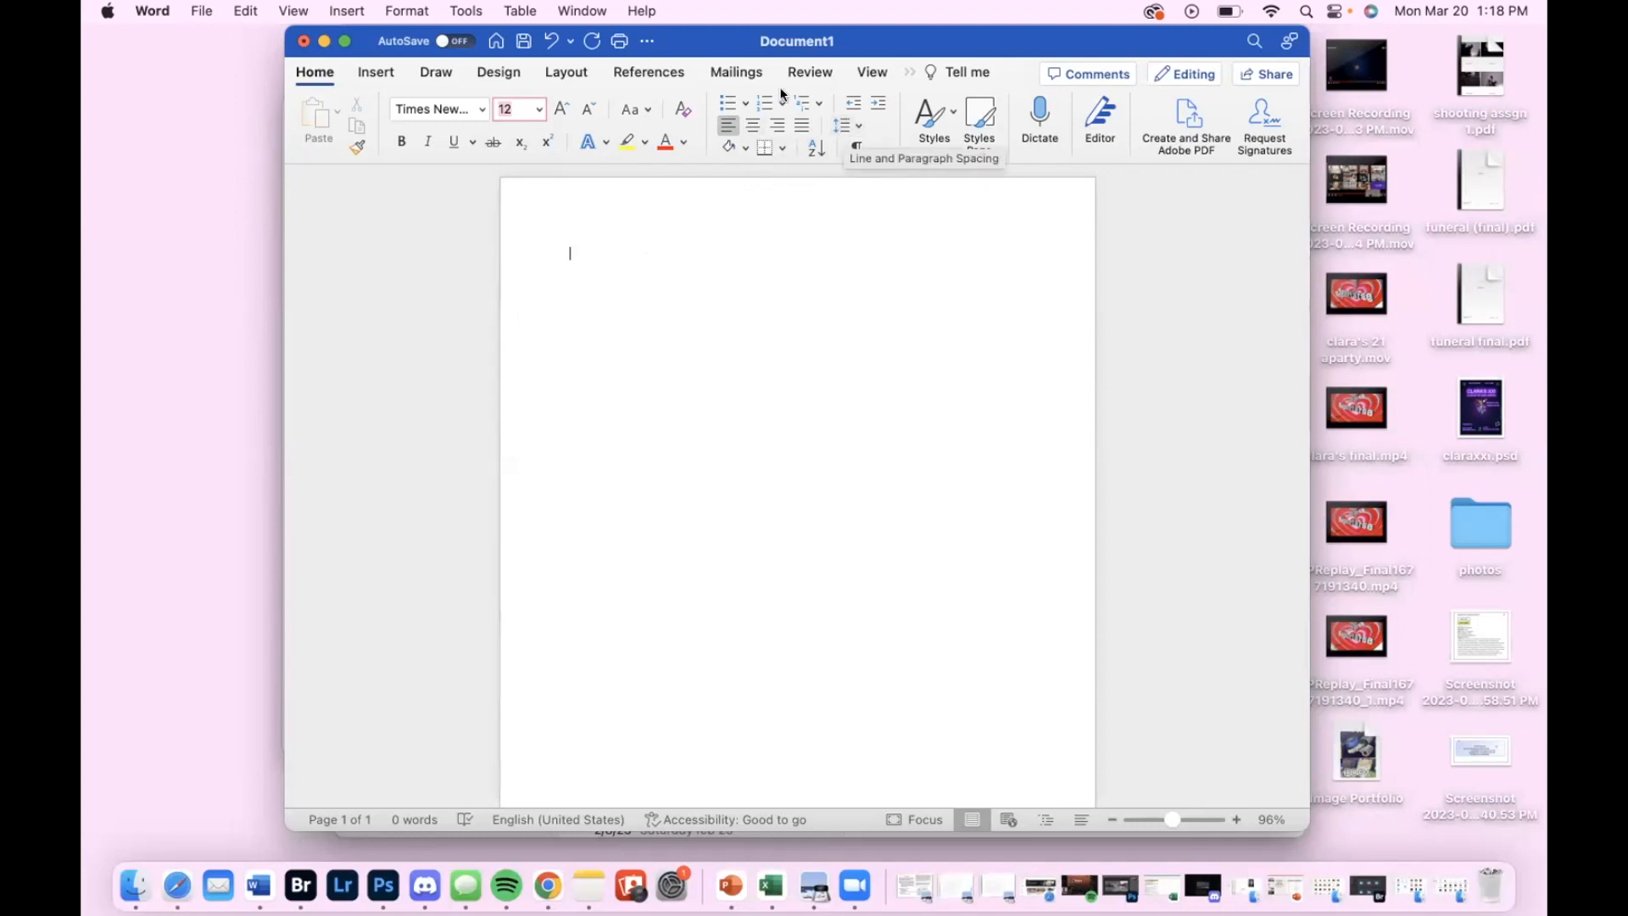
Try solid round, hollow circle and square bullets on the empty line, and view the multilevel list styles
{"action": "left_click", "coordinate": [724, 110]}
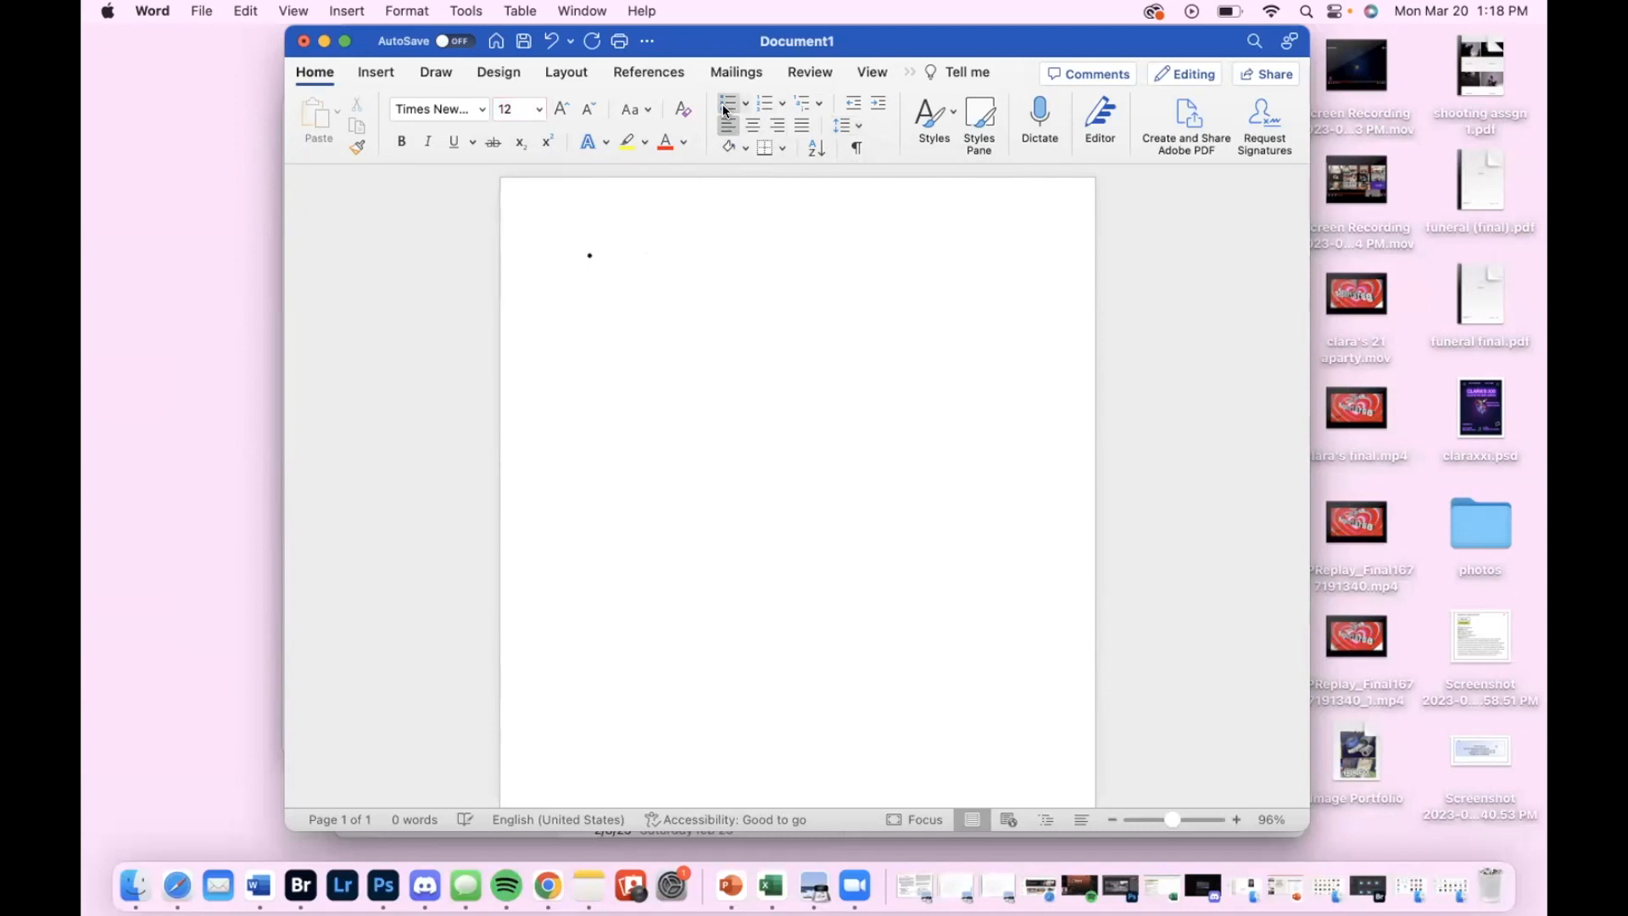
{"action": "left_click", "coordinate": [725, 110]}
{"action": "left_click", "coordinate": [744, 104]}
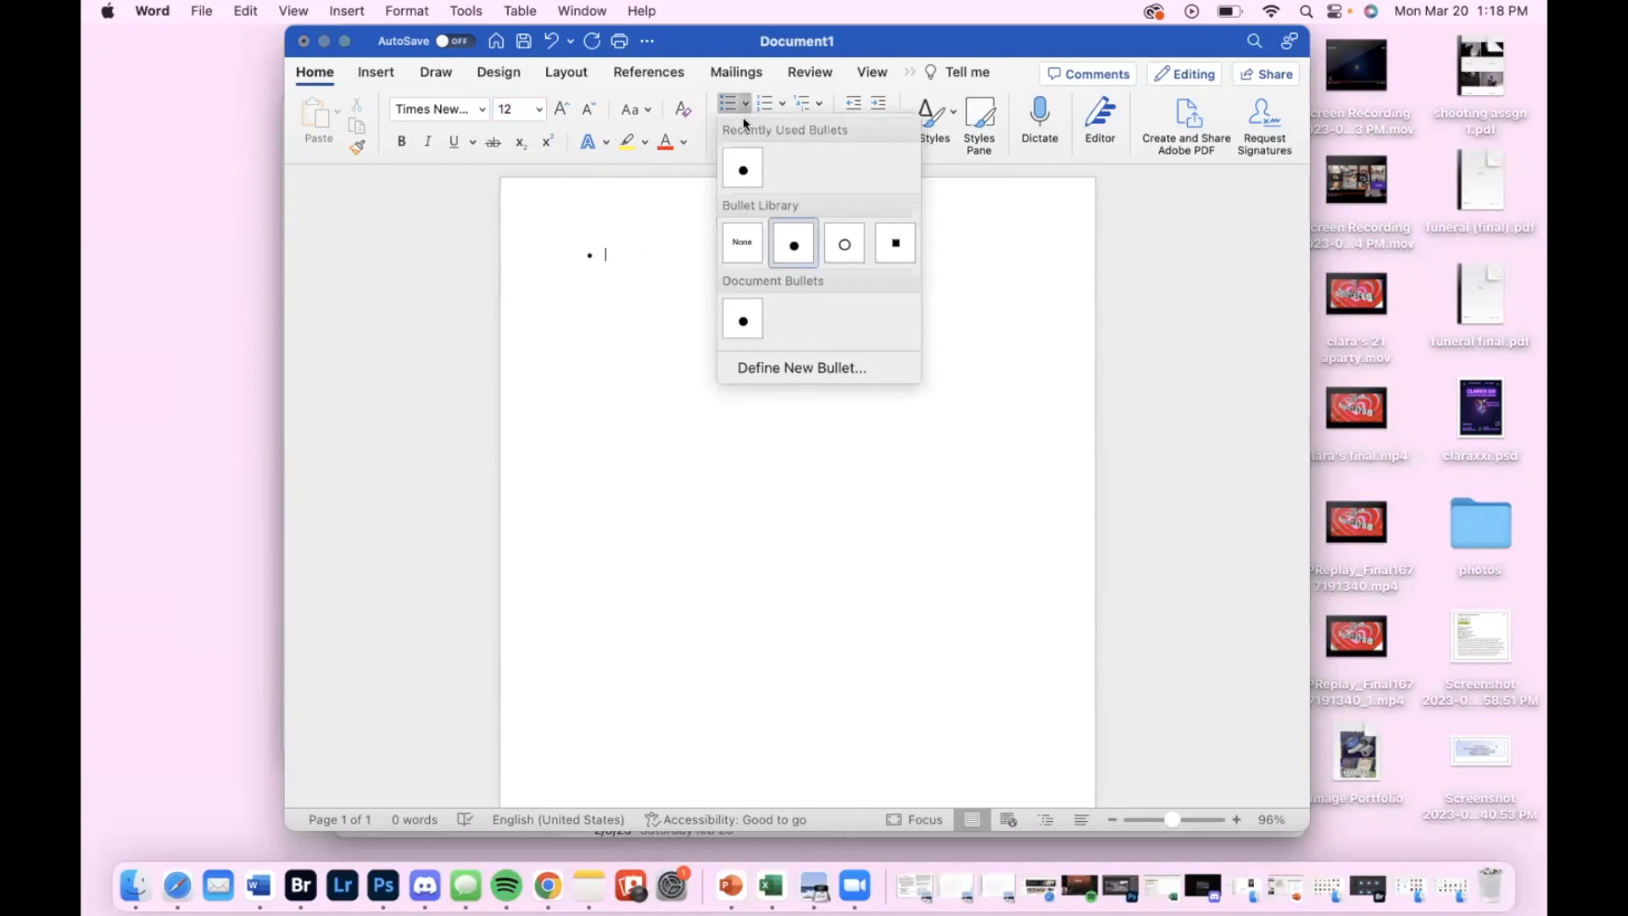
{"action": "left_click", "coordinate": [845, 245]}
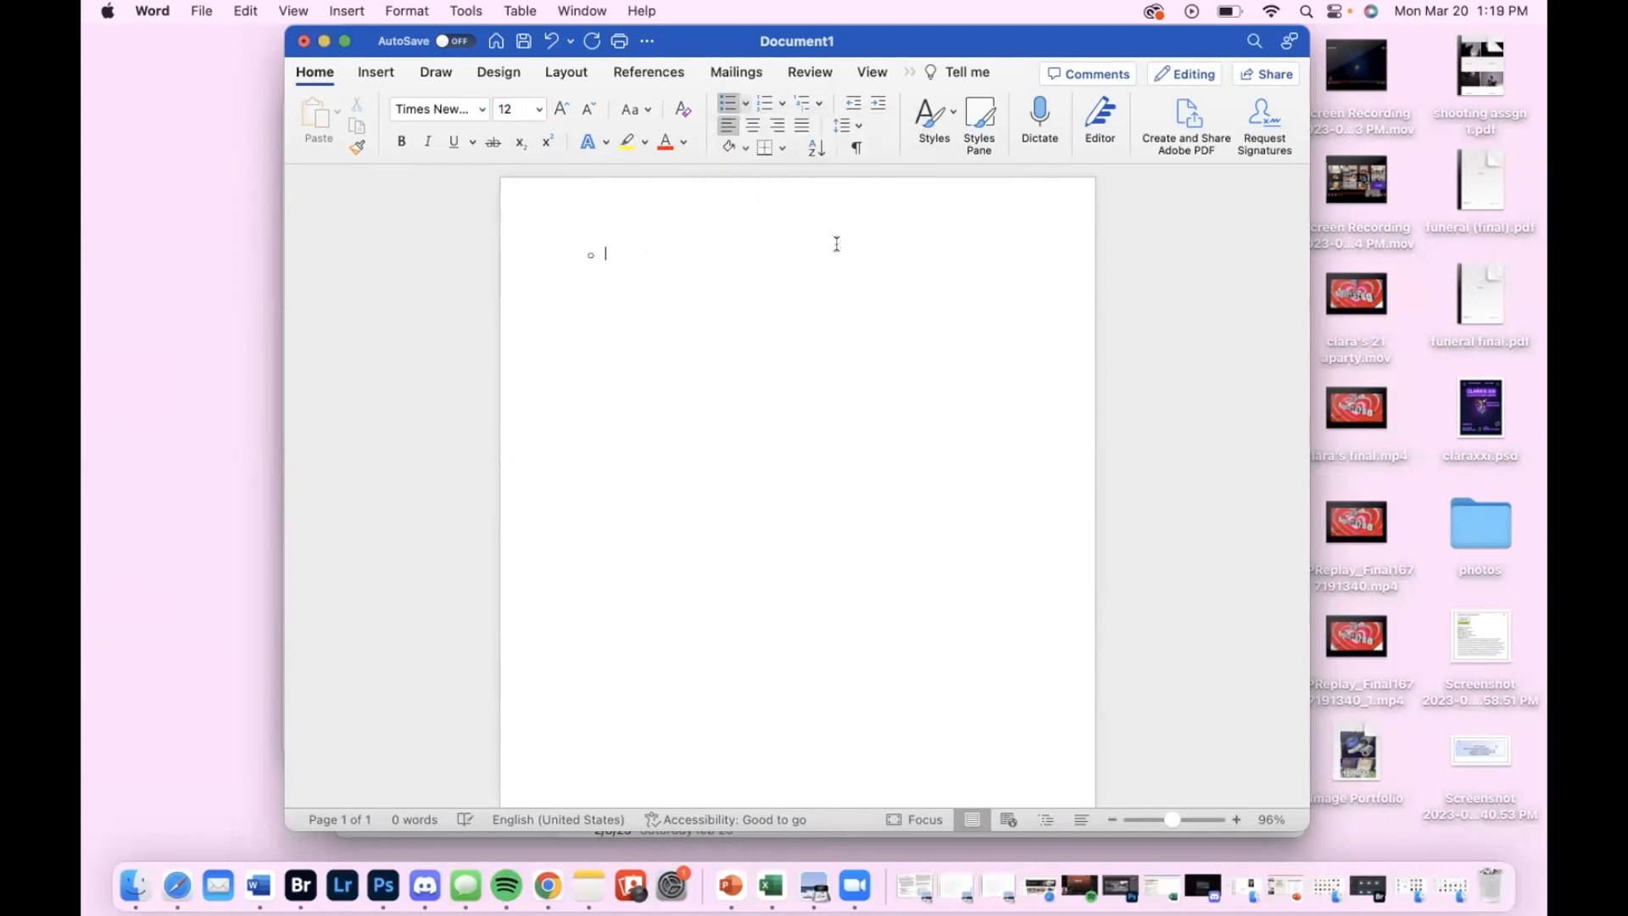
{"action": "left_click", "coordinate": [744, 105]}
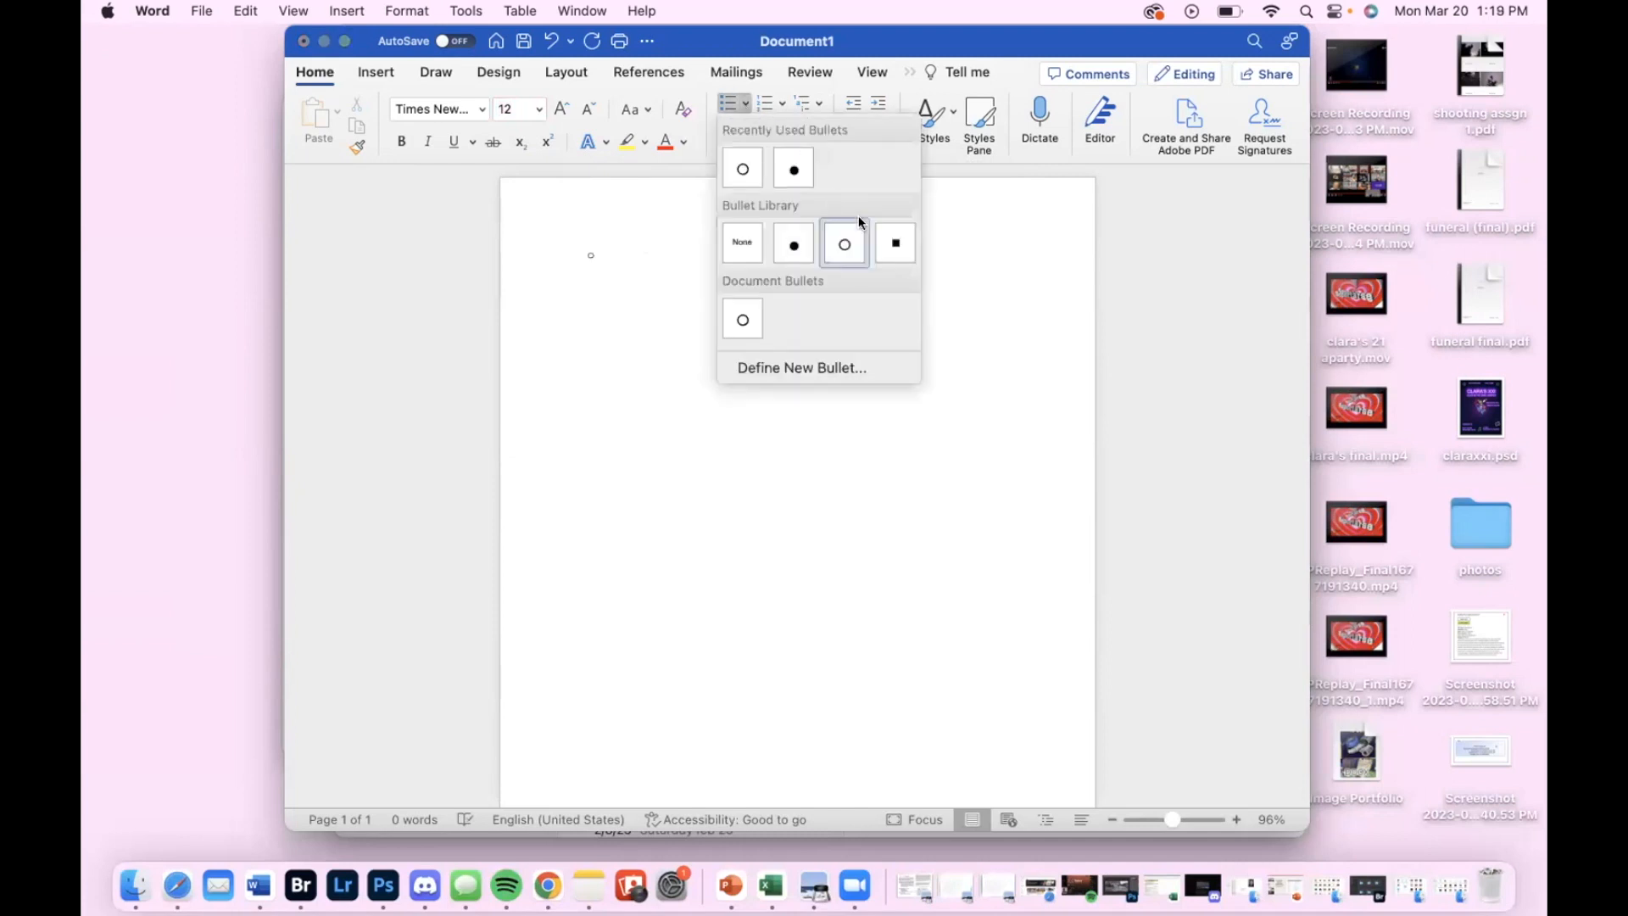
{"action": "left_click", "coordinate": [893, 245]}
{"action": "left_click", "coordinate": [724, 105]}
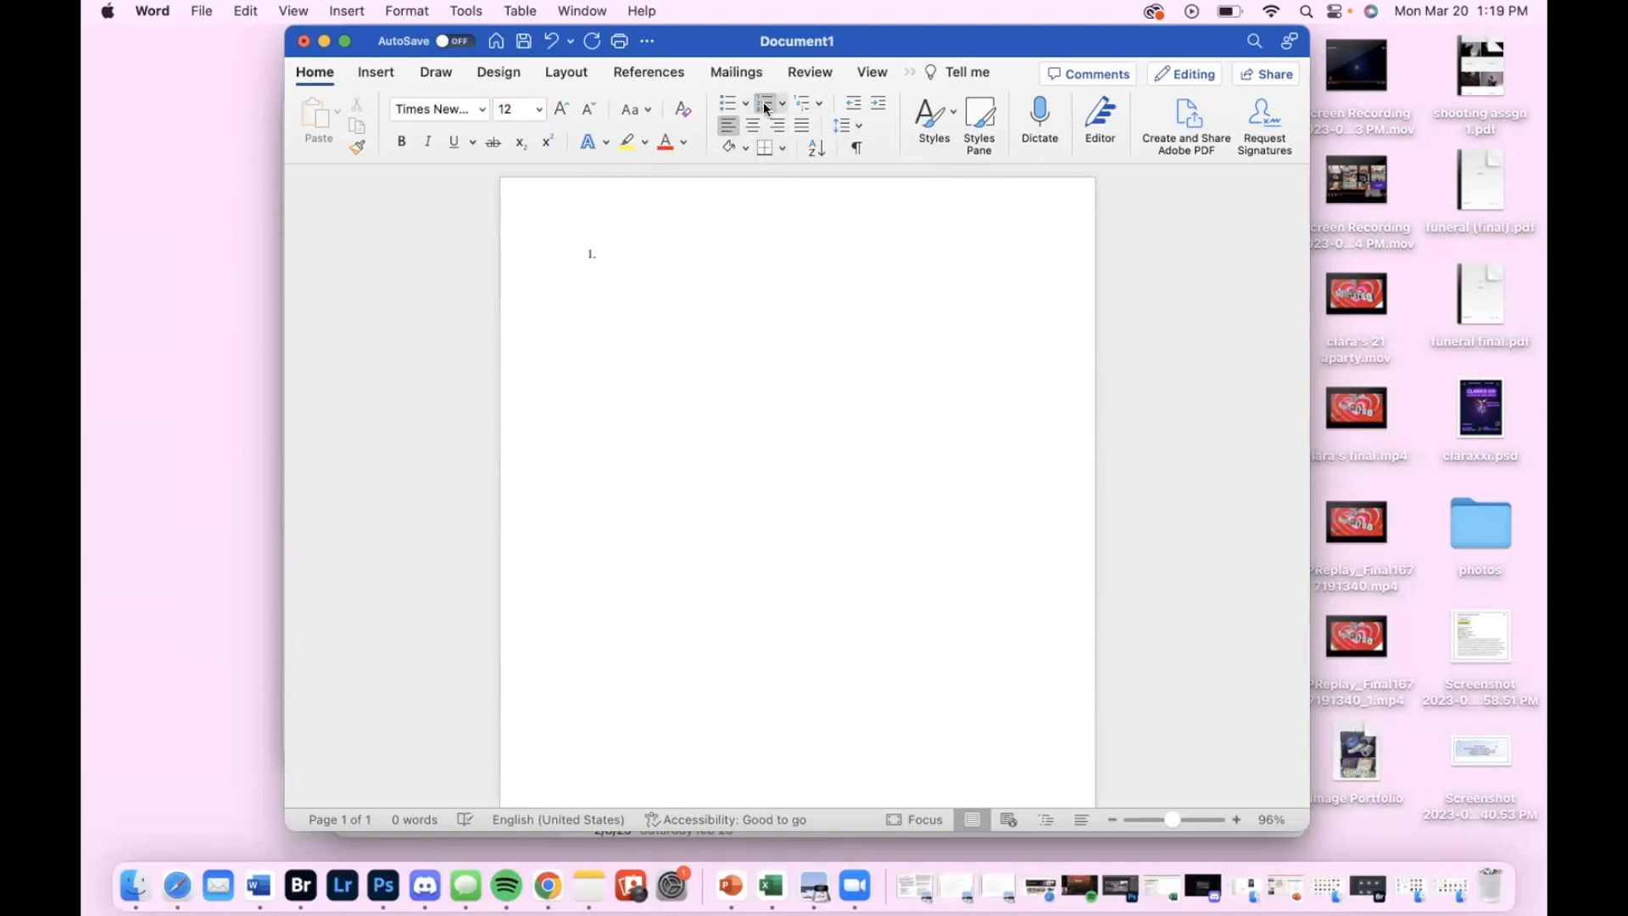
{"action": "left_click", "coordinate": [795, 104]}
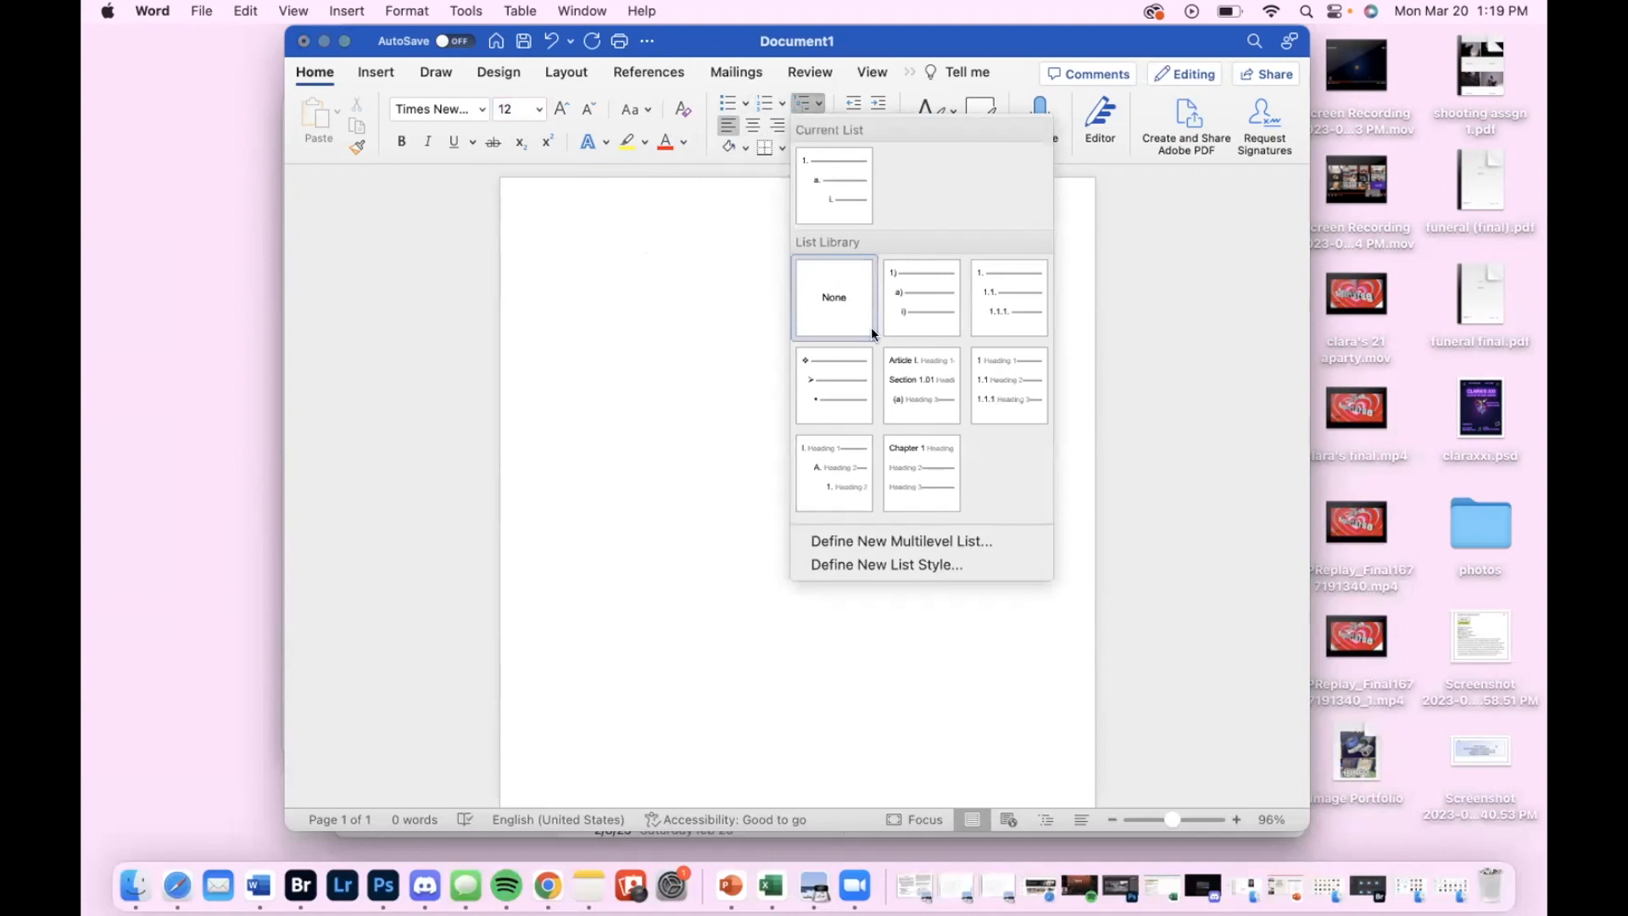
{"action": "left_click", "coordinate": [775, 283]}
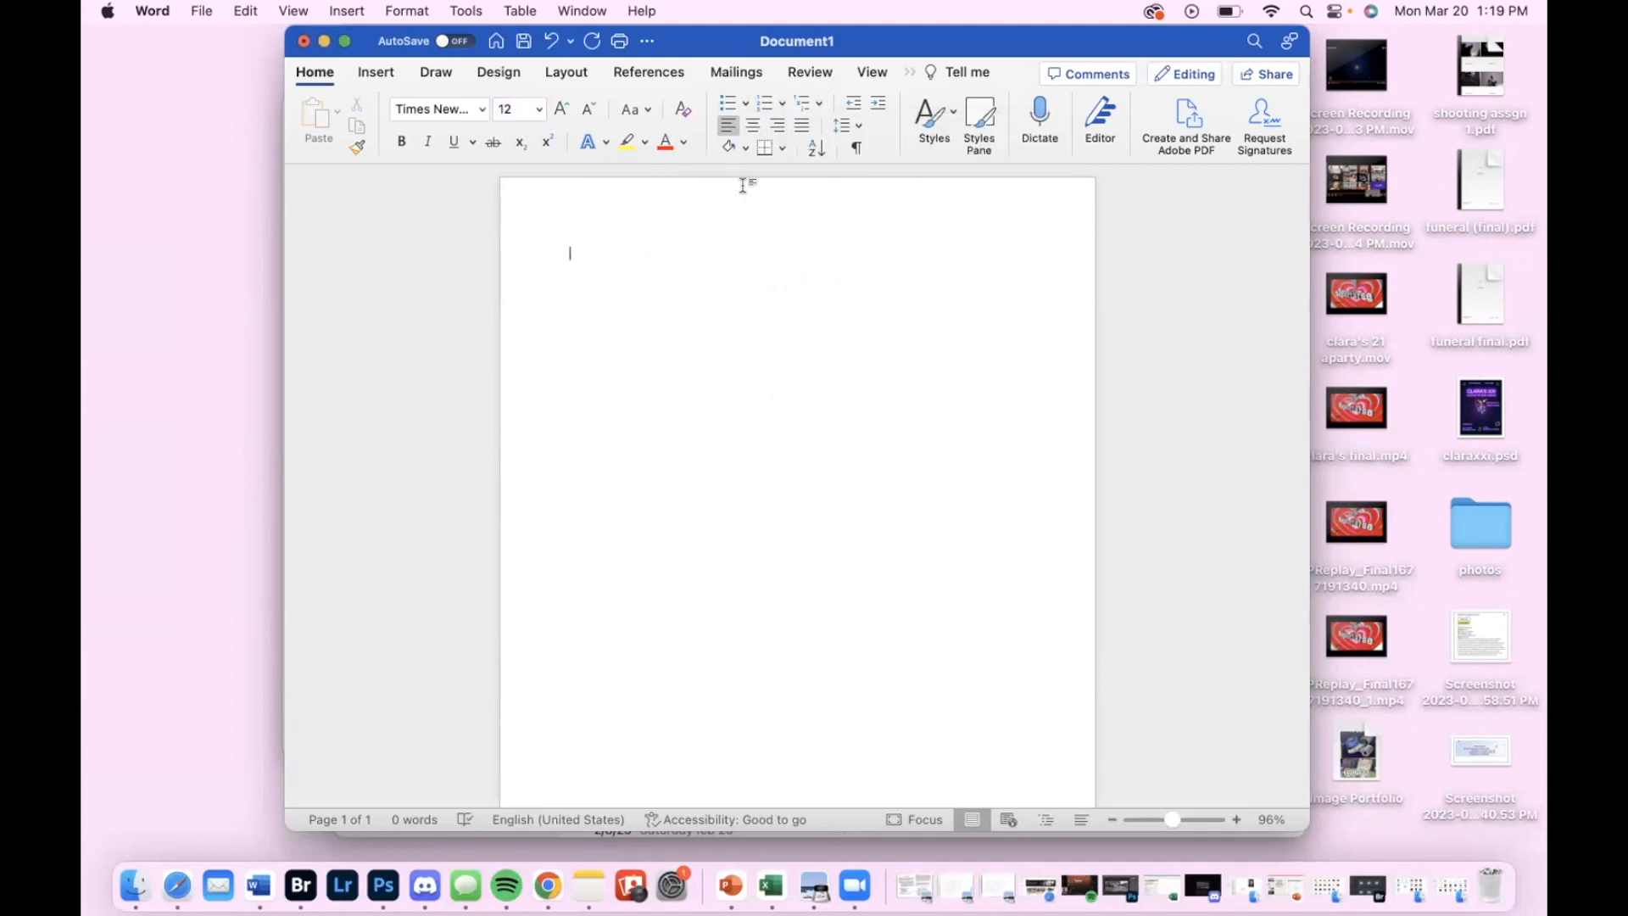
Set the line spacing to 2.0 and enter "Hi" on four separate lines
{"action": "left_click", "coordinate": [859, 132]}
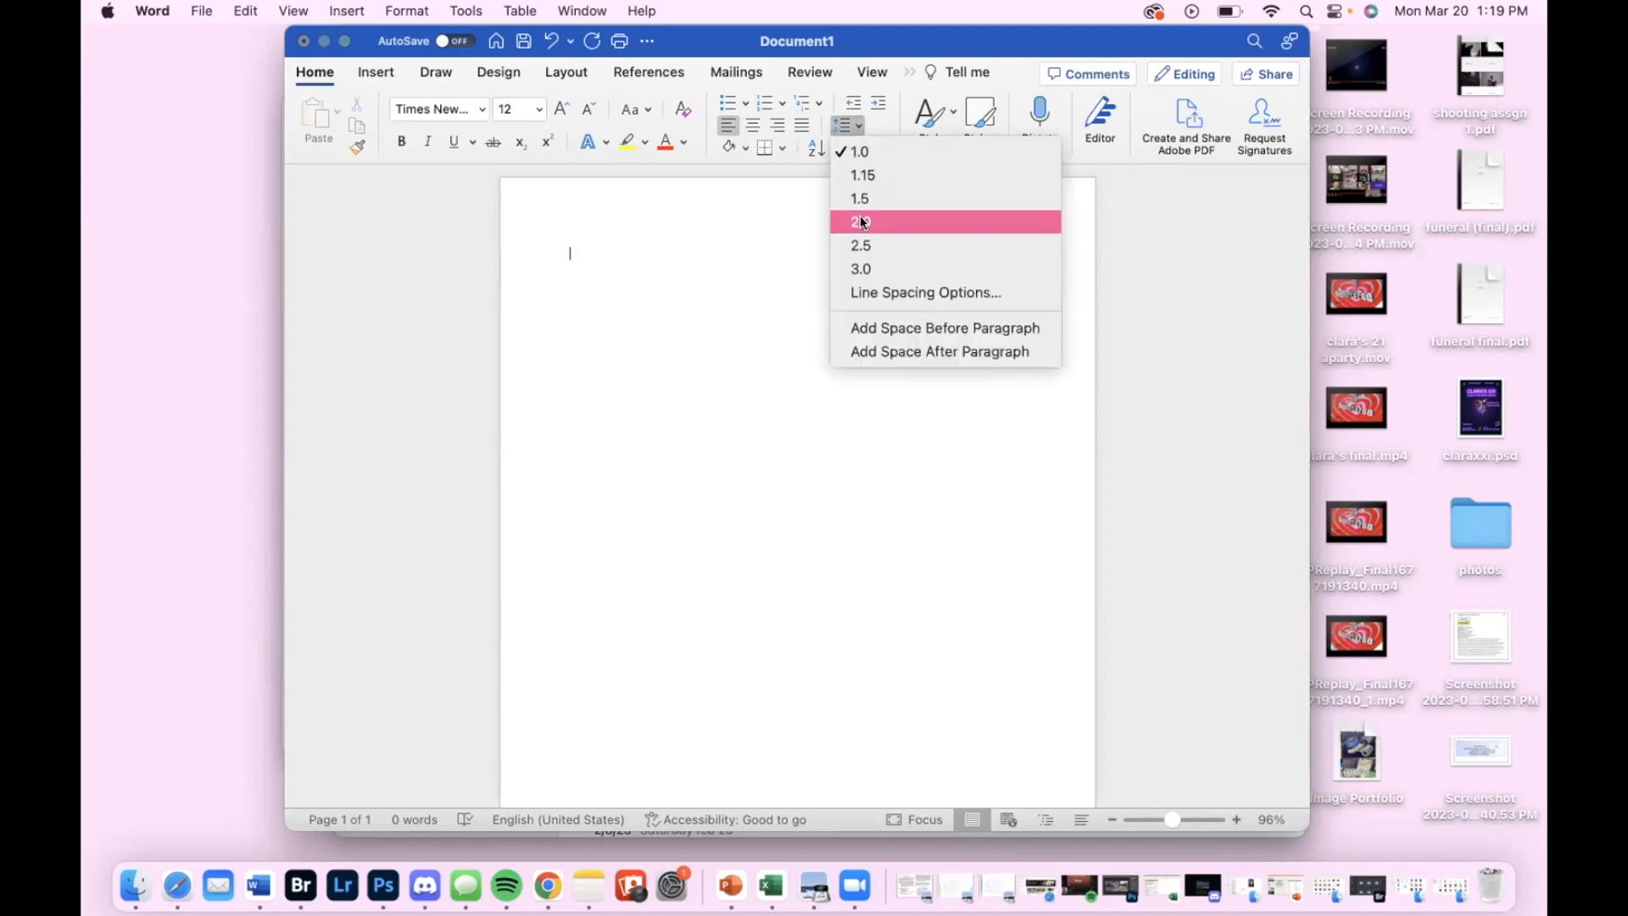
{"action": "left_click", "coordinate": [695, 229]}
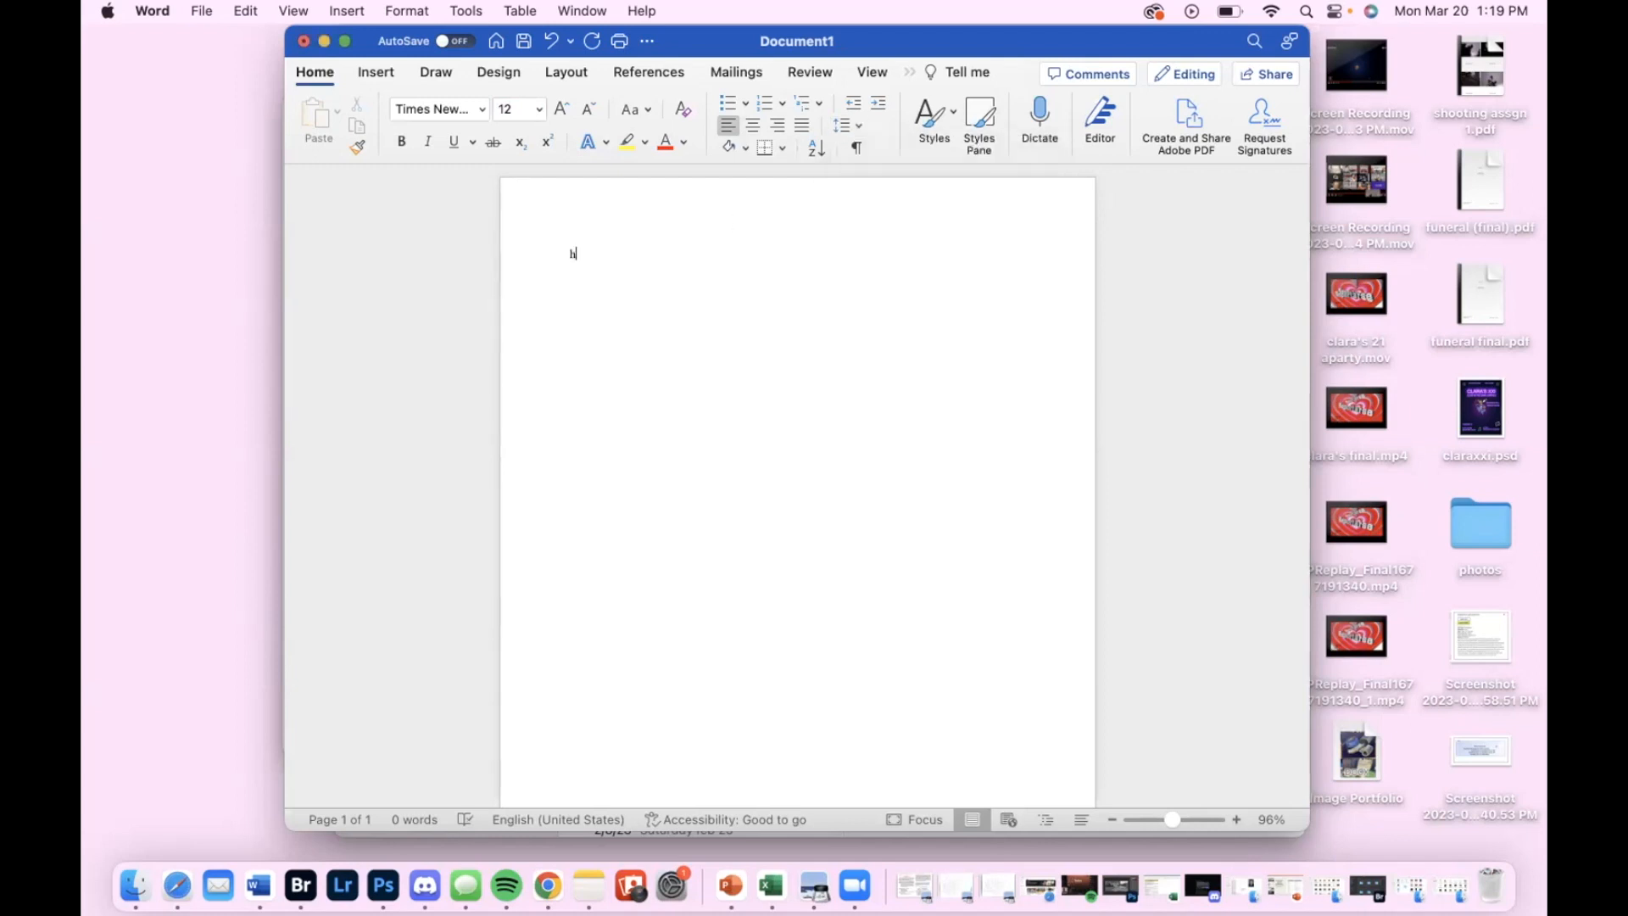
{"action": "type", "text": "hi"}
{"action": "key", "text": "Return"}
{"action": "type", "text": "hi"}
{"action": "type", "text": "h"}
Try centred and justified alignment on the last line, and restore left alignment
{"action": "left_click", "coordinate": [751, 126]}
{"action": "left_click", "coordinate": [802, 126]}
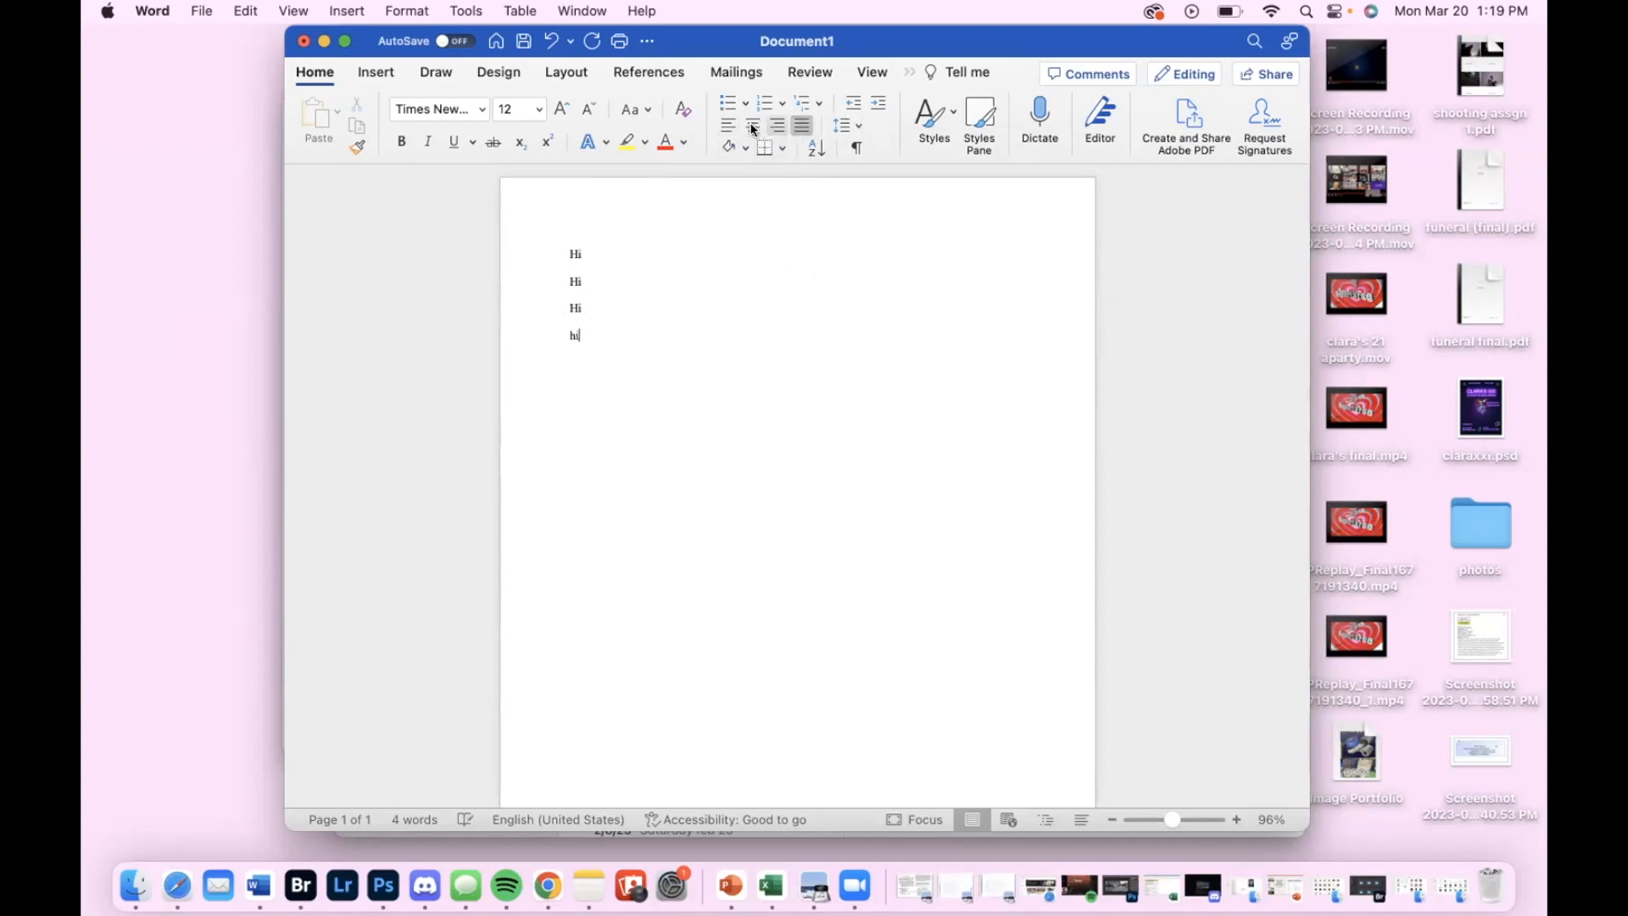
{"action": "left_click", "coordinate": [727, 126]}
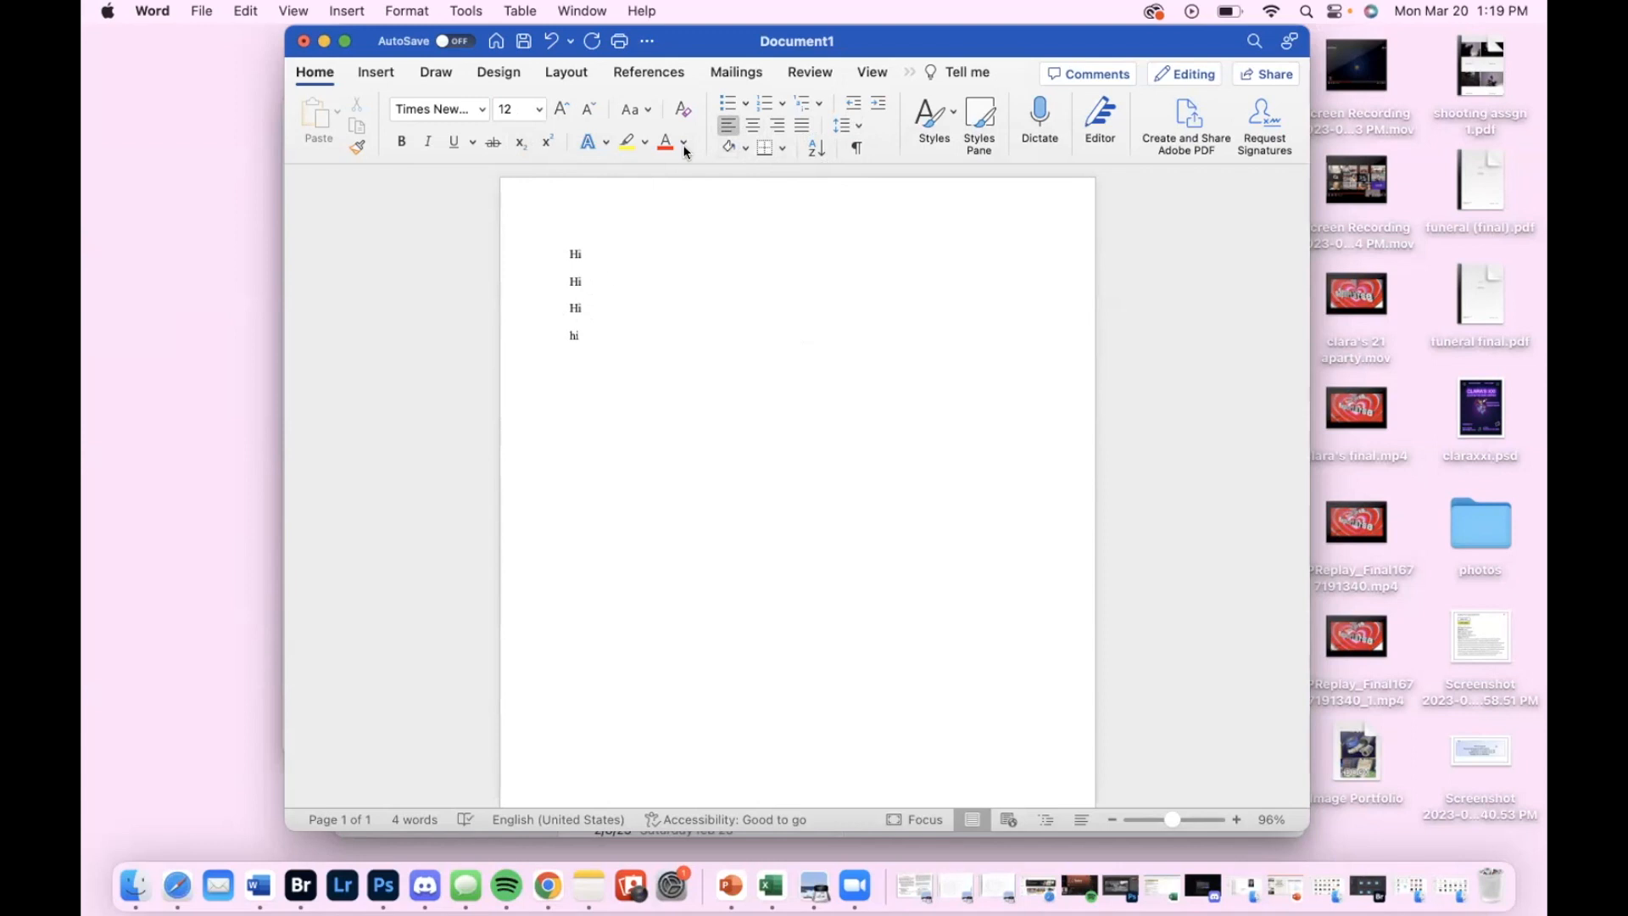
Add a fifth line reading "Hi" in the standard purple font colour
{"action": "key", "text": "Return"}
{"action": "left_click", "coordinate": [683, 143]}
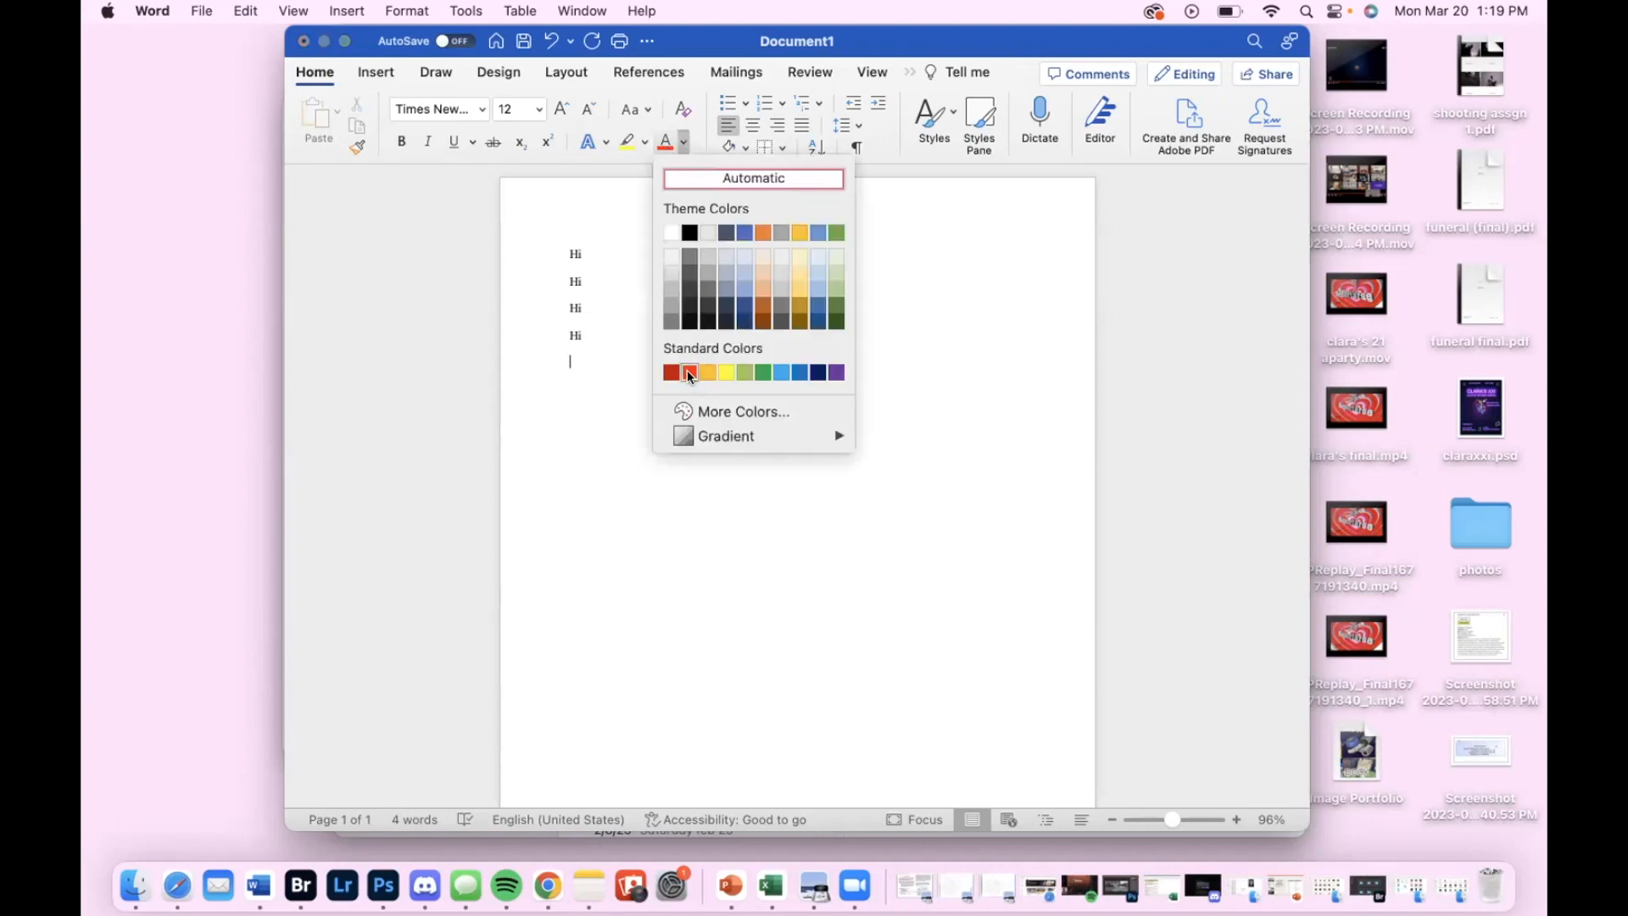
{"action": "left_click", "coordinate": [836, 373]}
{"action": "key", "text": "Return"}
{"action": "type", "text": "hi"}
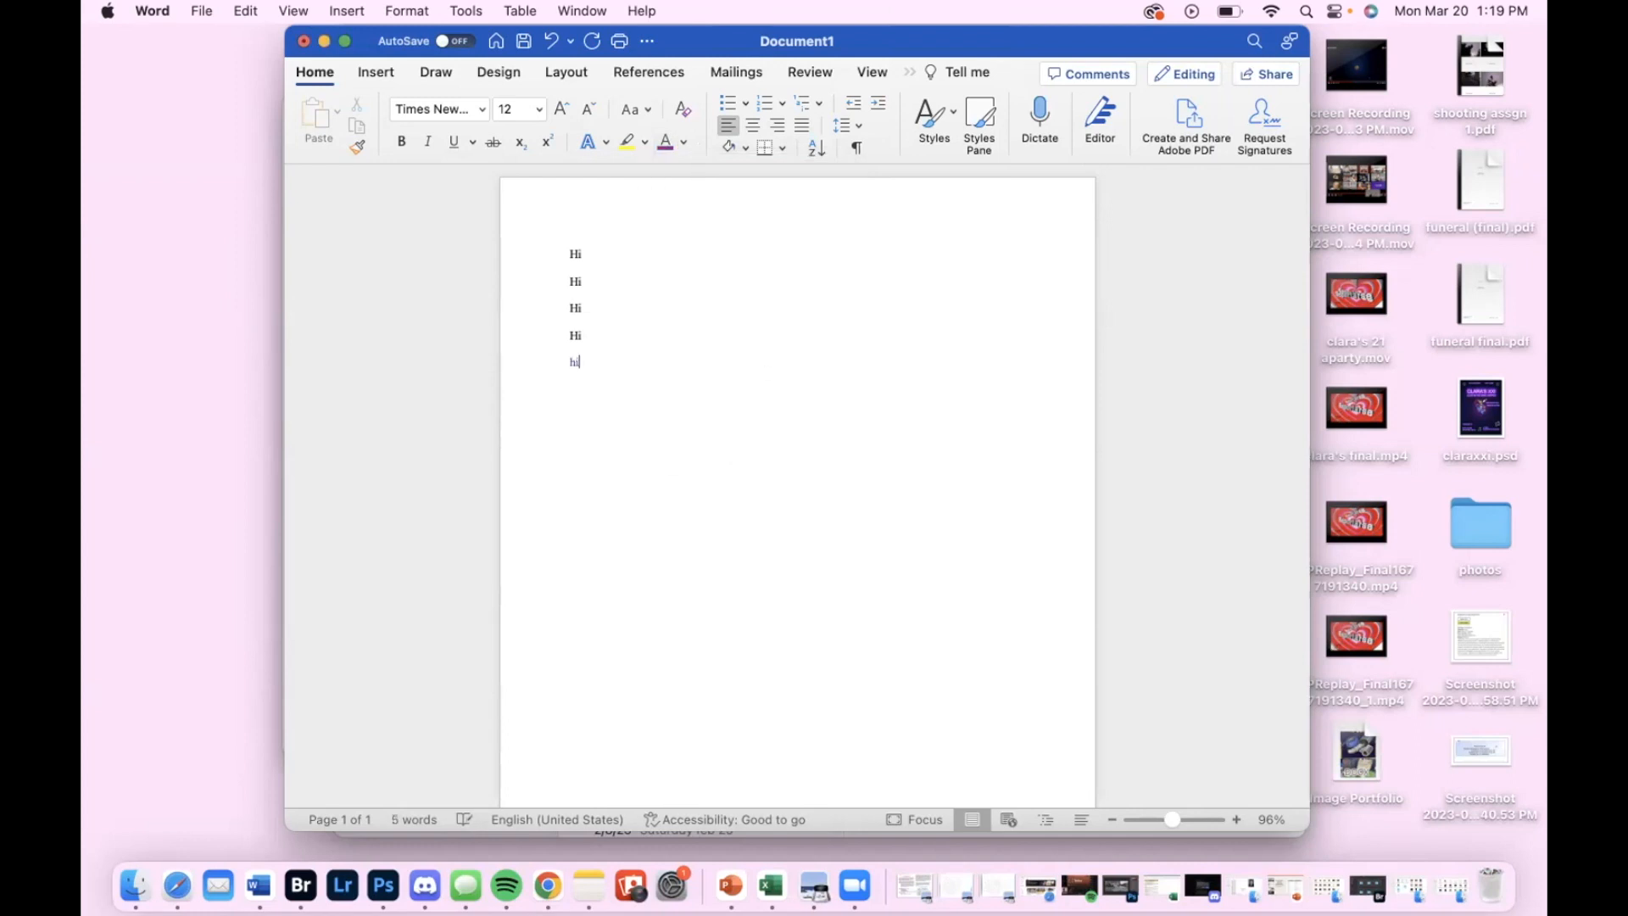
Add "hi" in the standard red font colour after the purple word and start a new line
{"action": "left_click", "coordinate": [683, 142]}
{"action": "left_click", "coordinate": [689, 373]}
{"action": "type", "text": "hi"}
{"action": "key", "text": "Return"}
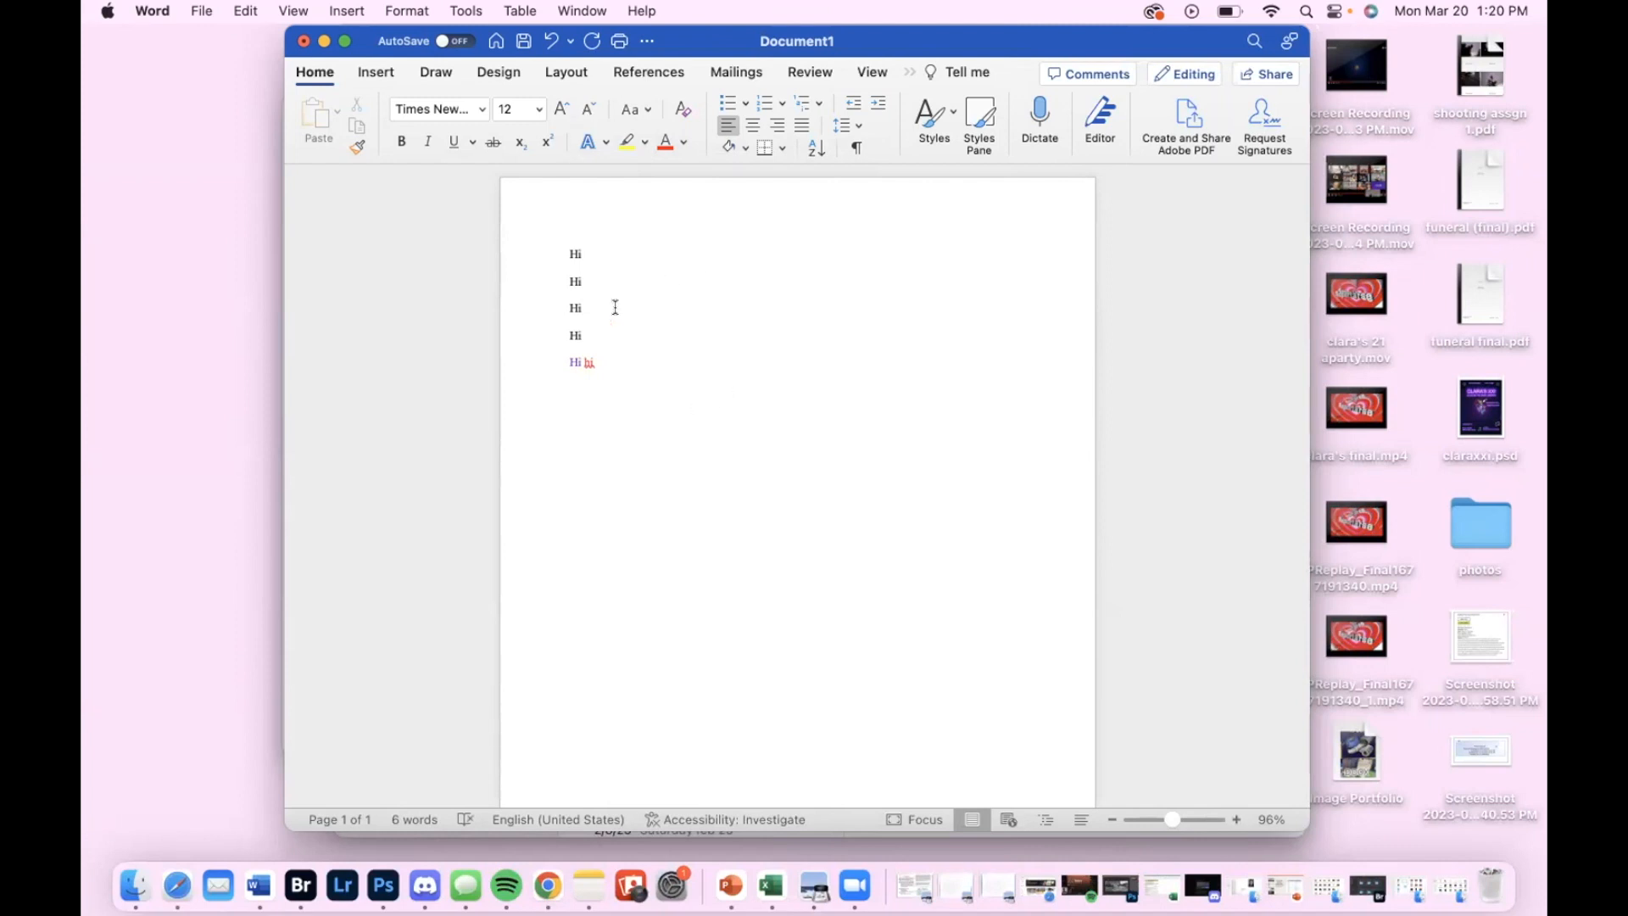
View the available sources for inserting a picture into the document
{"action": "left_click", "coordinate": [382, 75]}
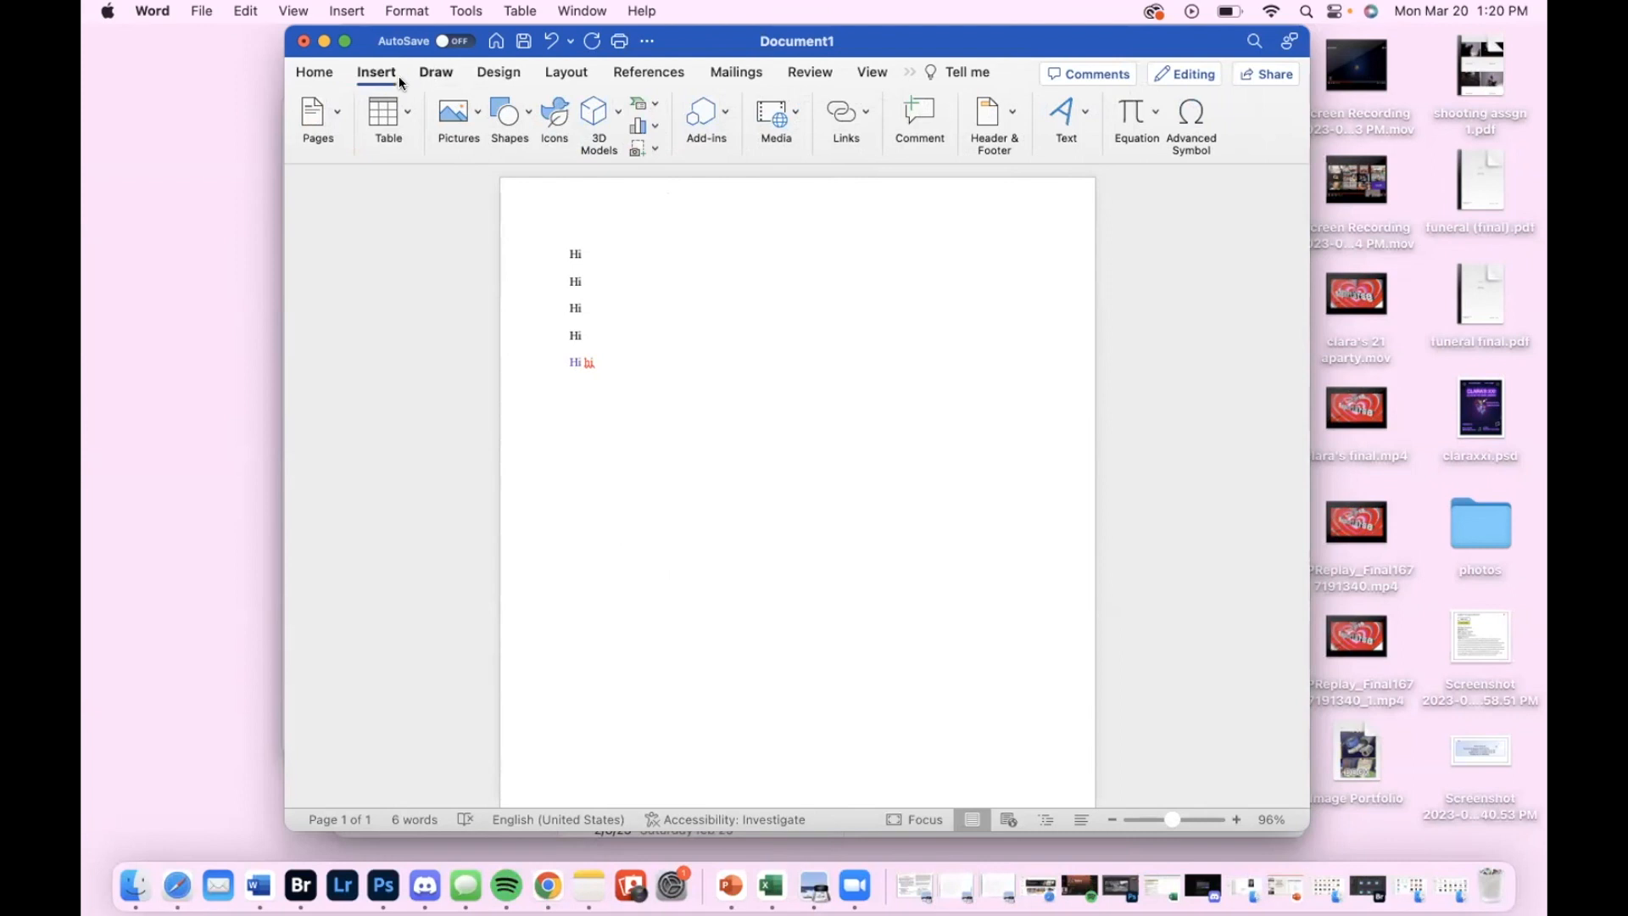
{"action": "left_click", "coordinate": [475, 116]}
{"action": "left_click", "coordinate": [475, 116]}
{"action": "left_click", "coordinate": [475, 117]}
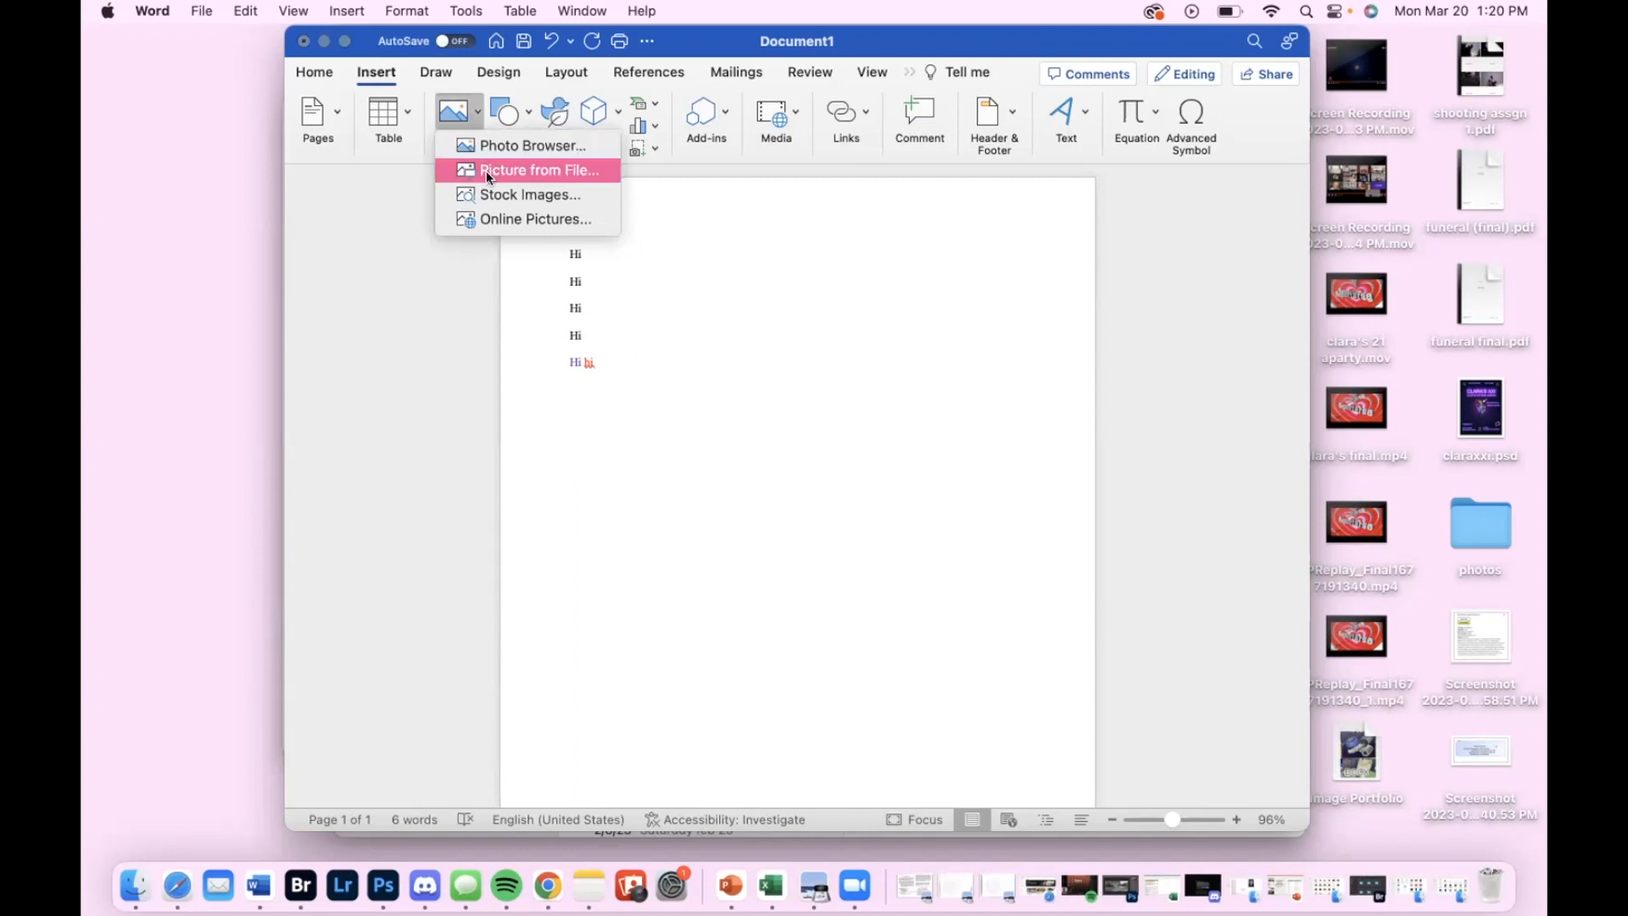
{"action": "left_click", "coordinate": [480, 119]}
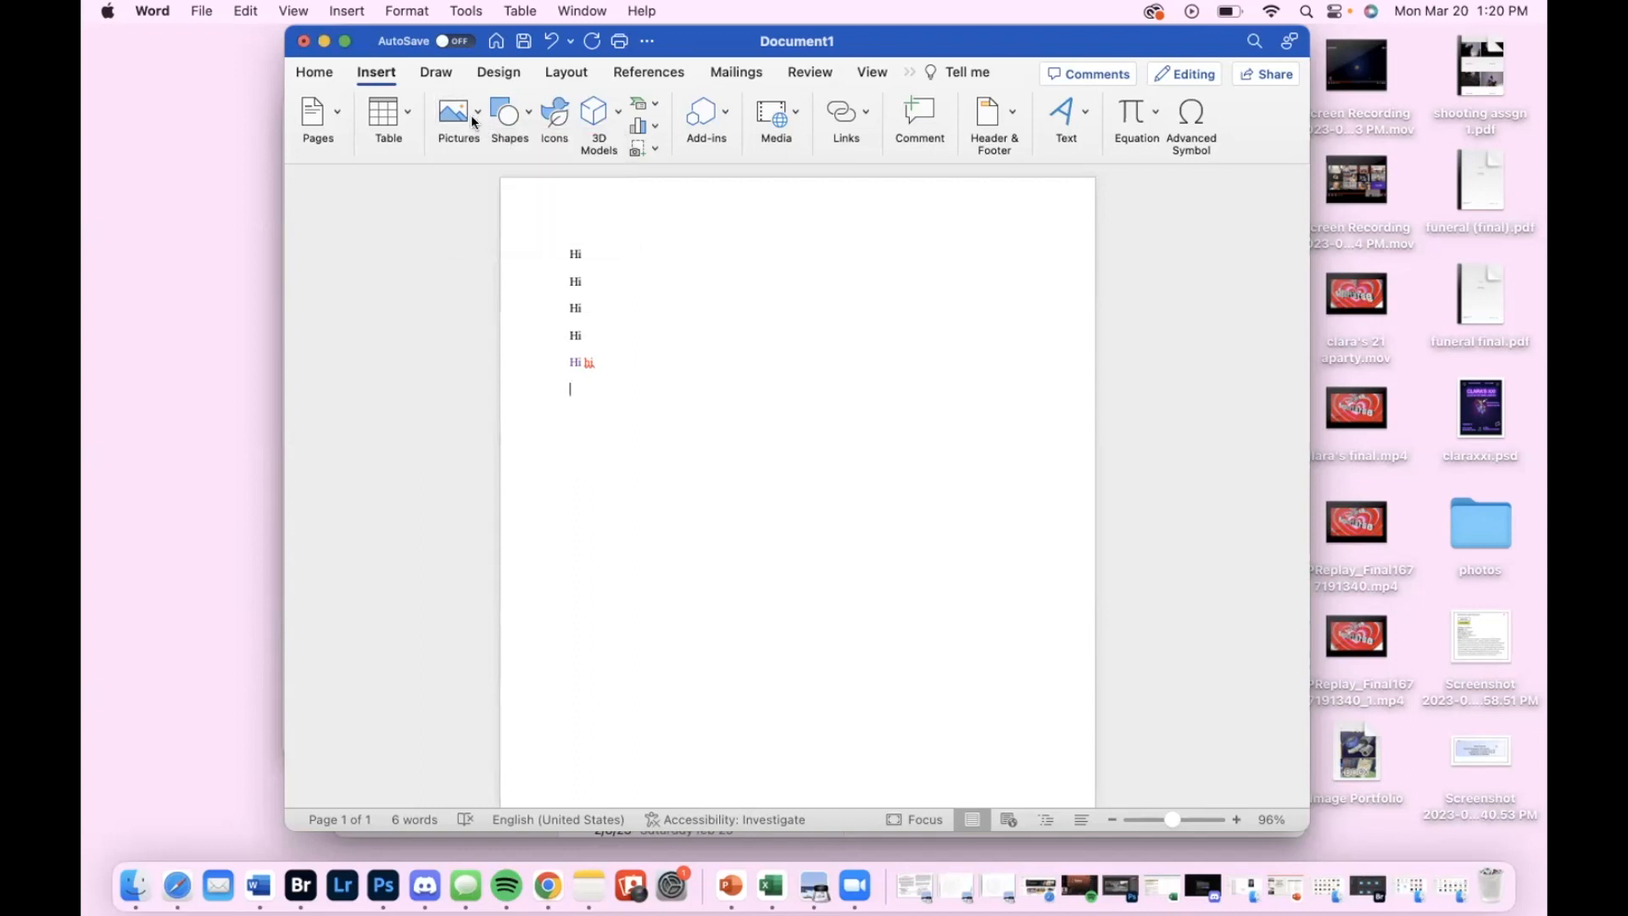
Draw a smiley face shape about 0.7" high and 0.61" wide below the text lines, and deselect it
{"action": "left_click", "coordinate": [515, 110]}
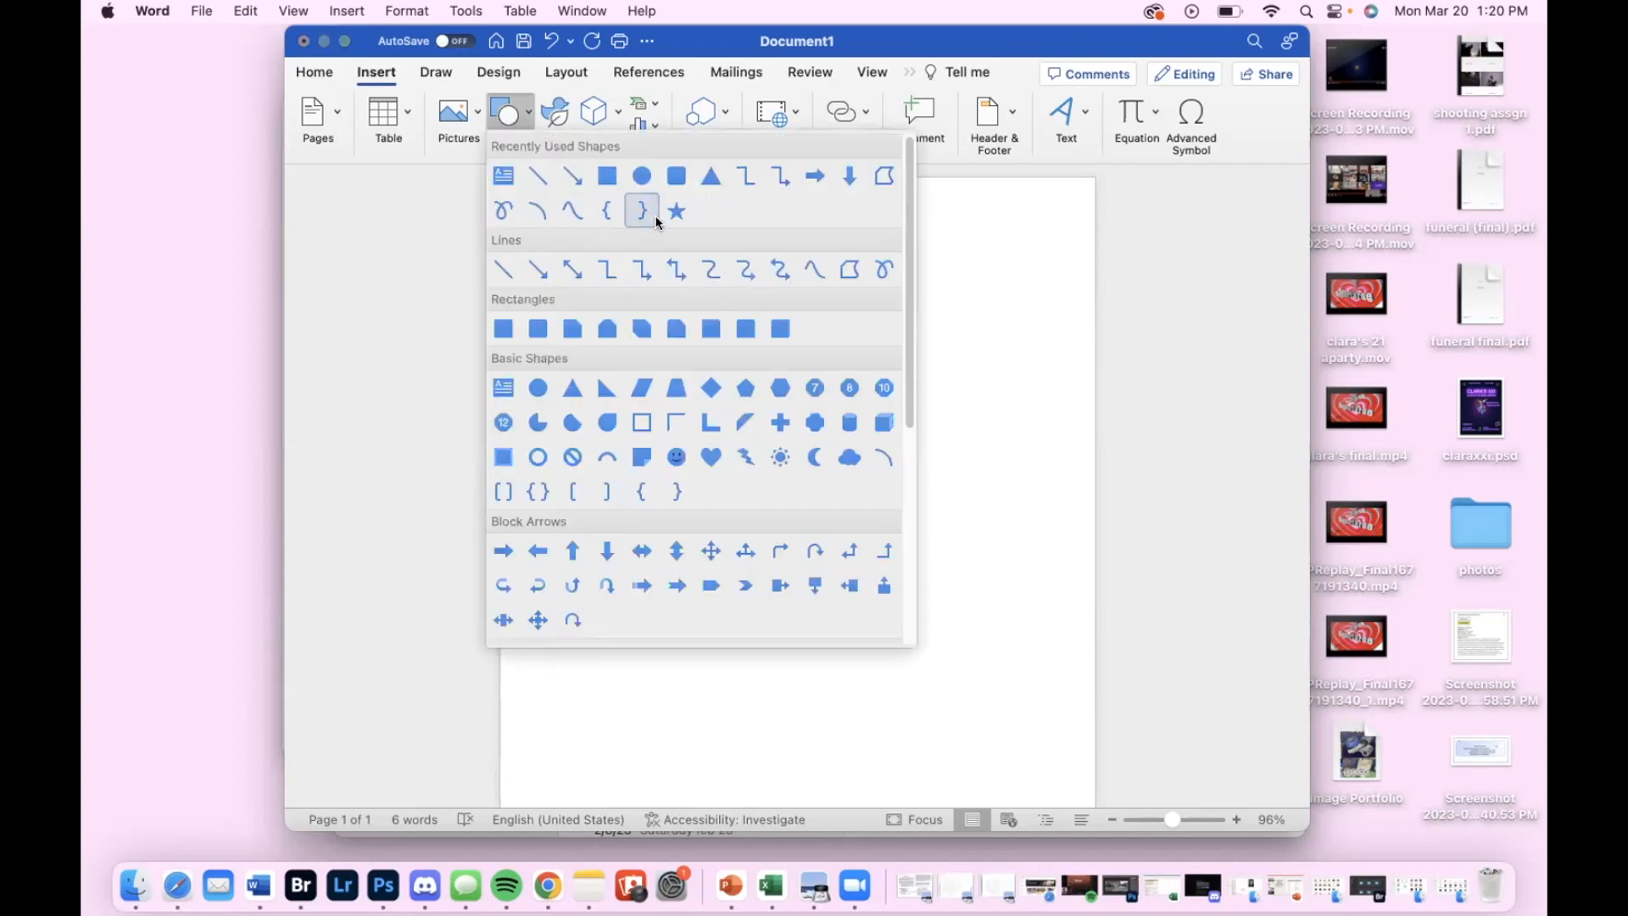
{"action": "left_click", "coordinate": [678, 455]}
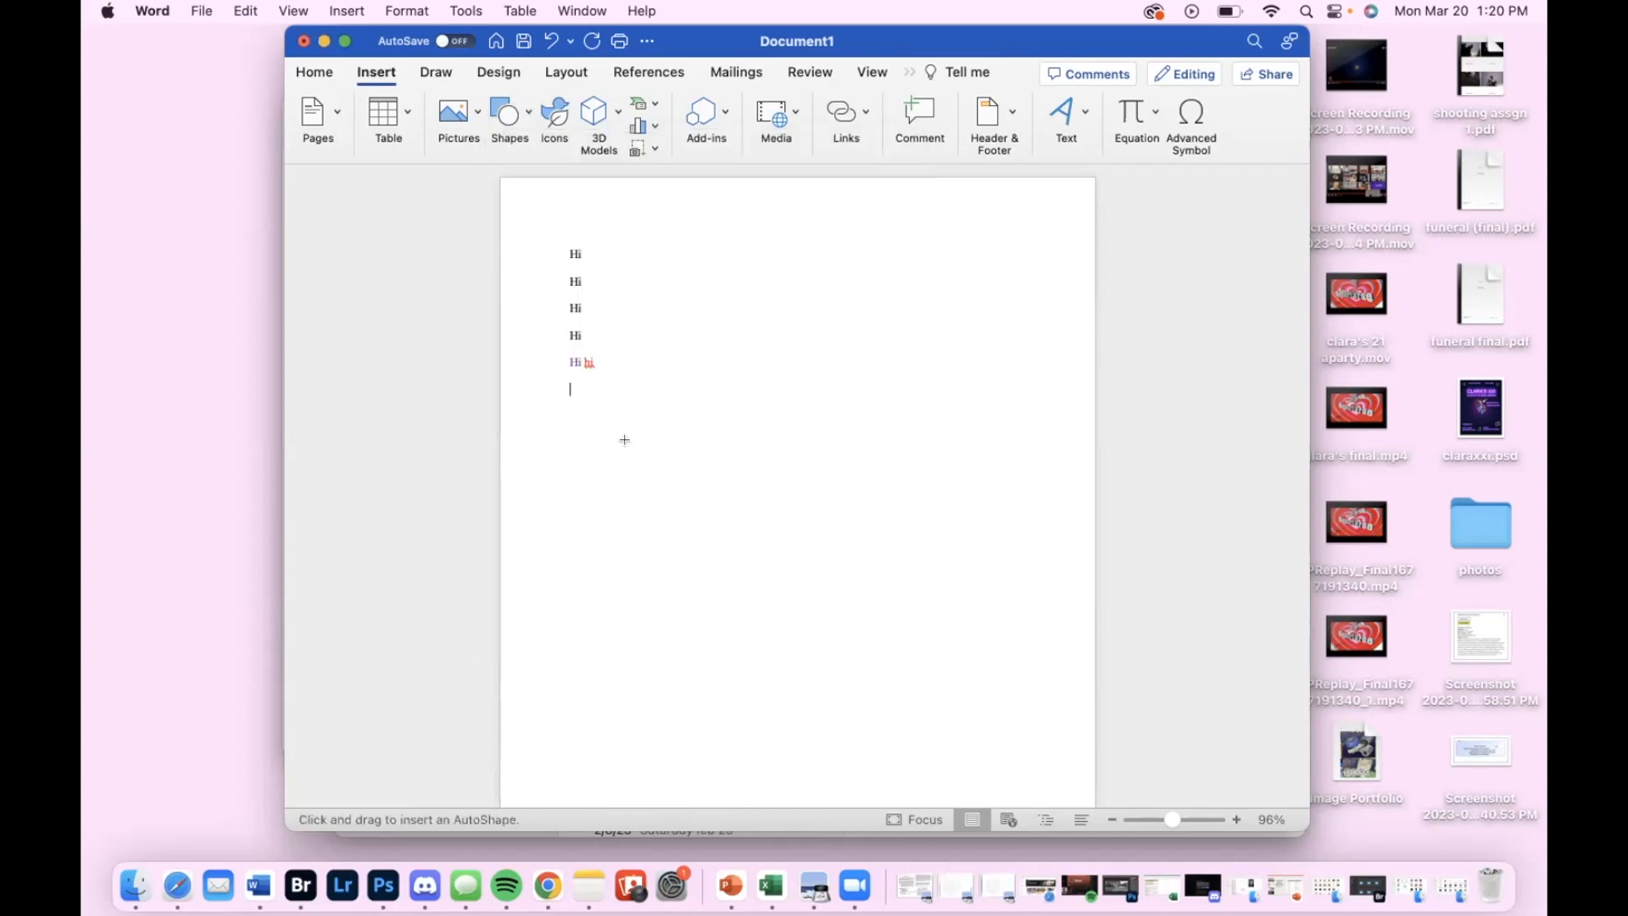
{"action": "left_click_drag", "start_coordinate": [629, 443], "coordinate": [668, 486]}
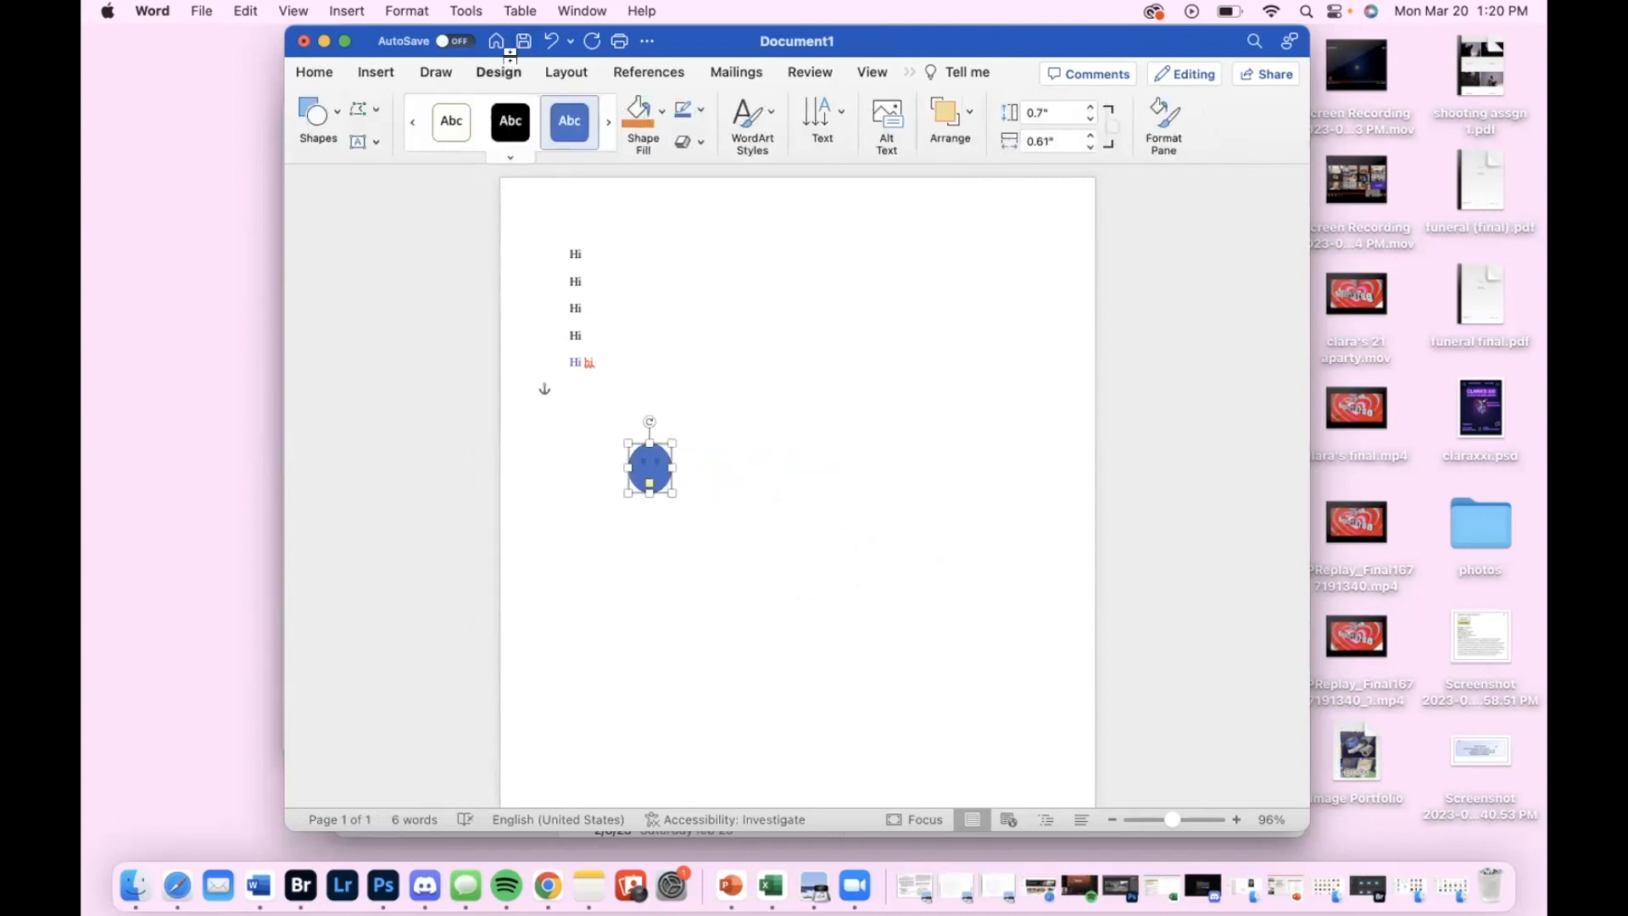
{"action": "left_click", "coordinate": [384, 70]}
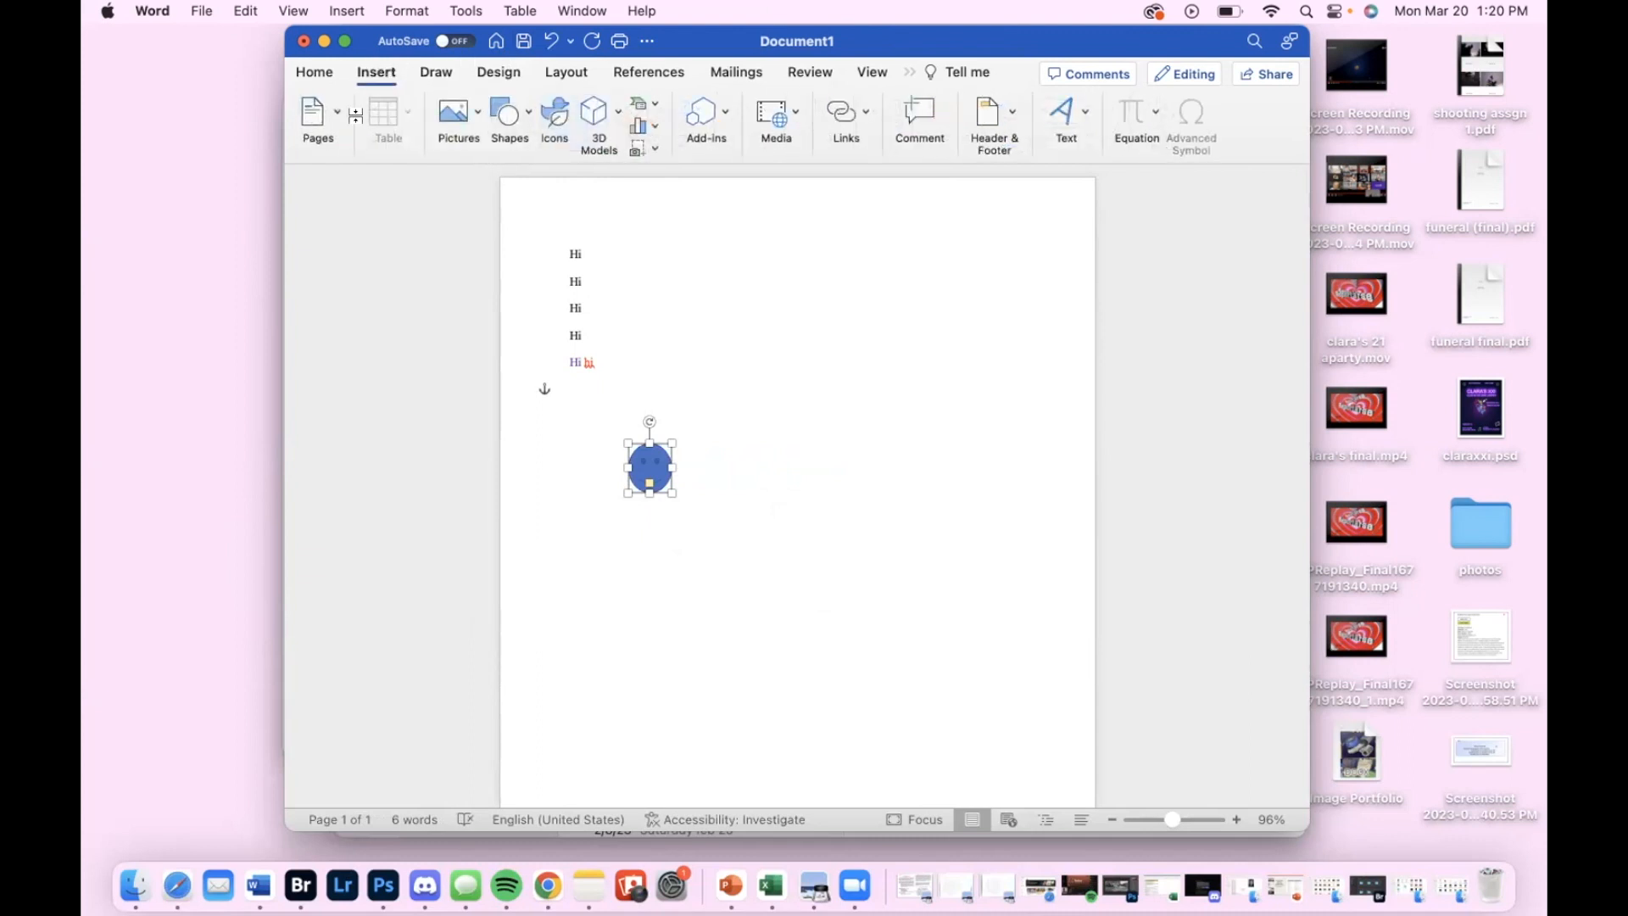
{"action": "left_click", "coordinate": [708, 492]}
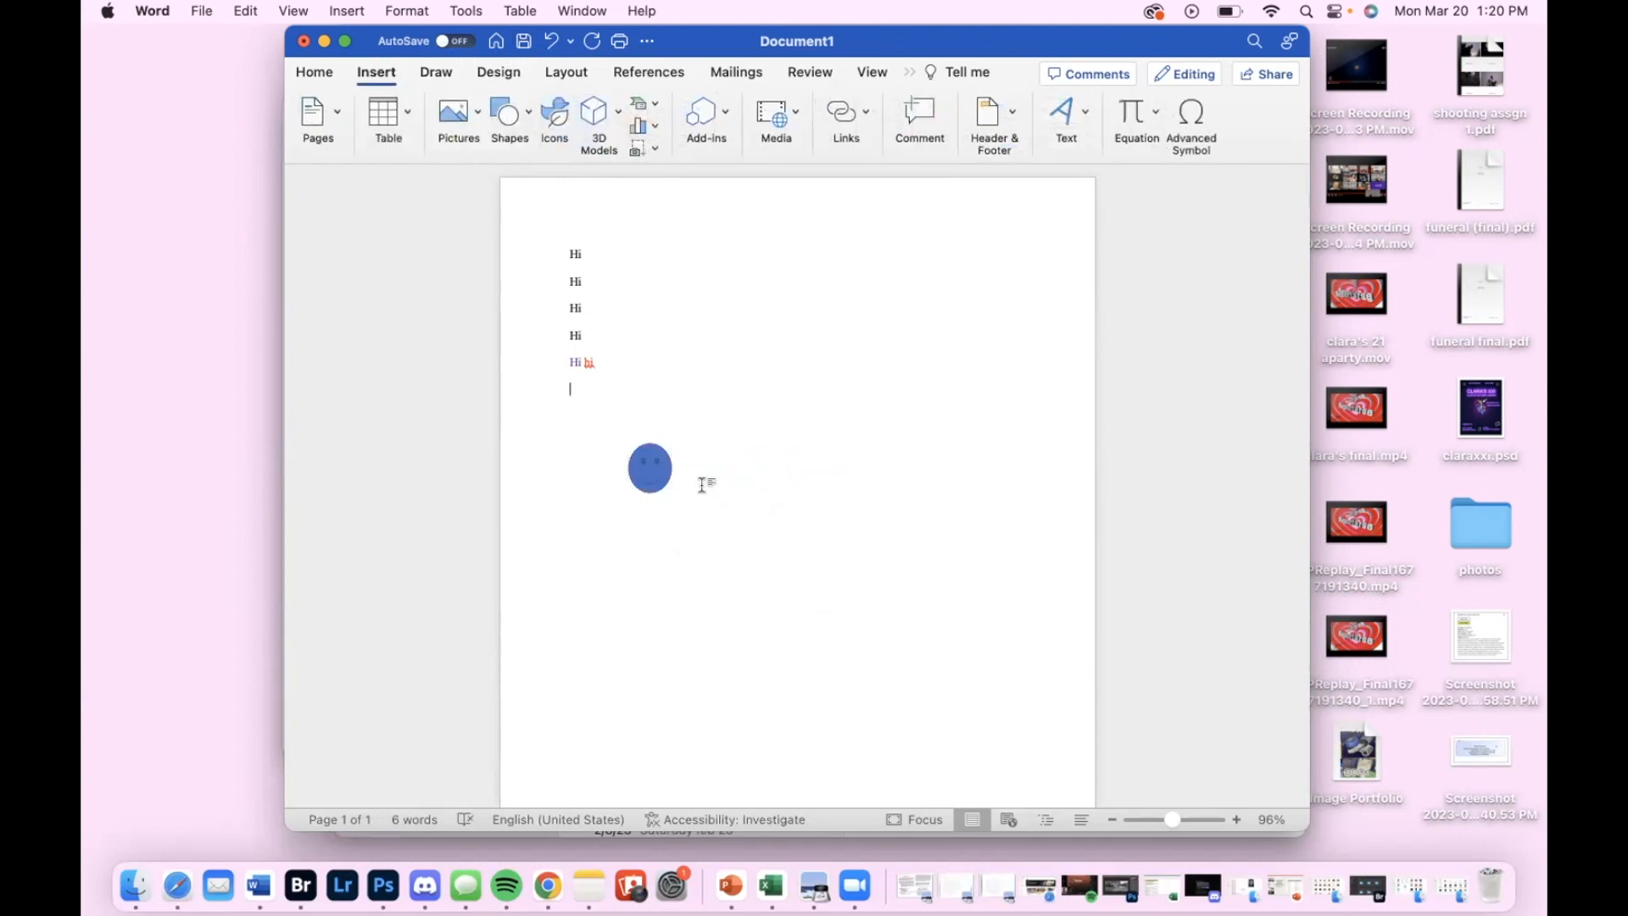
Insert a table with five columns and five rows on a new line below the coloured text
{"action": "left_click", "coordinate": [575, 403]}
{"action": "mouse_move", "coordinate": [574, 399]}
{"action": "key", "text": "Return"}
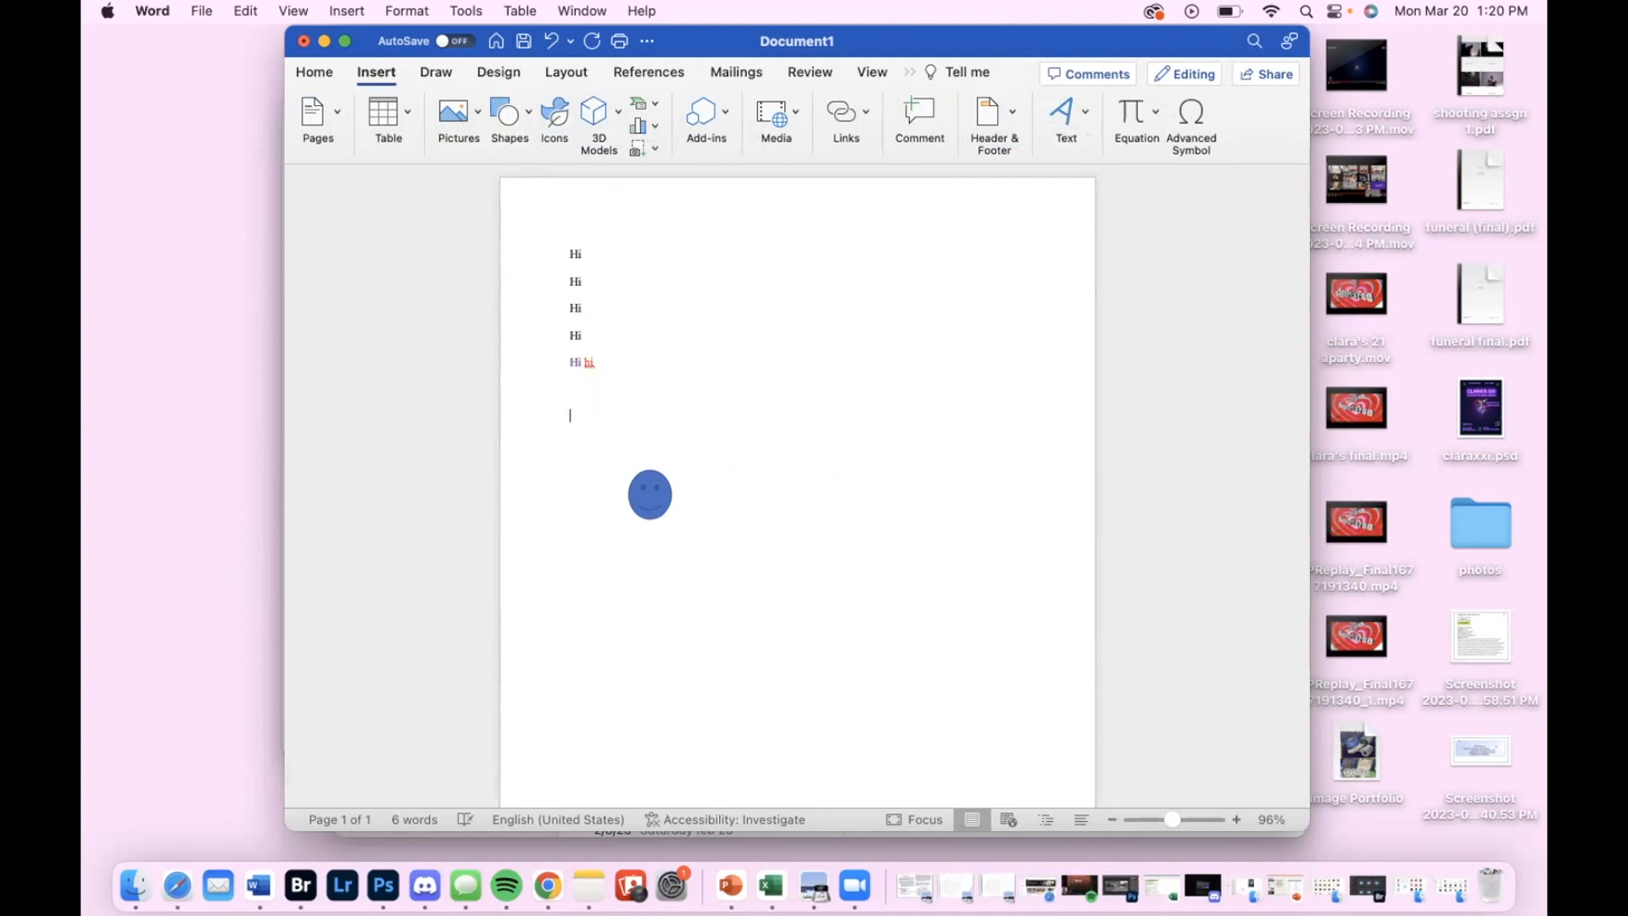
{"action": "left_click", "coordinate": [388, 115]}
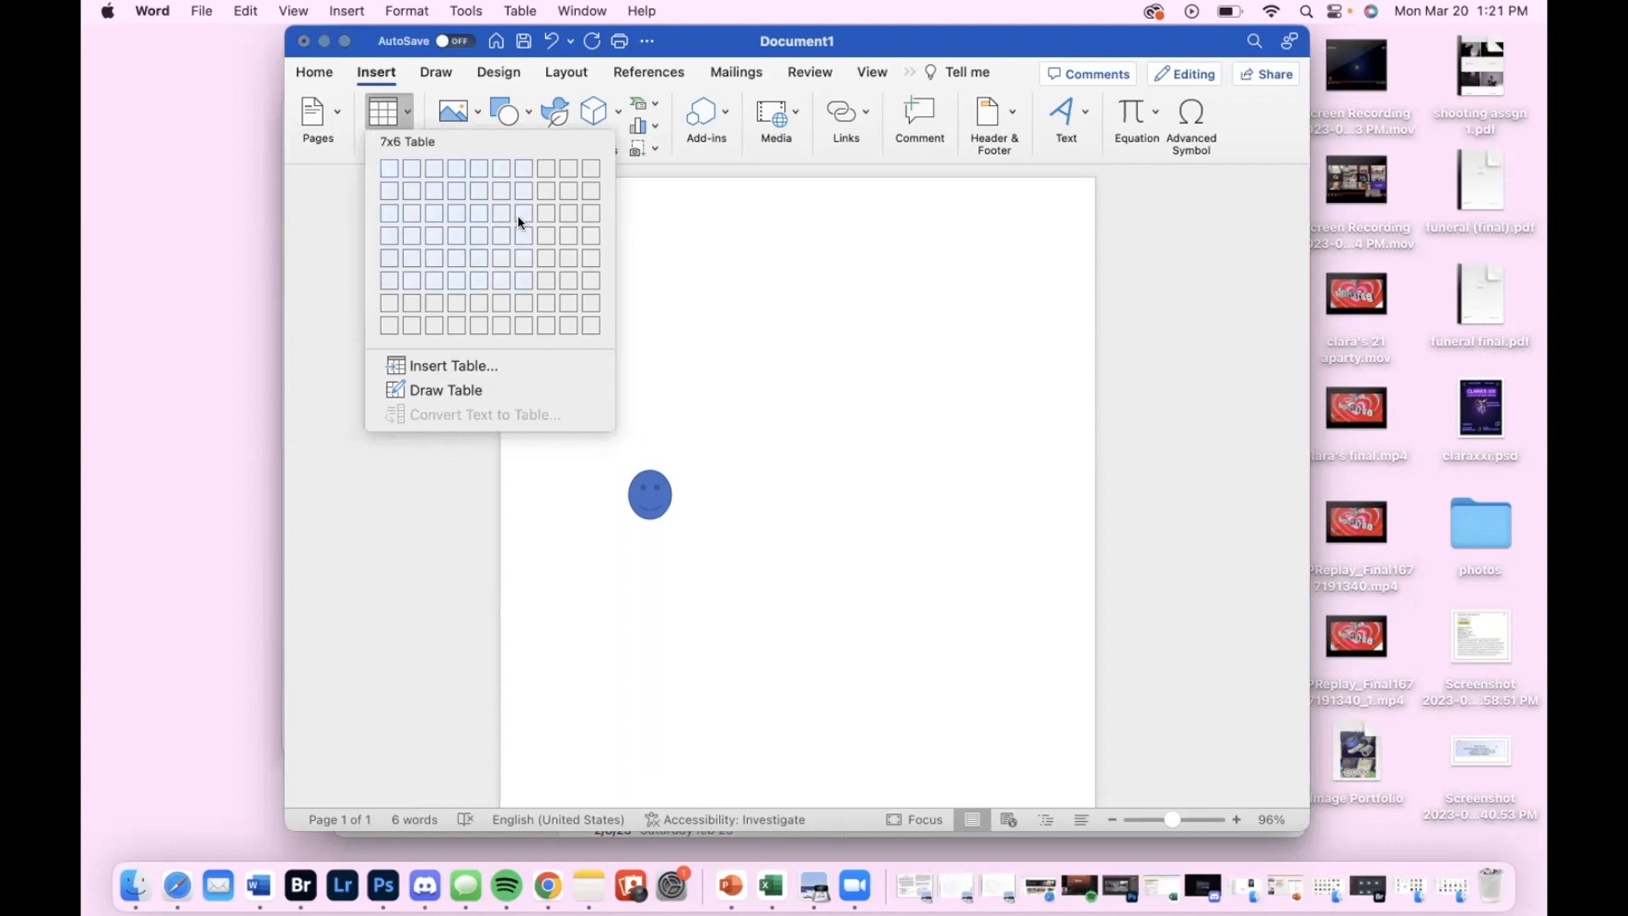
{"action": "left_click", "coordinate": [477, 272]}
{"action": "scroll", "coordinate": [667, 387], "scroll_direction": "down", "scroll_amount": 3}
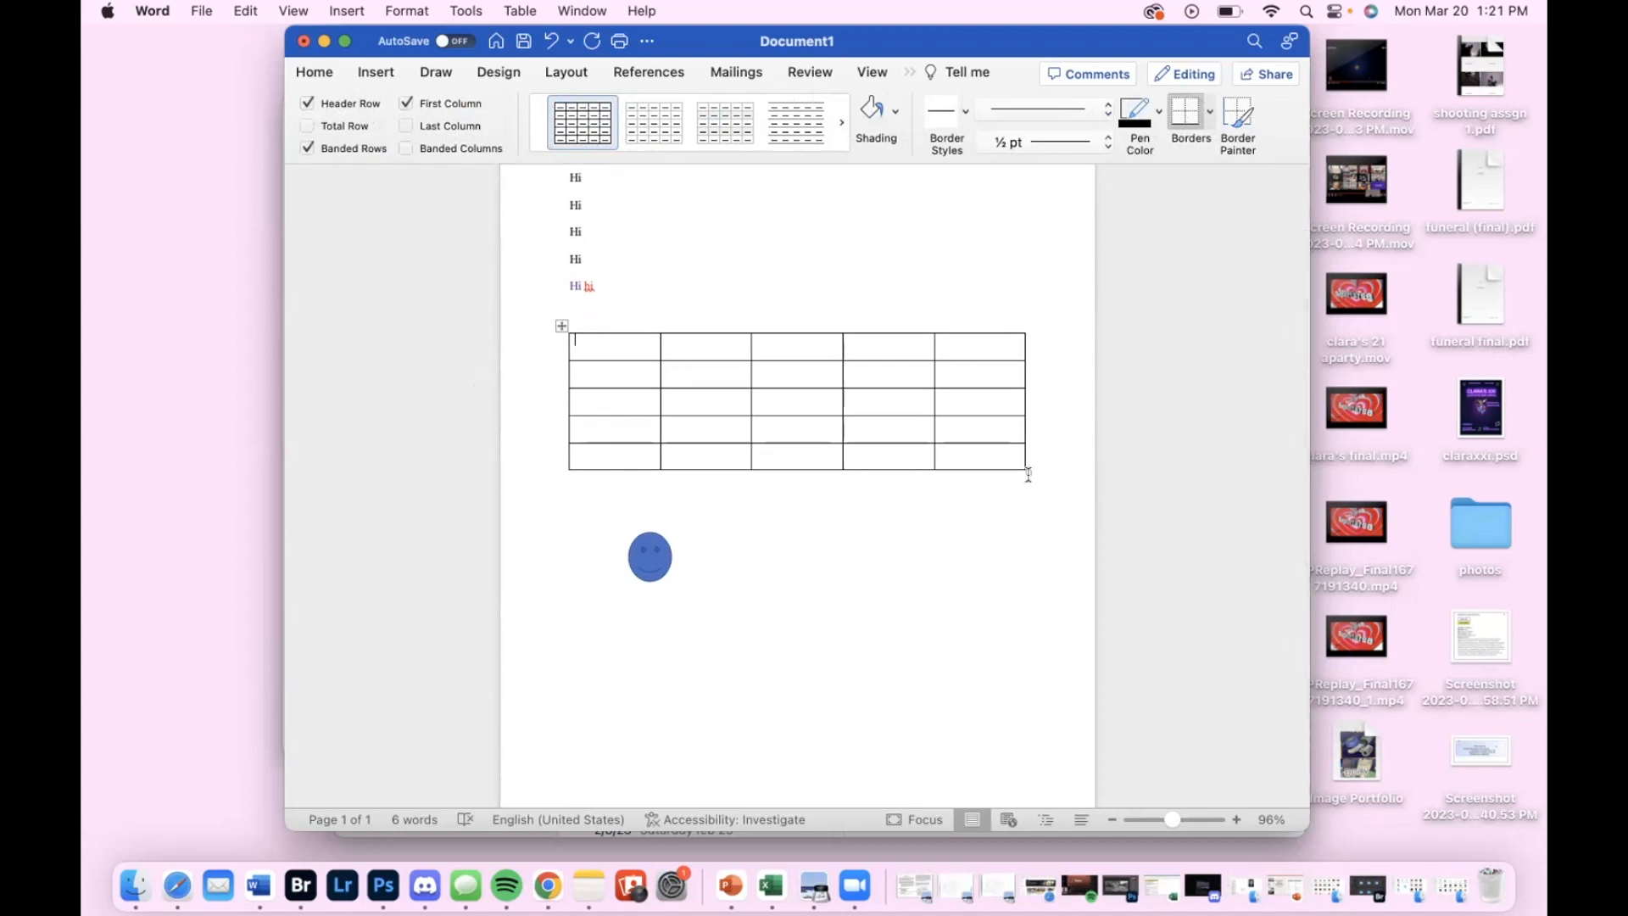
Resize the table with taller rows, wider first four columns and a narrower last column
{"action": "left_click_drag", "start_coordinate": [1029, 473], "coordinate": [982, 444]}
{"action": "left_click_drag", "start_coordinate": [988, 559], "coordinate": [1025, 534]}
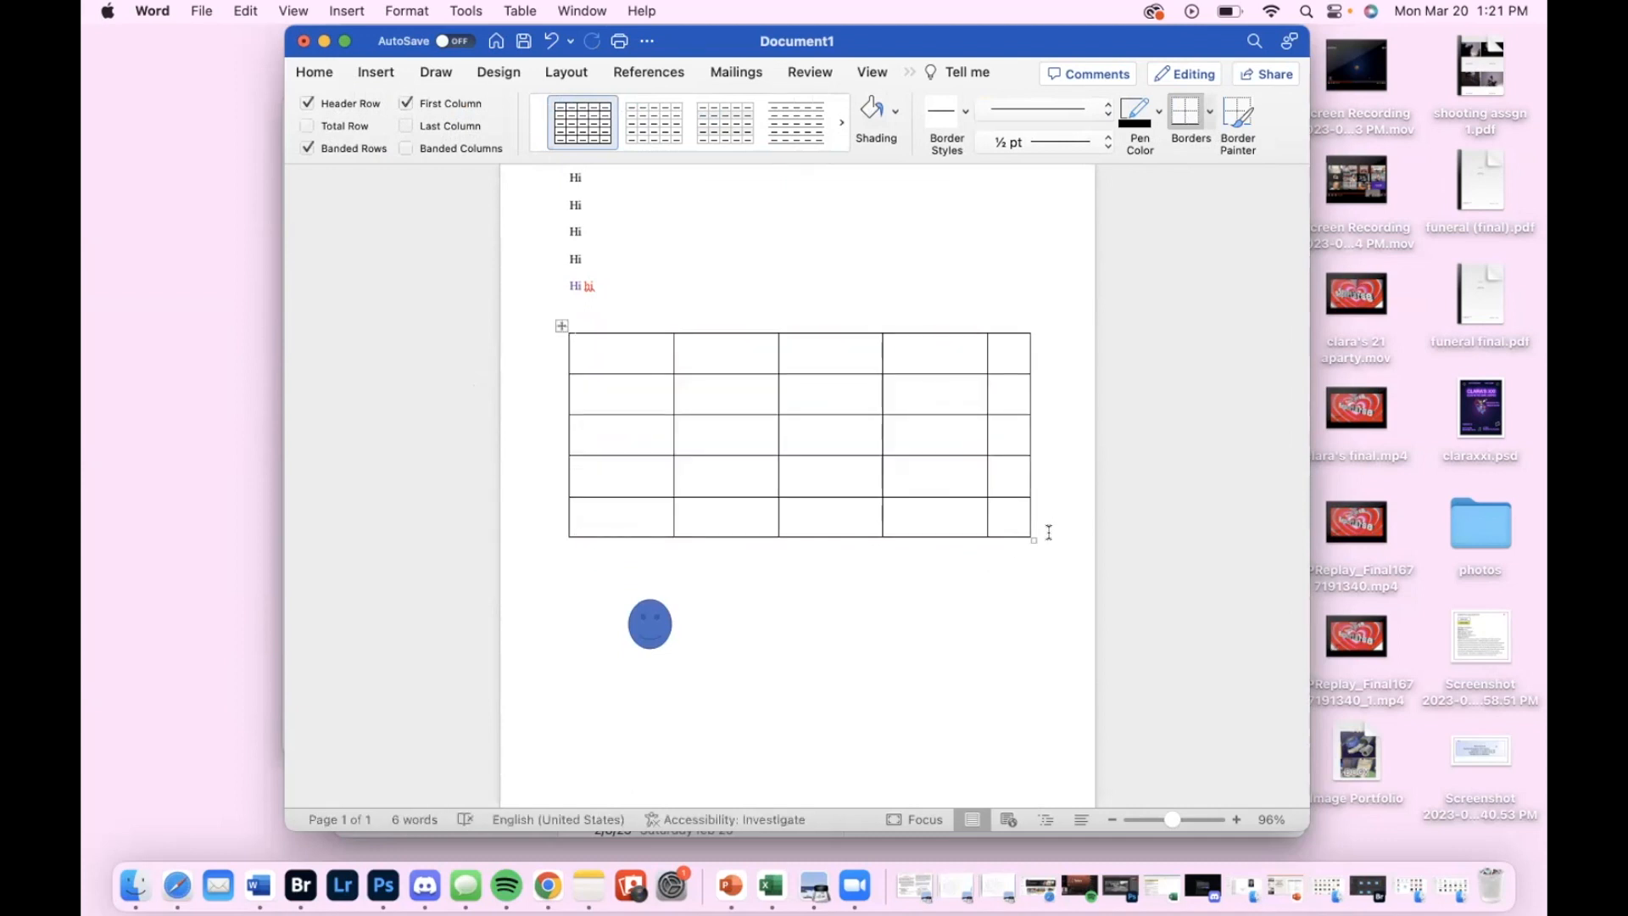
{"action": "left_click", "coordinate": [1048, 533]}
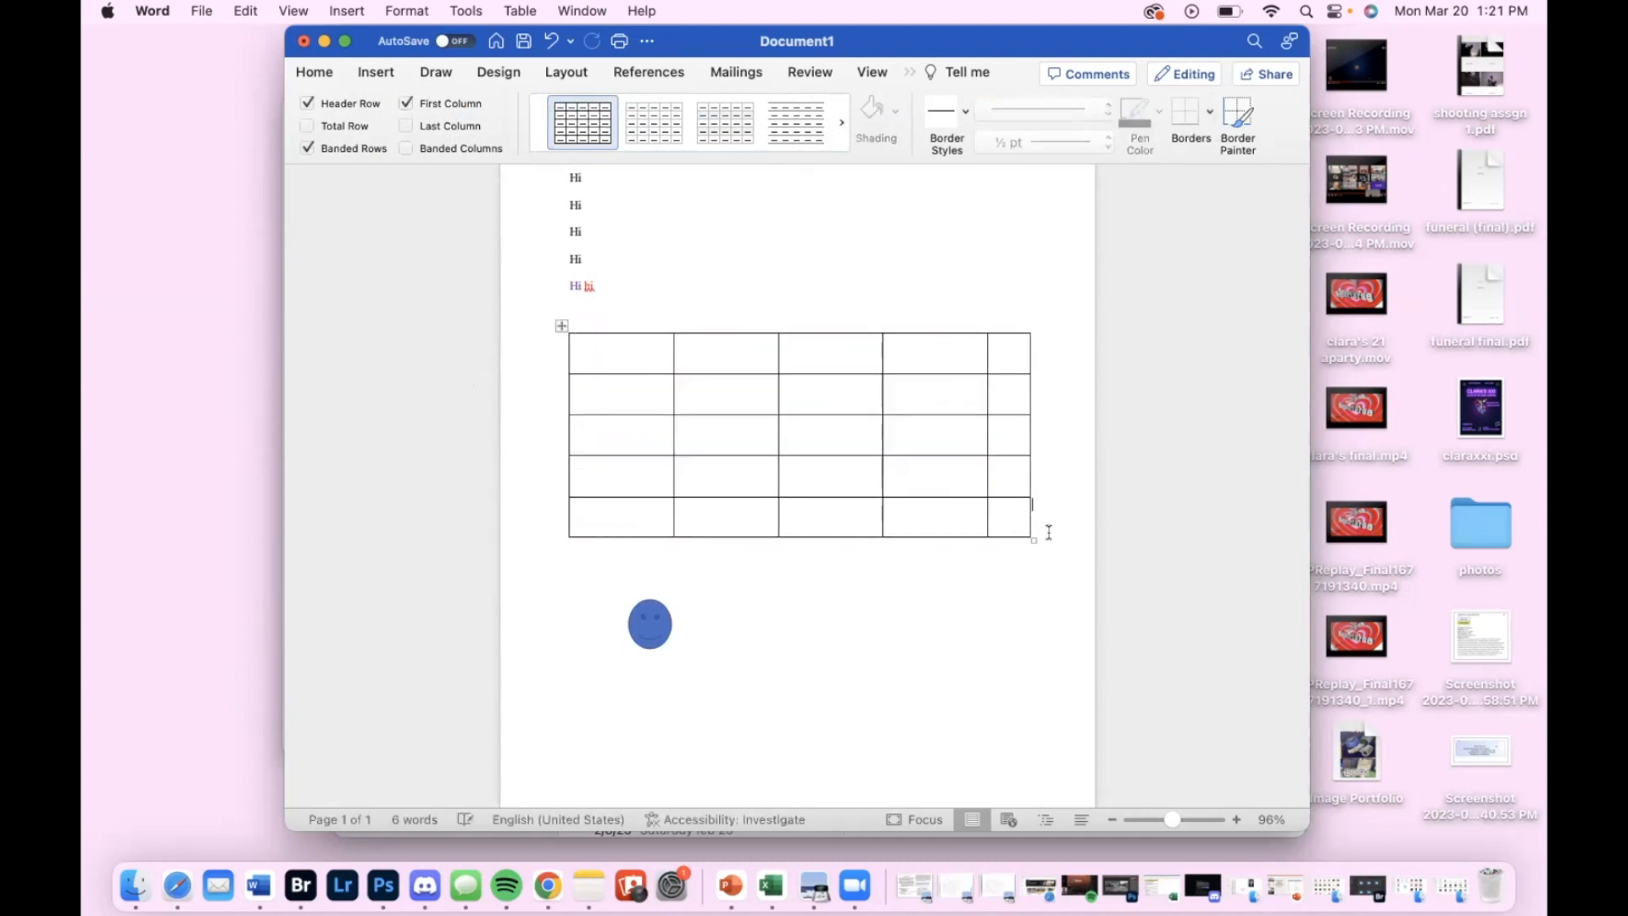
Add three blank lines between the table and the smiley face
{"action": "left_click", "coordinate": [1027, 608]}
{"action": "key", "text": "Return"}
{"action": "key", "text": "Return"}
{"action": "scroll", "coordinate": [930, 521], "scroll_direction": "down", "scroll_amount": 2}
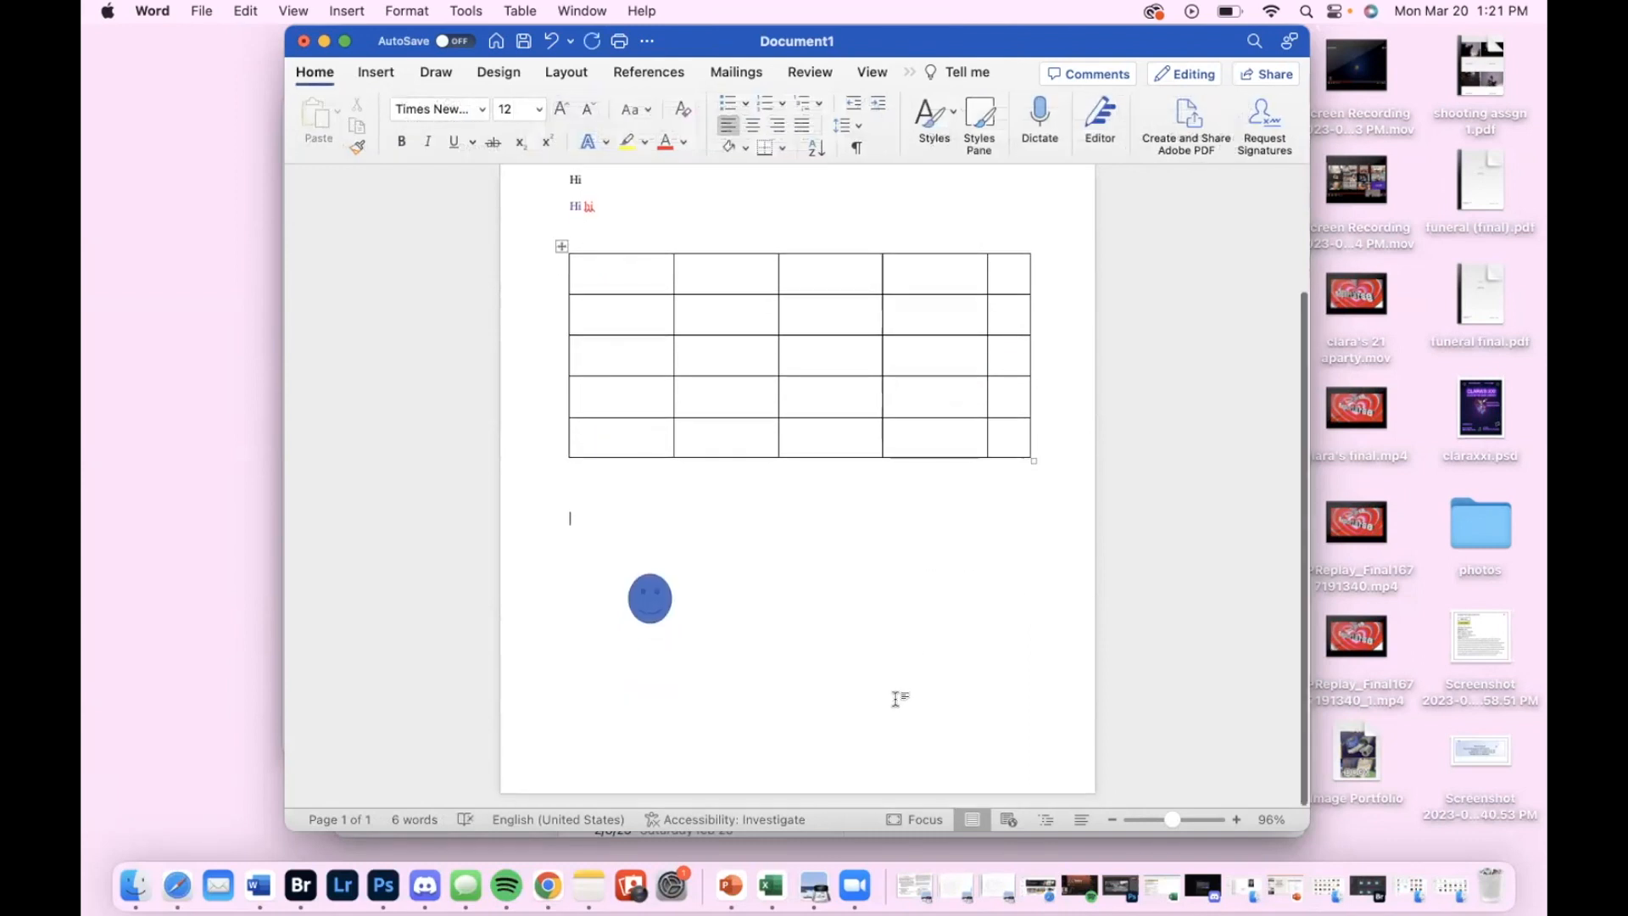
{"action": "key", "text": "Return"}
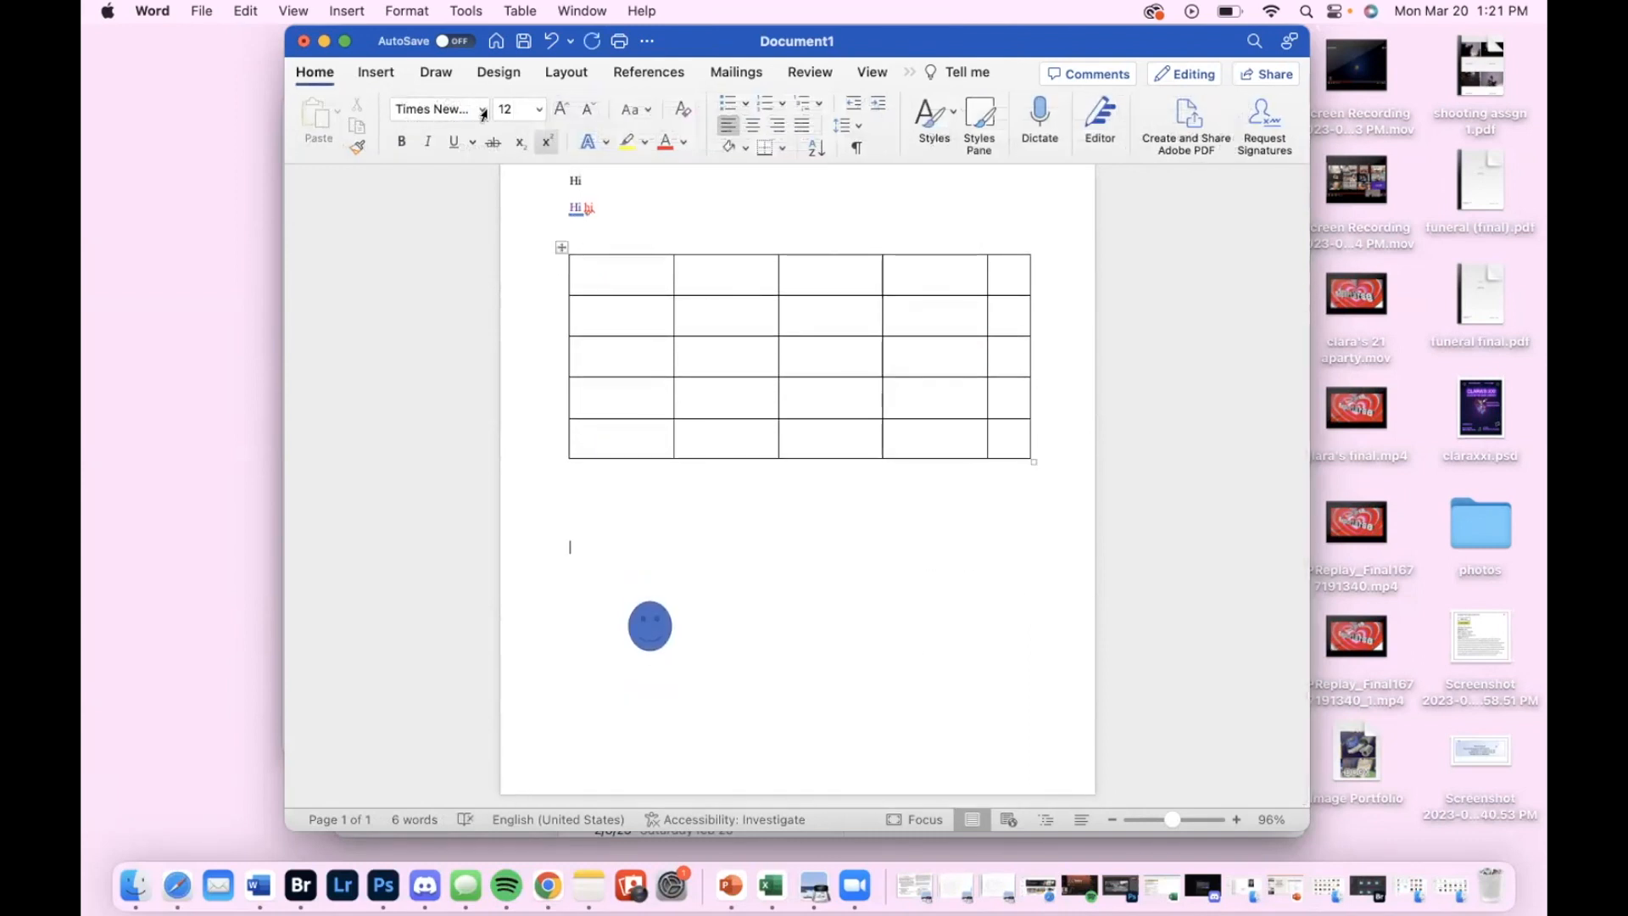
Draw a slanted line and a short dash with the black pen between the table and the smiley face
{"action": "left_click", "coordinate": [379, 74]}
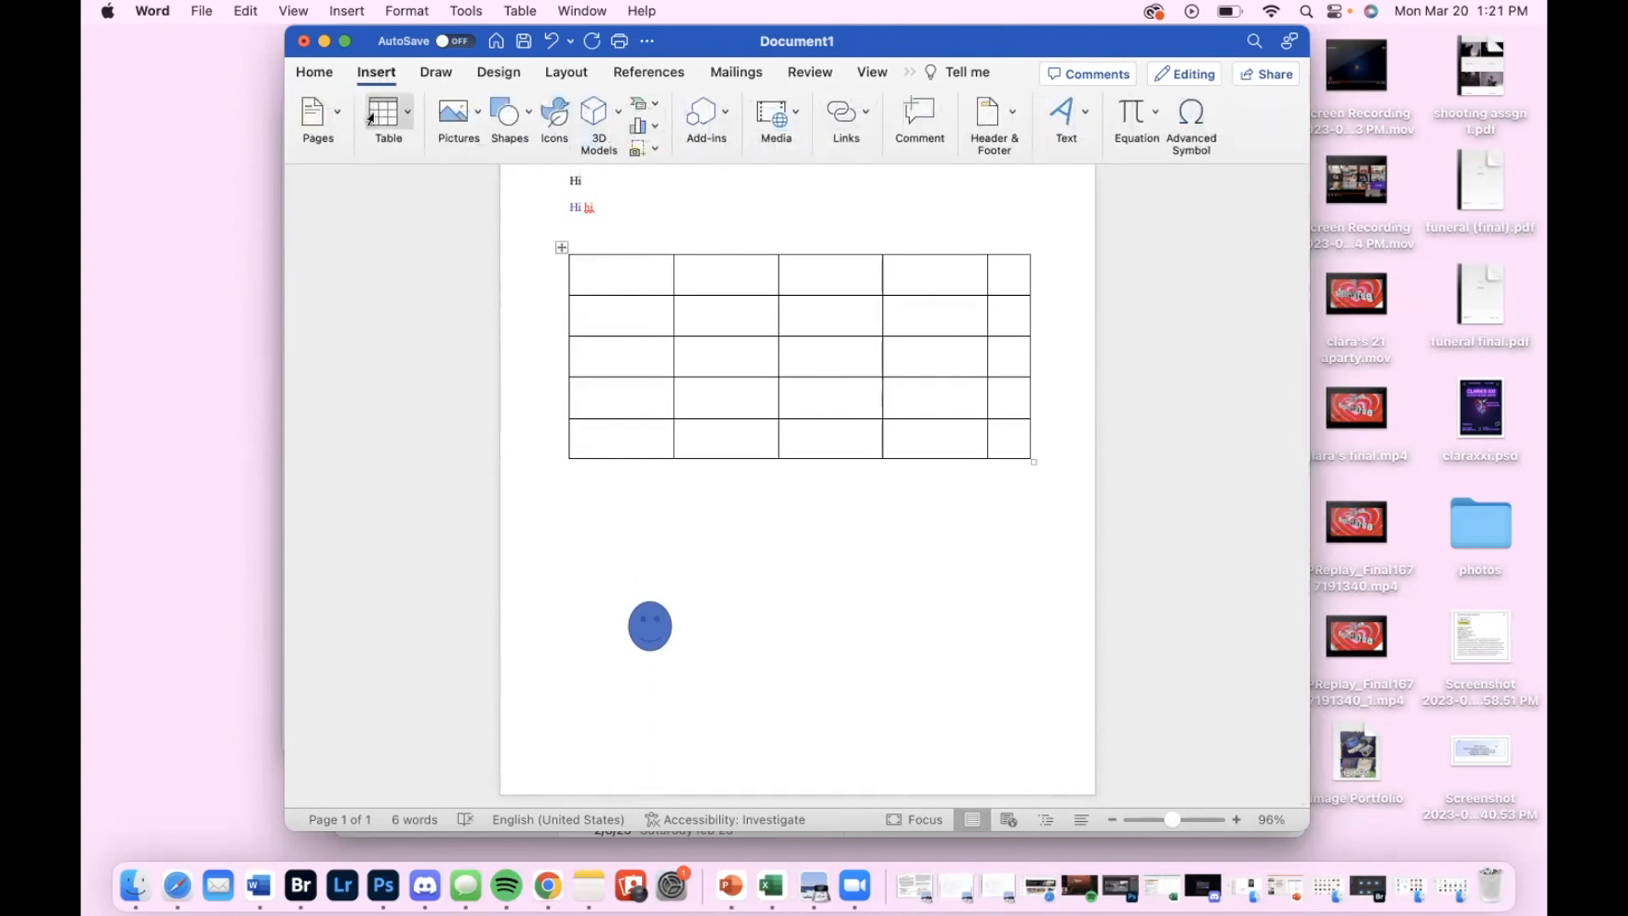
{"action": "left_click", "coordinate": [434, 72]}
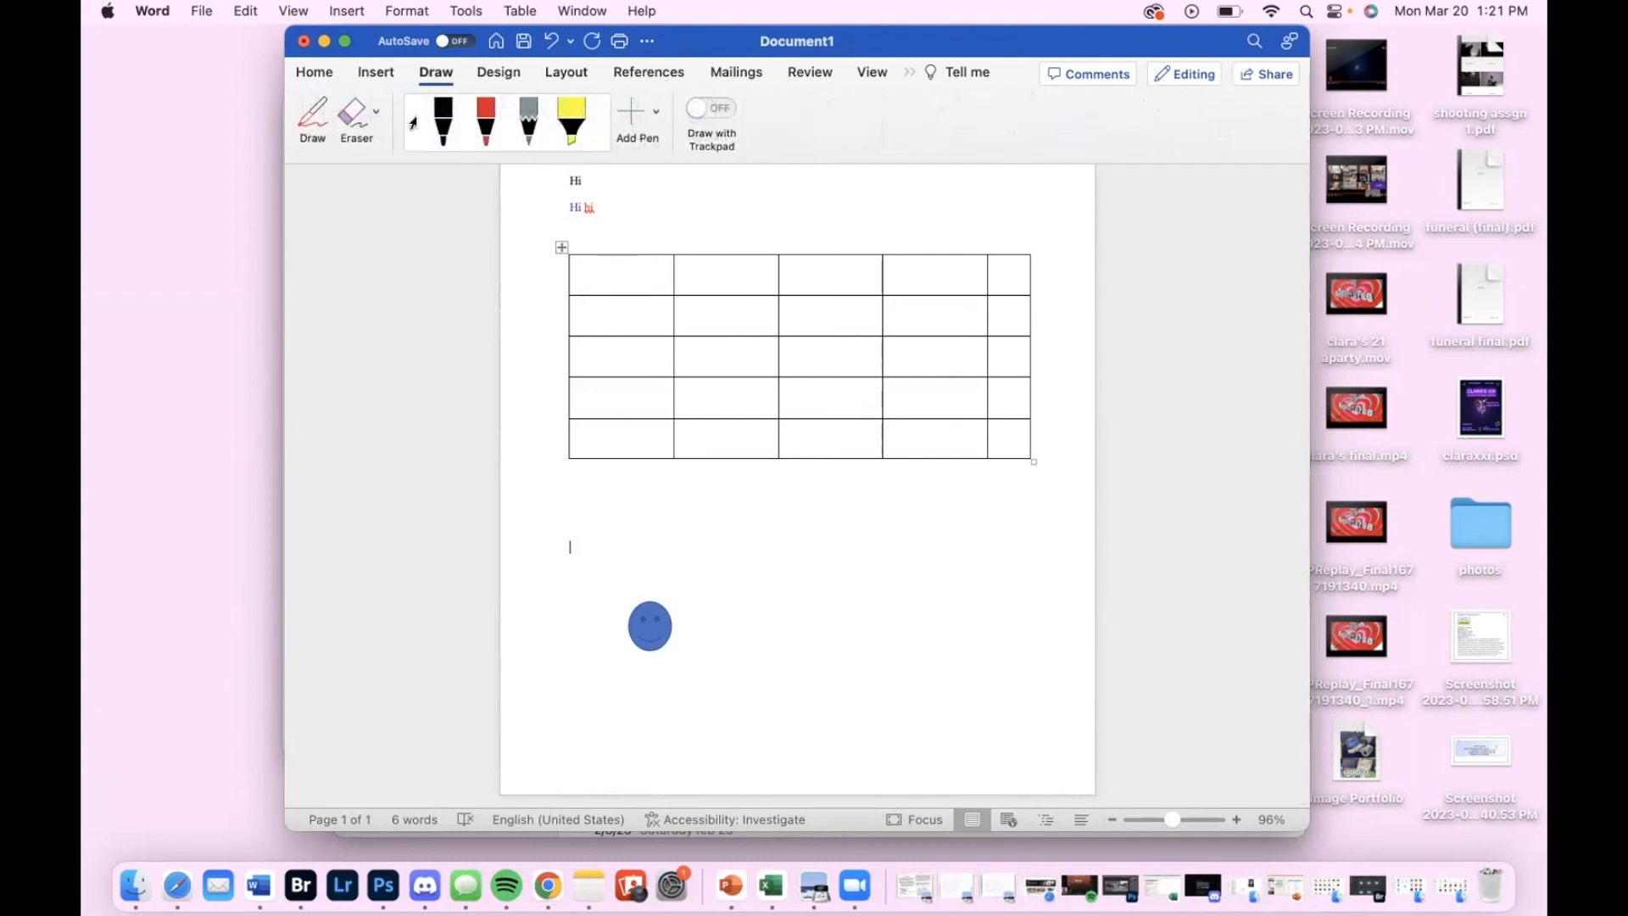
{"action": "left_click", "coordinate": [443, 123]}
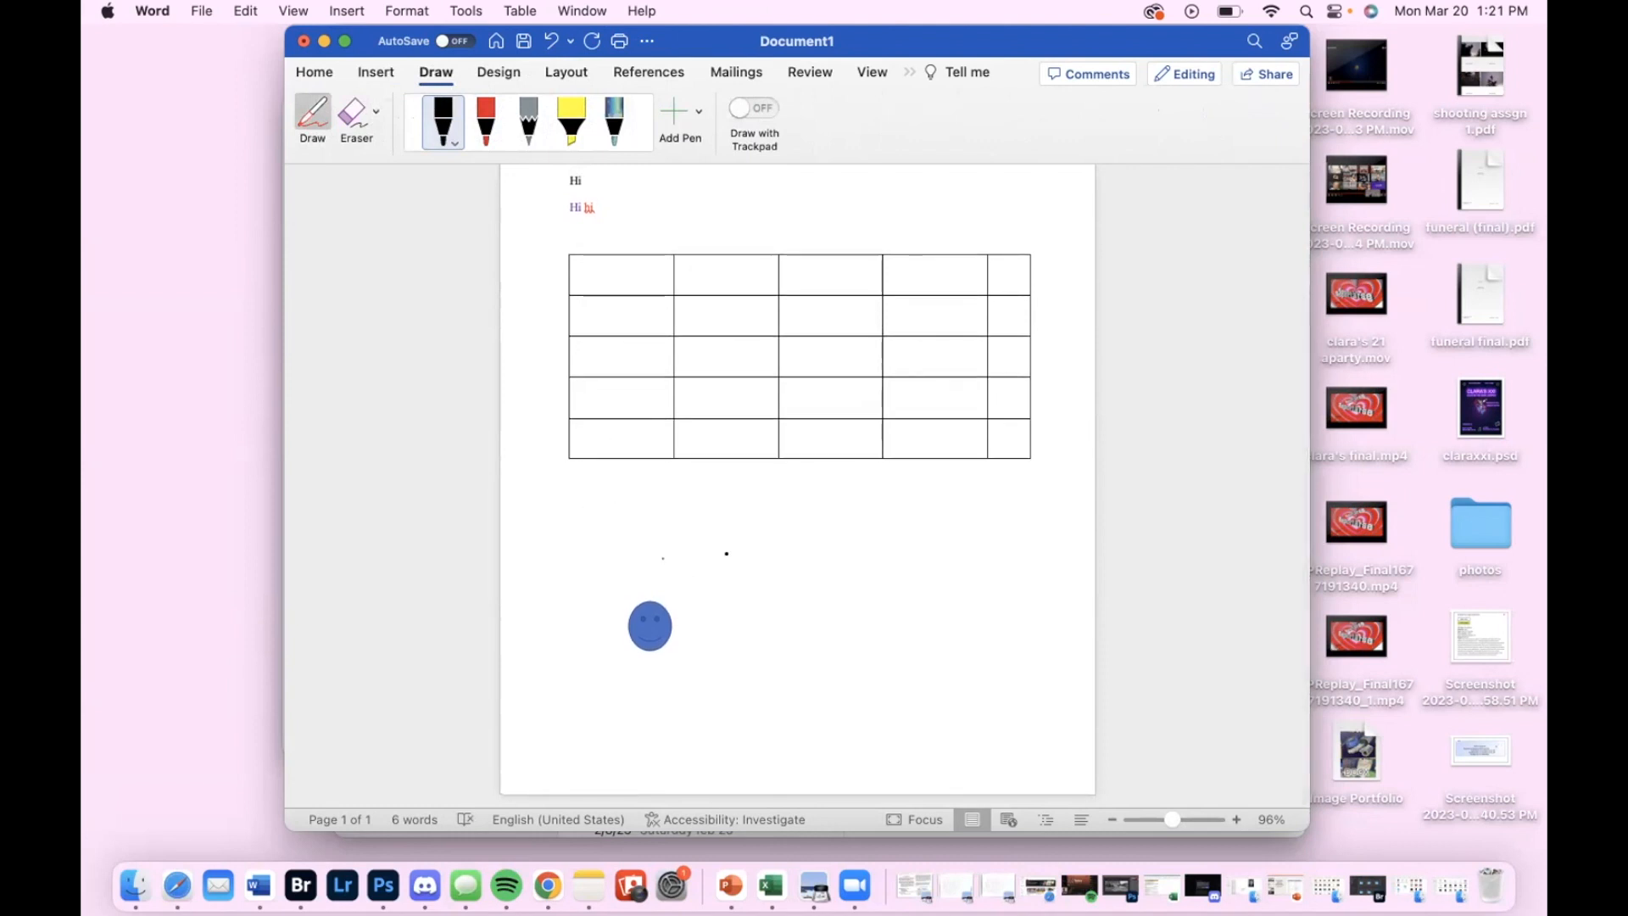
{"action": "left_click_drag", "start_coordinate": [770, 595], "coordinate": [653, 558]}
{"action": "left_click", "coordinate": [498, 72]}
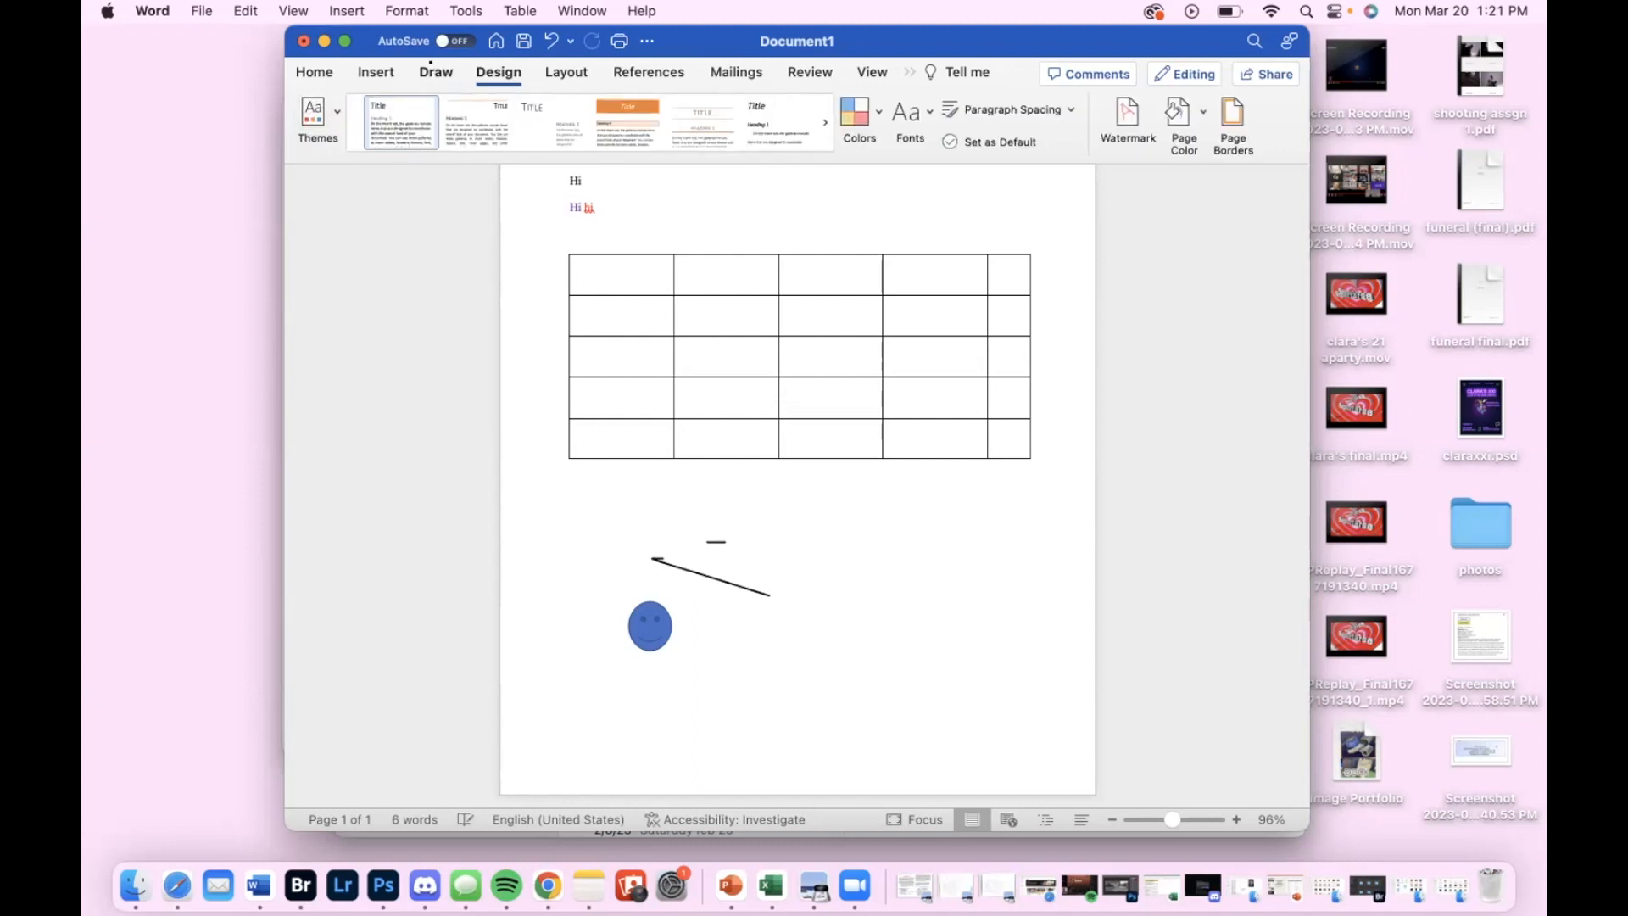
{"action": "left_click", "coordinate": [433, 71]}
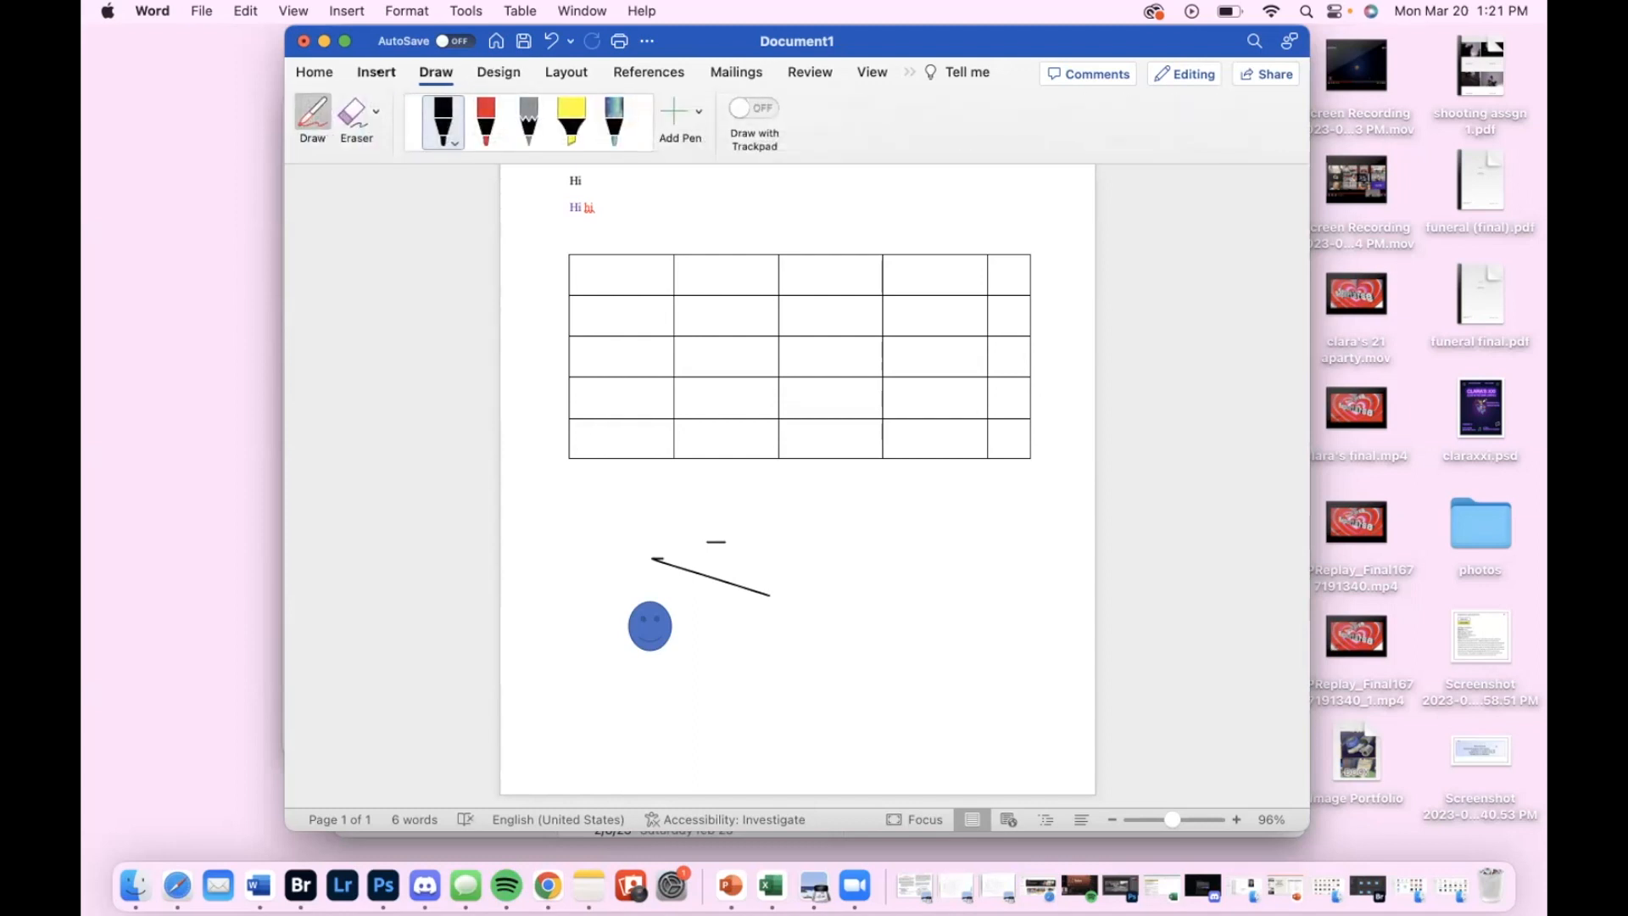
{"action": "left_click", "coordinate": [375, 72]}
{"action": "left_click", "coordinate": [314, 72]}
{"action": "scroll", "coordinate": [552, 398], "scroll_direction": "up", "scroll_amount": 4}
{"action": "scroll", "coordinate": [553, 398], "scroll_direction": "down", "scroll_amount": 1}
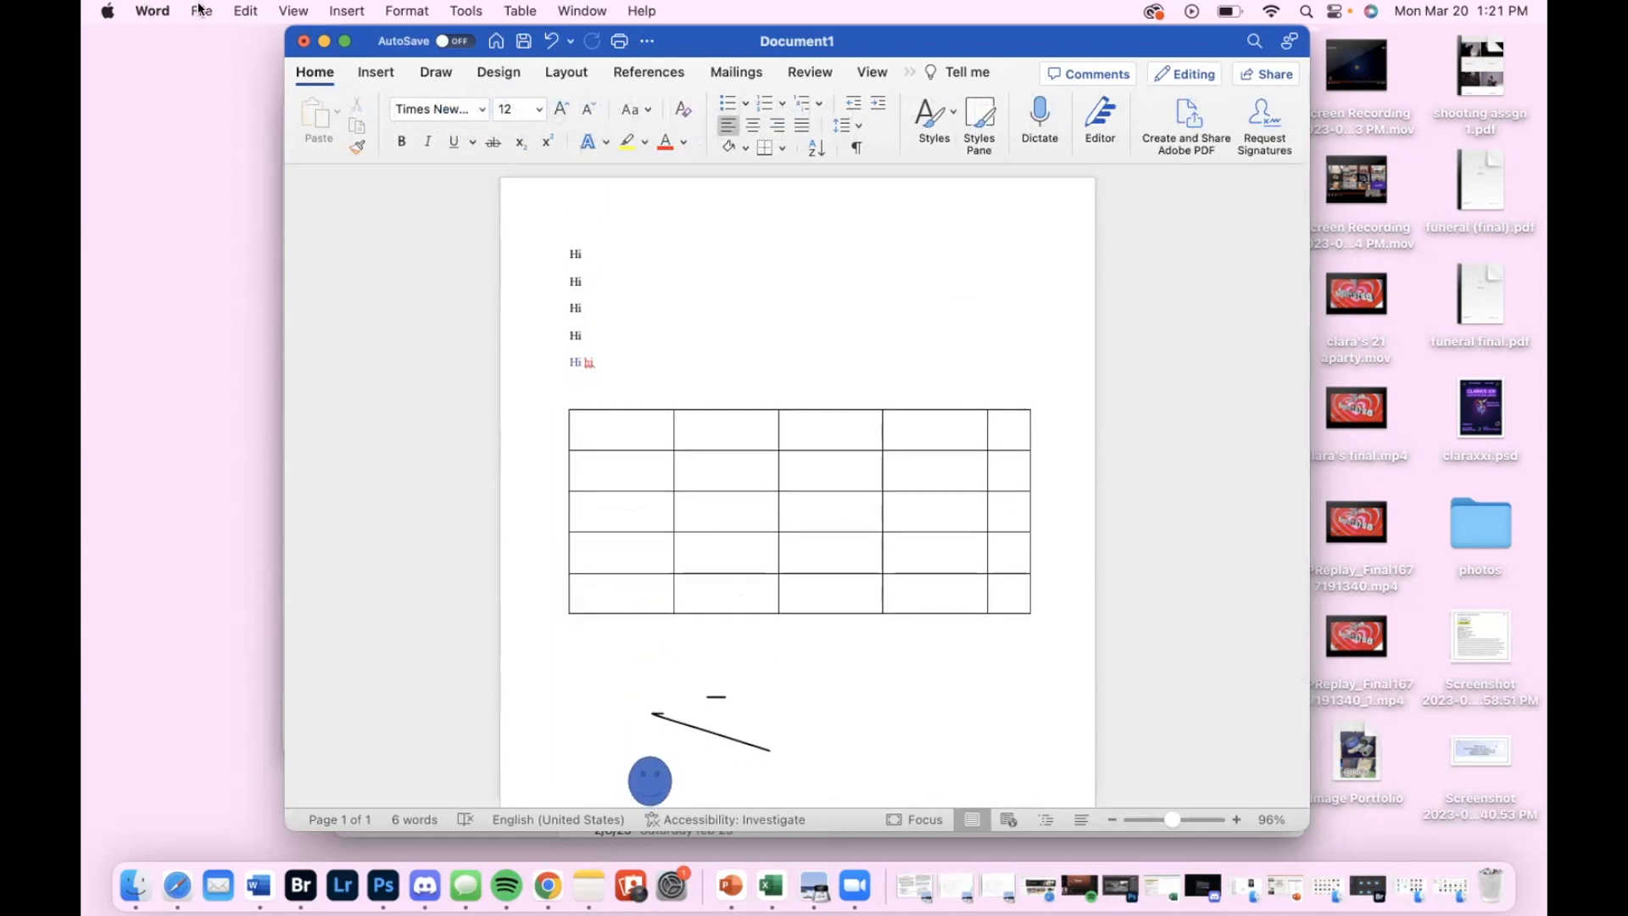
{"action": "left_click", "coordinate": [303, 43]}
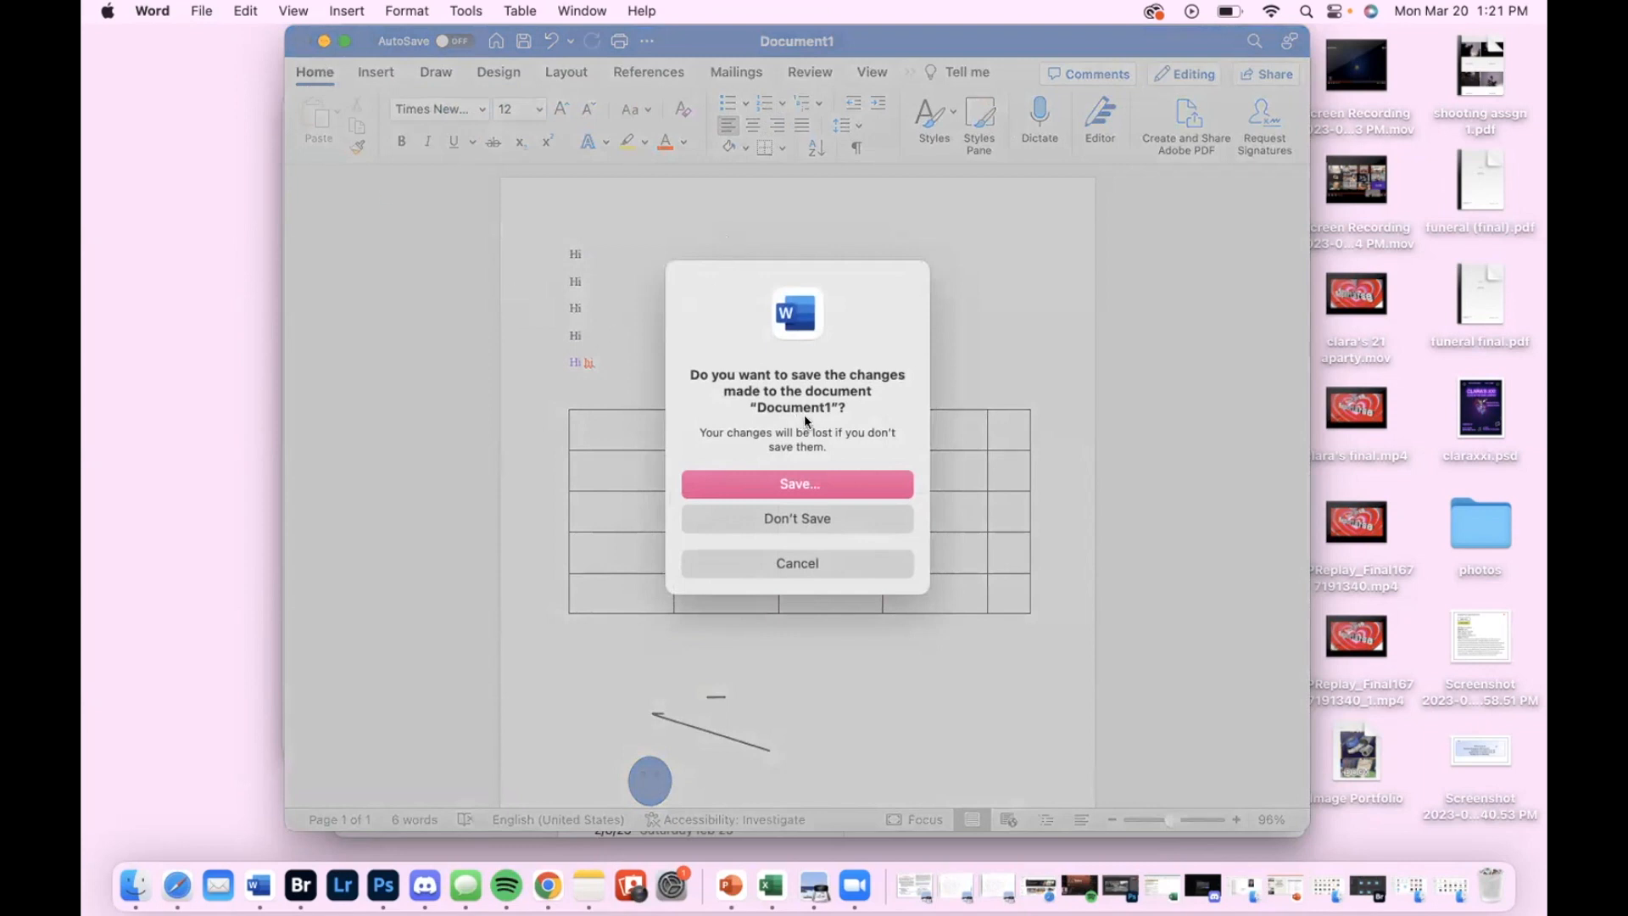
{"action": "left_click", "coordinate": [1162, 588]}
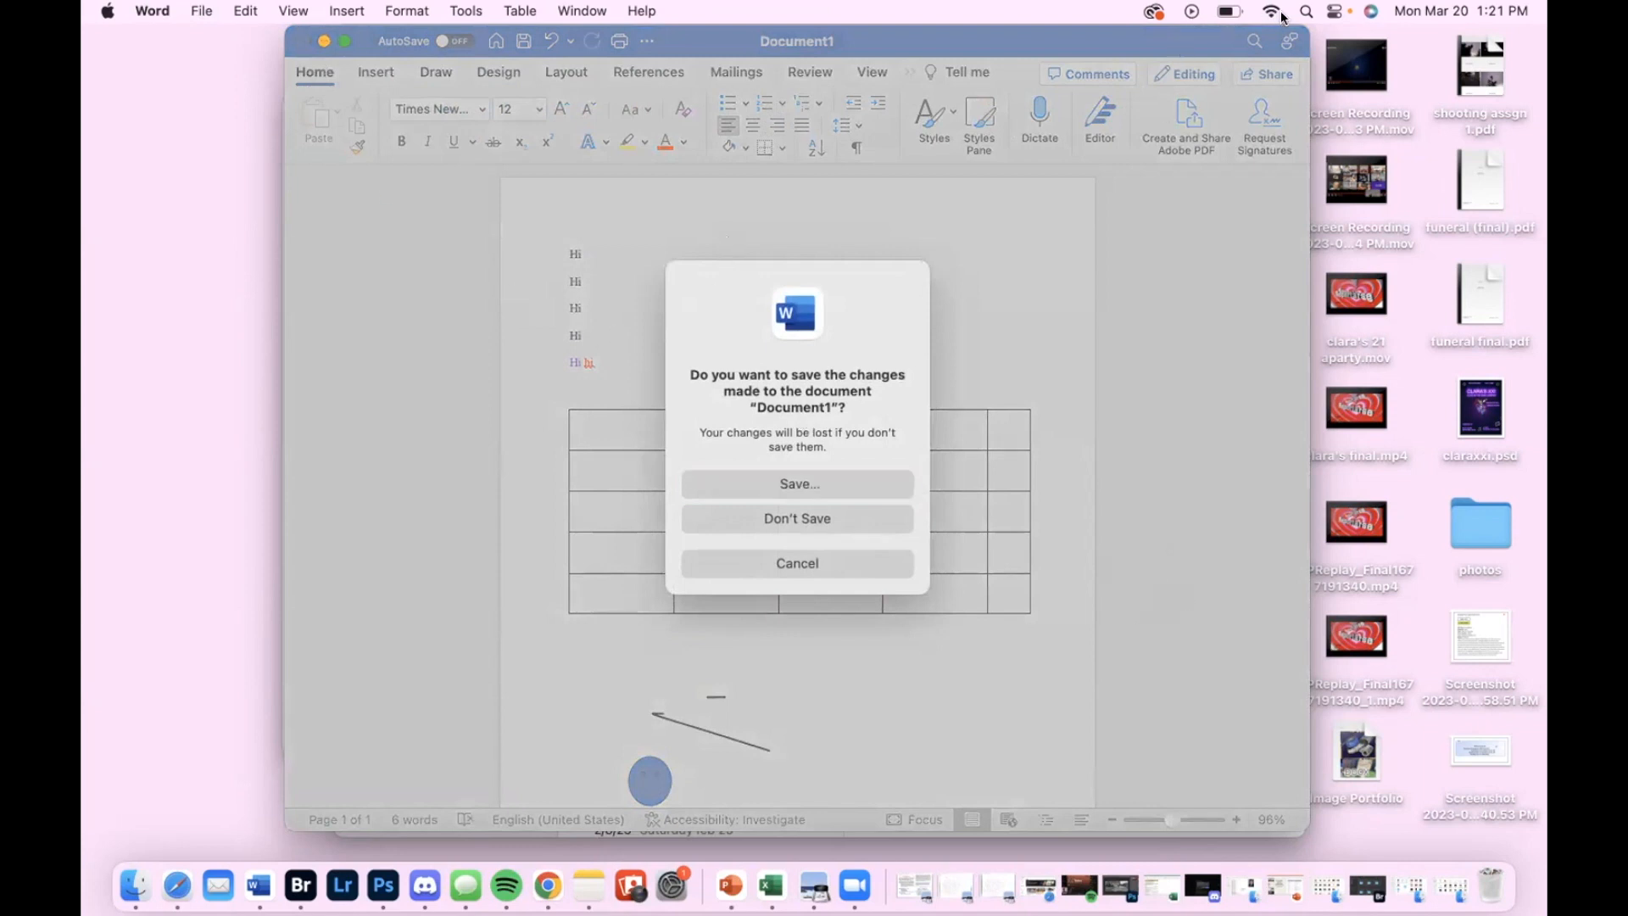
{"action": "left_click", "coordinate": [821, 299]}
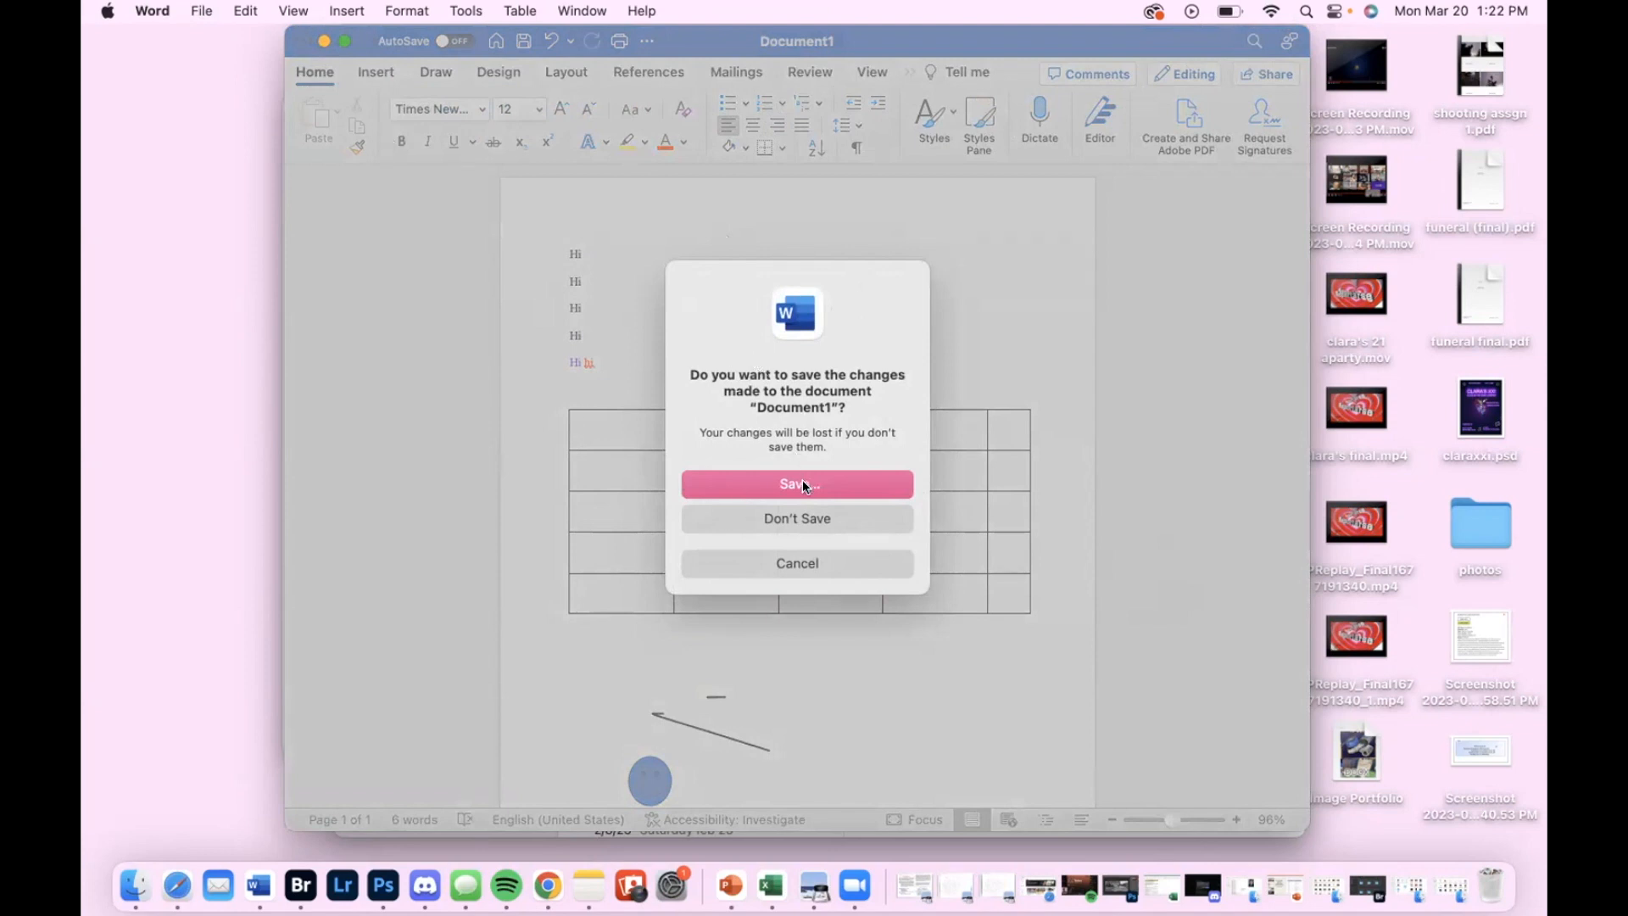
{"action": "left_click", "coordinate": [789, 559]}
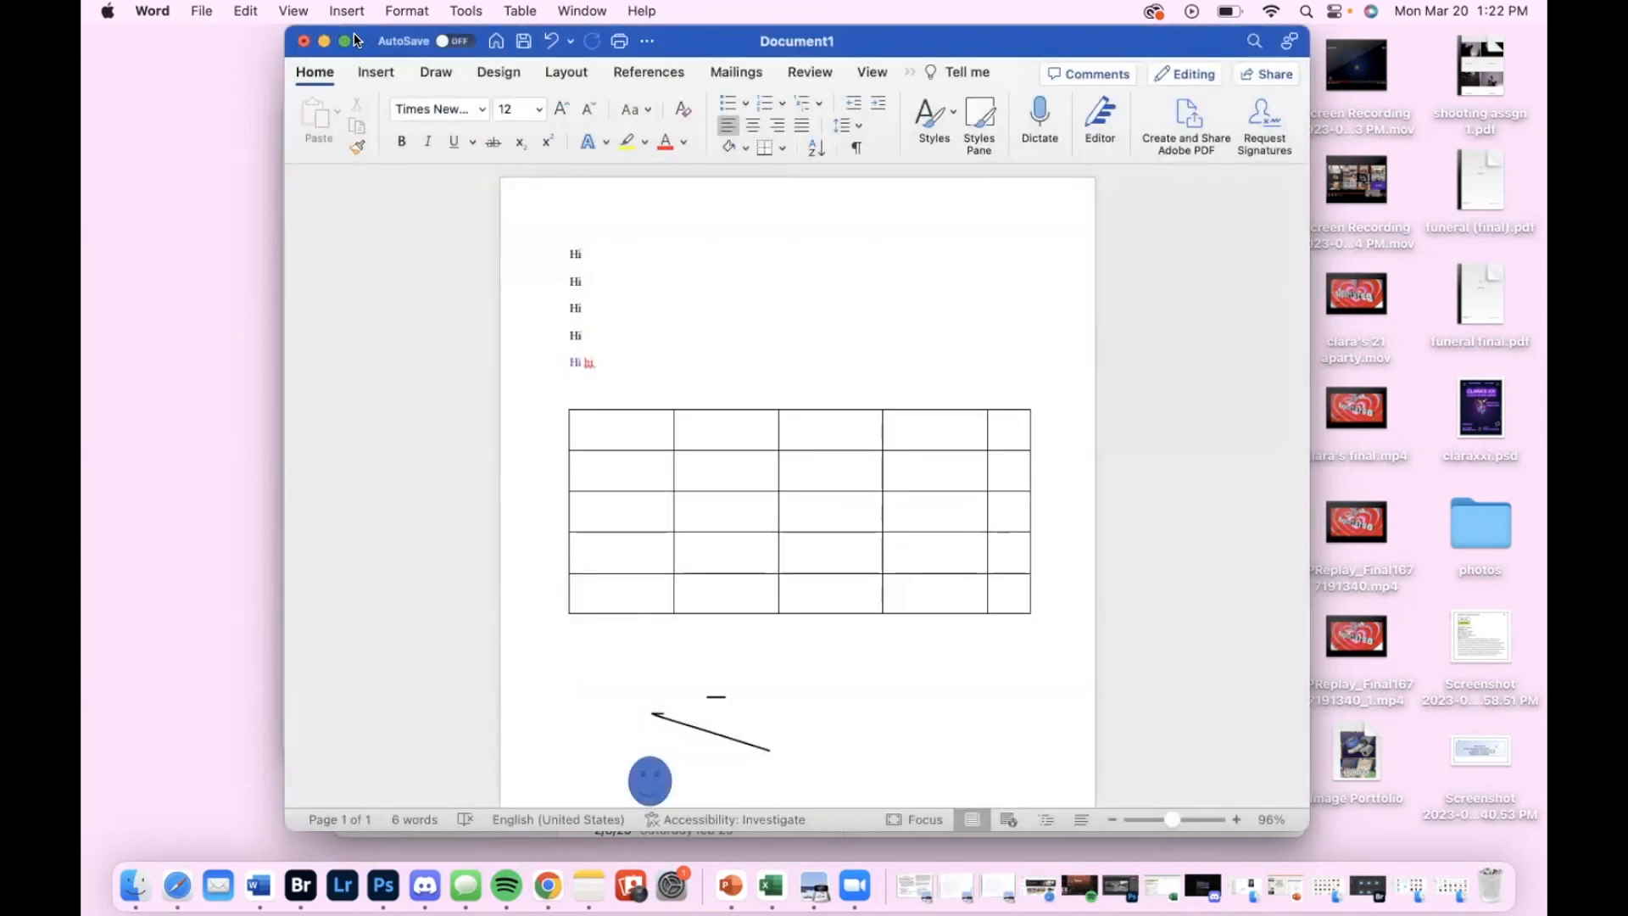
Widen the document window slightly and save the document to the Desktop as "Hi" in Word Document (.docx) format
{"action": "left_click_drag", "start_coordinate": [292, 30], "coordinate": [250, 29]}
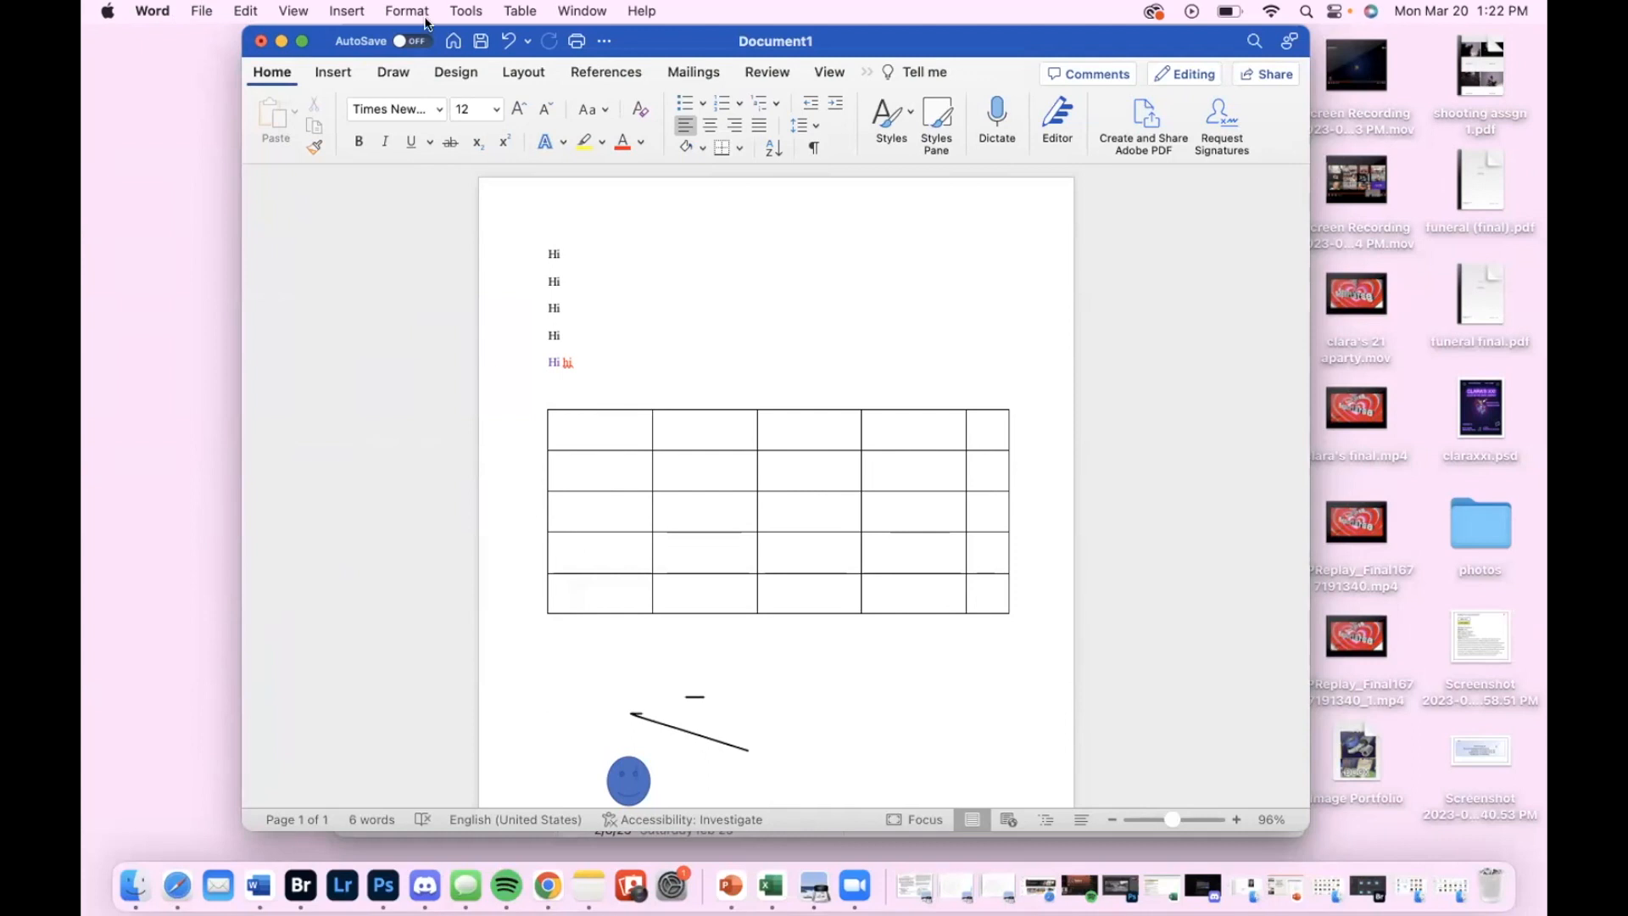
{"action": "left_click", "coordinate": [202, 12]}
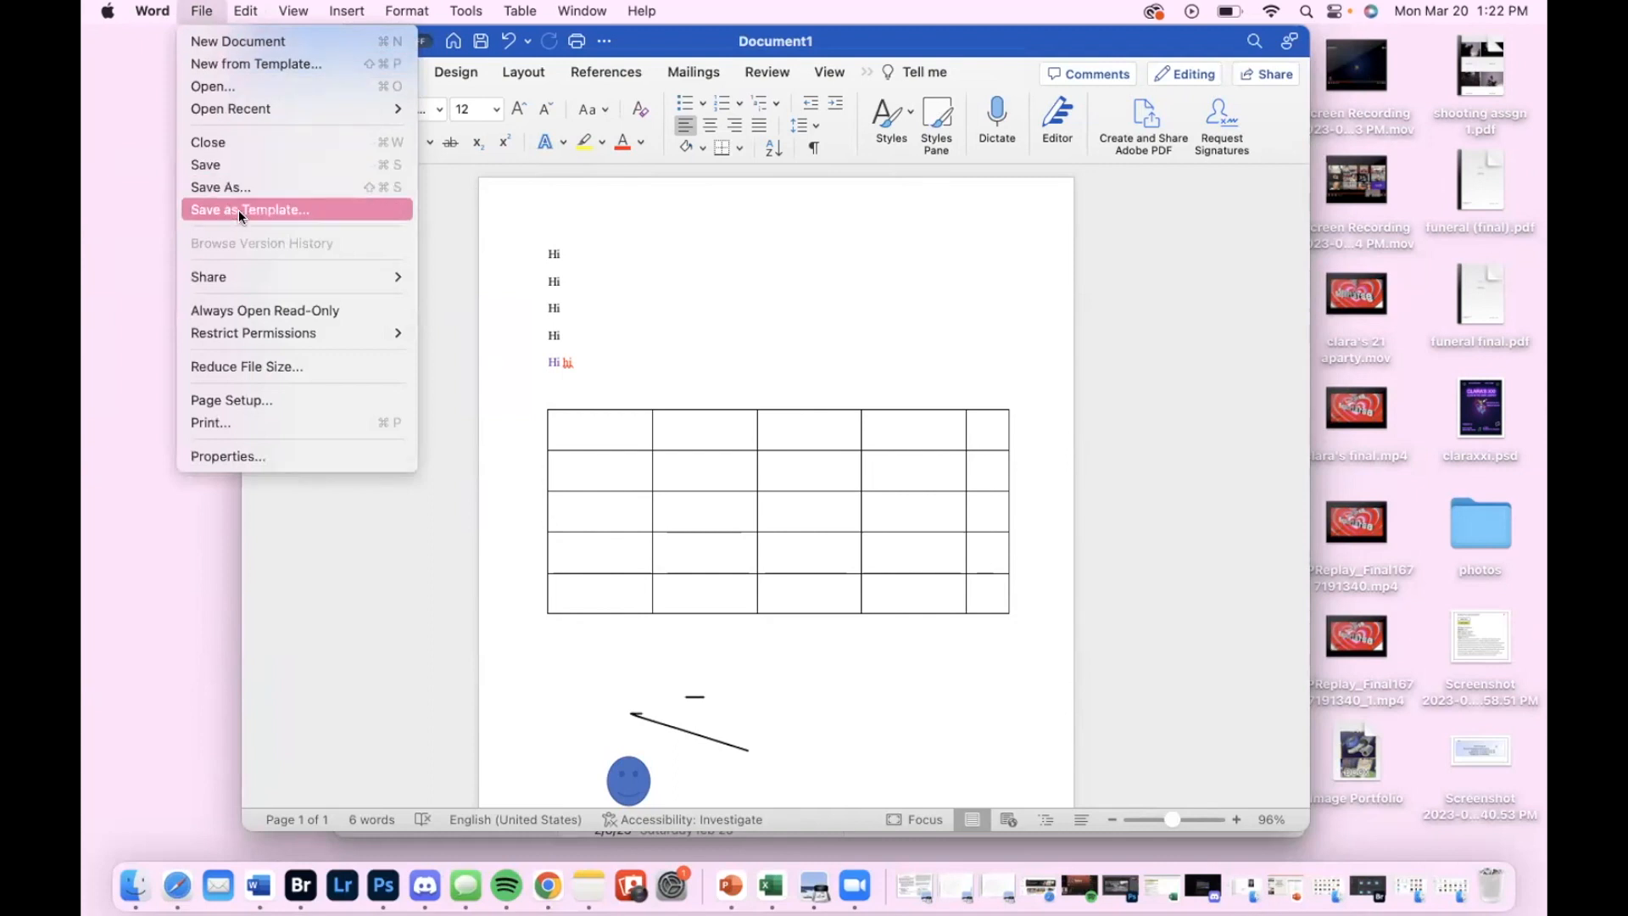
{"action": "left_click", "coordinate": [295, 189]}
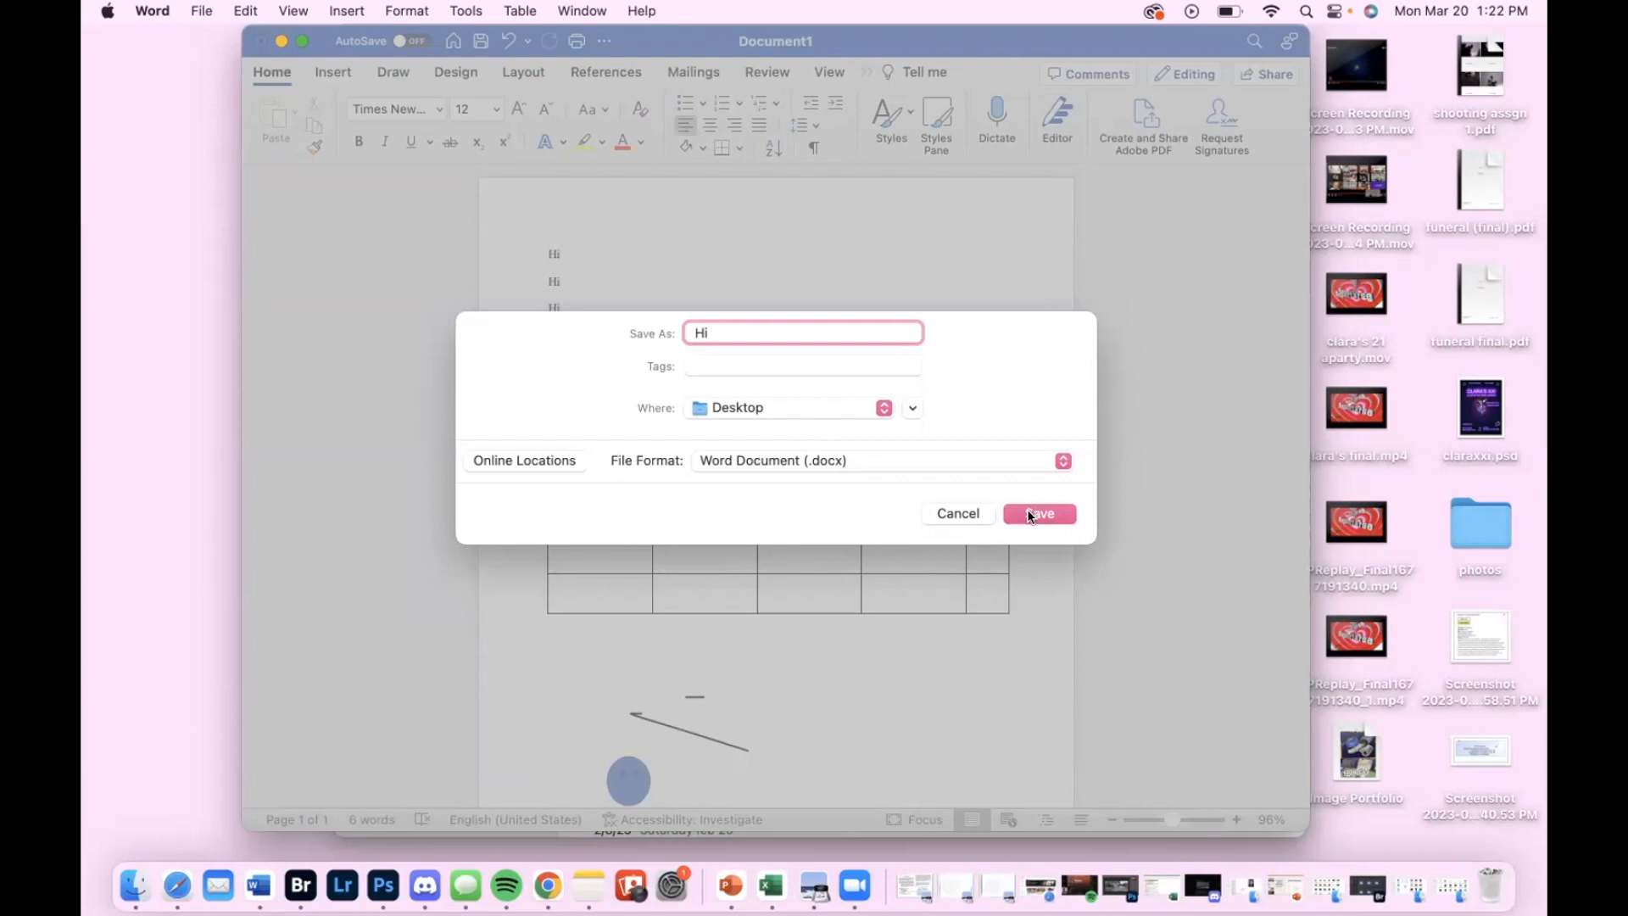
{"action": "left_click", "coordinate": [975, 455]}
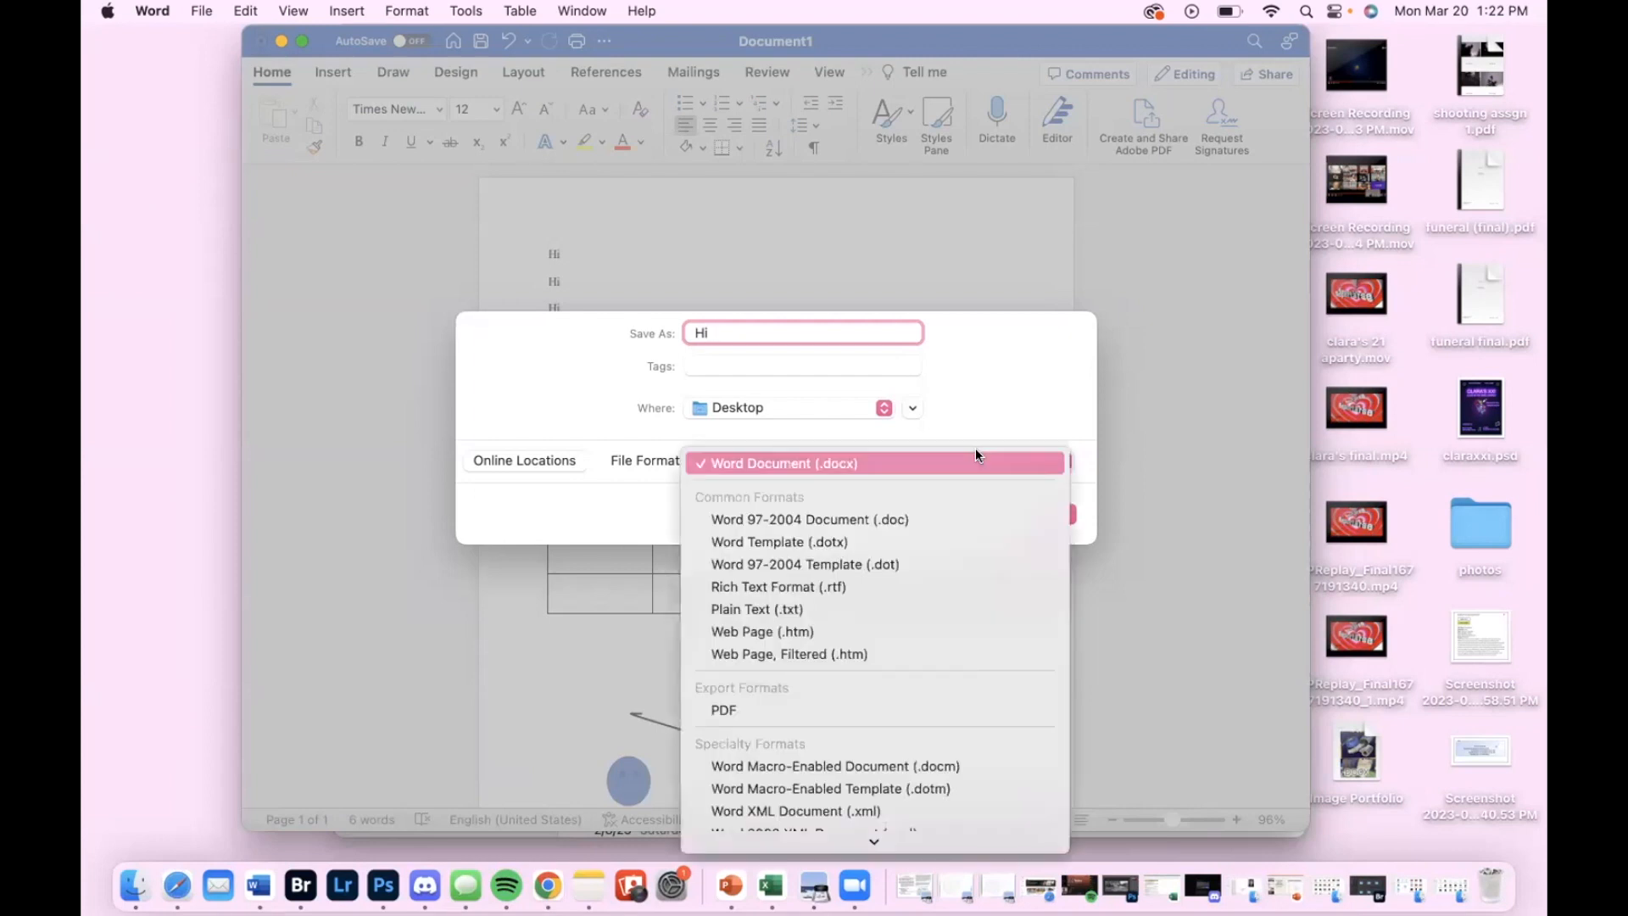
{"action": "left_click", "coordinate": [975, 458]}
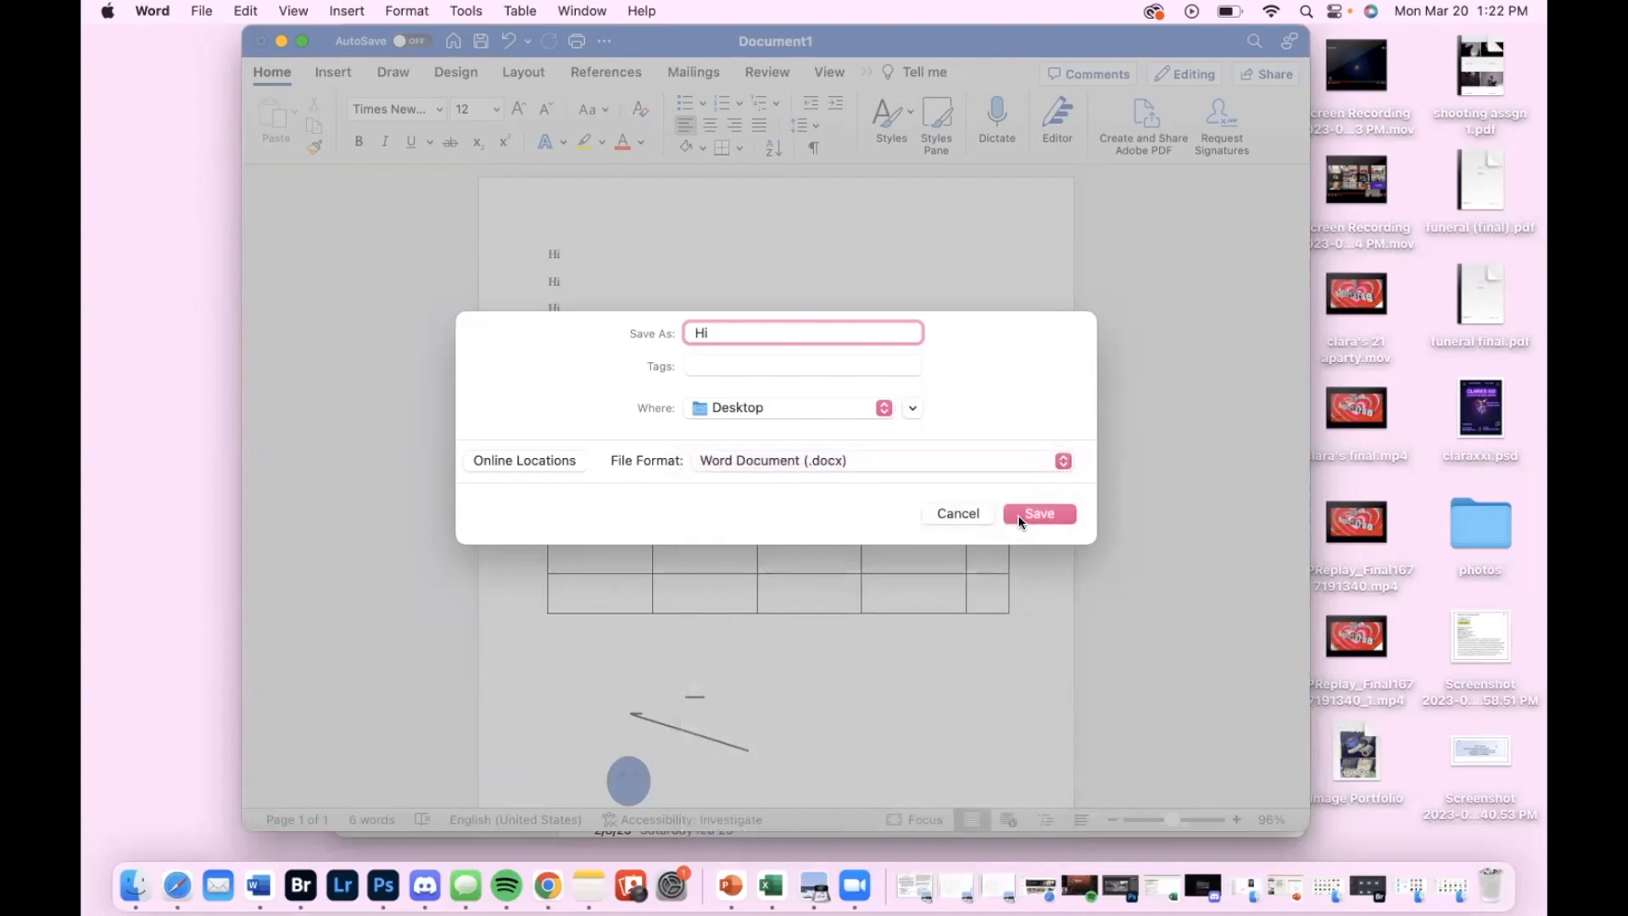
{"action": "left_click", "coordinate": [919, 471]}
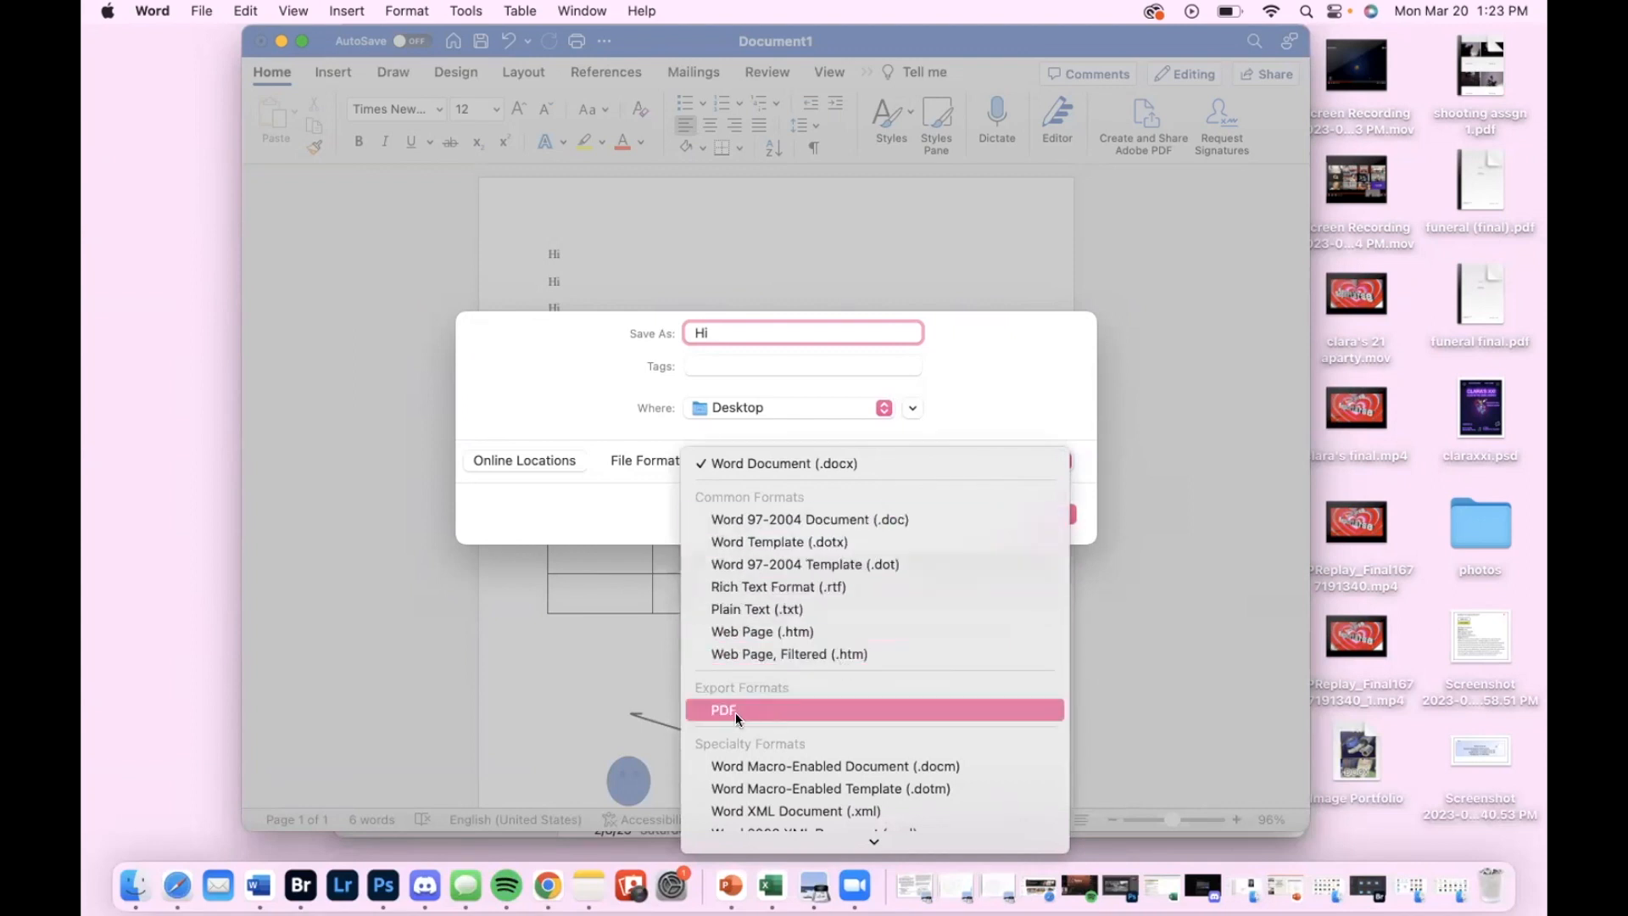
{"action": "scroll", "coordinate": [836, 695], "scroll_direction": "down", "scroll_amount": 2}
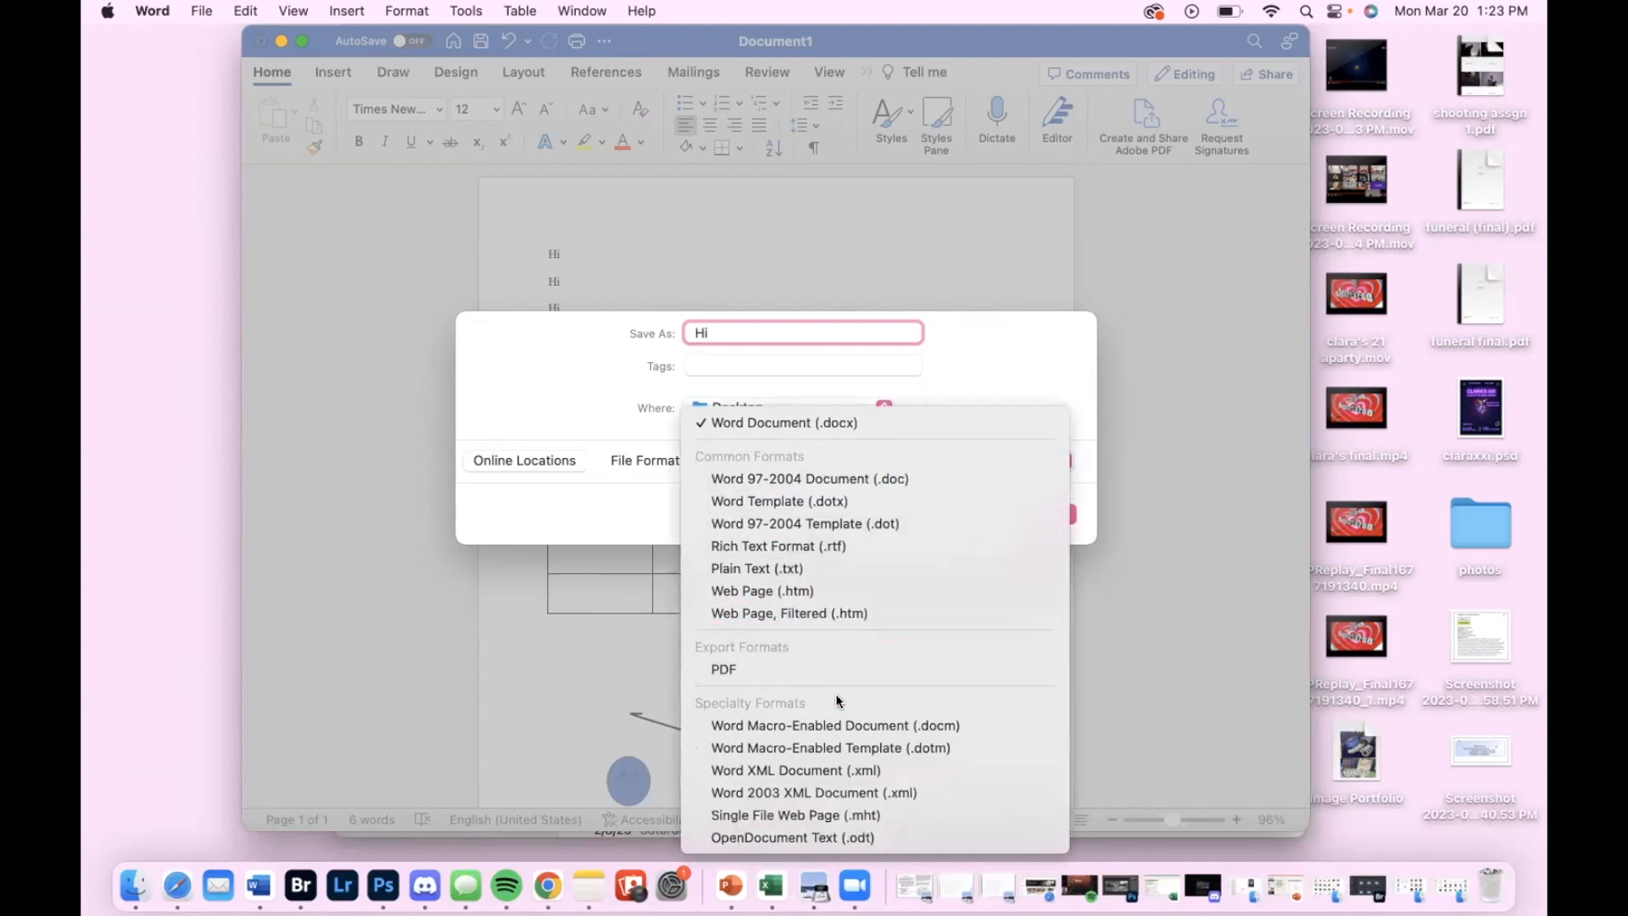
{"action": "left_click", "coordinate": [876, 425]}
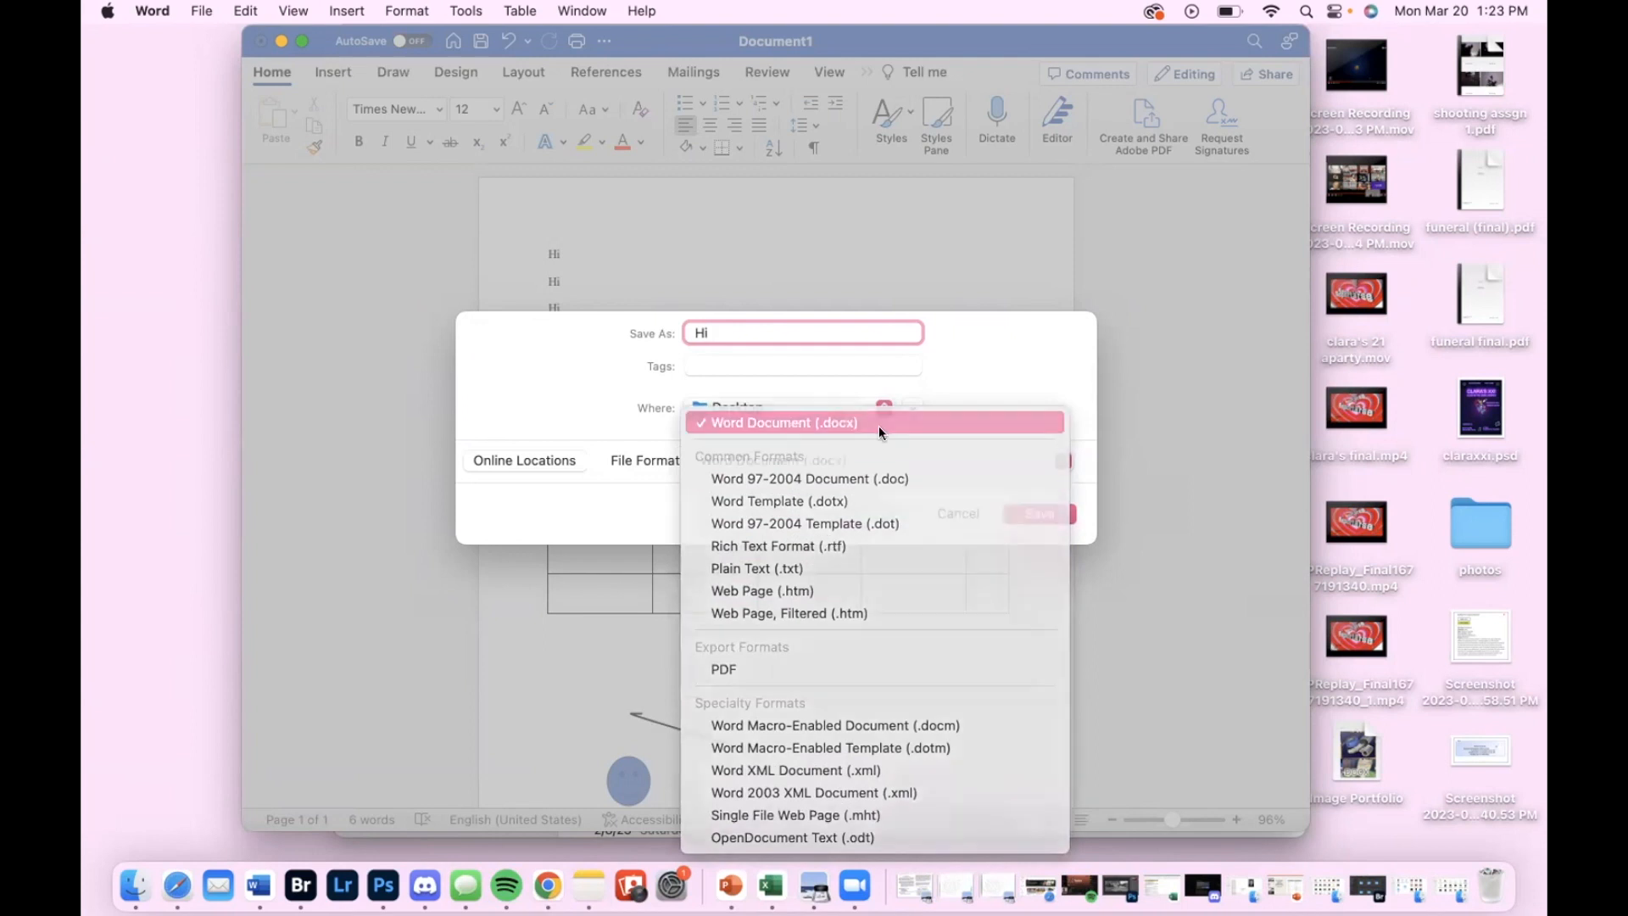
{"action": "left_click", "coordinate": [1040, 514]}
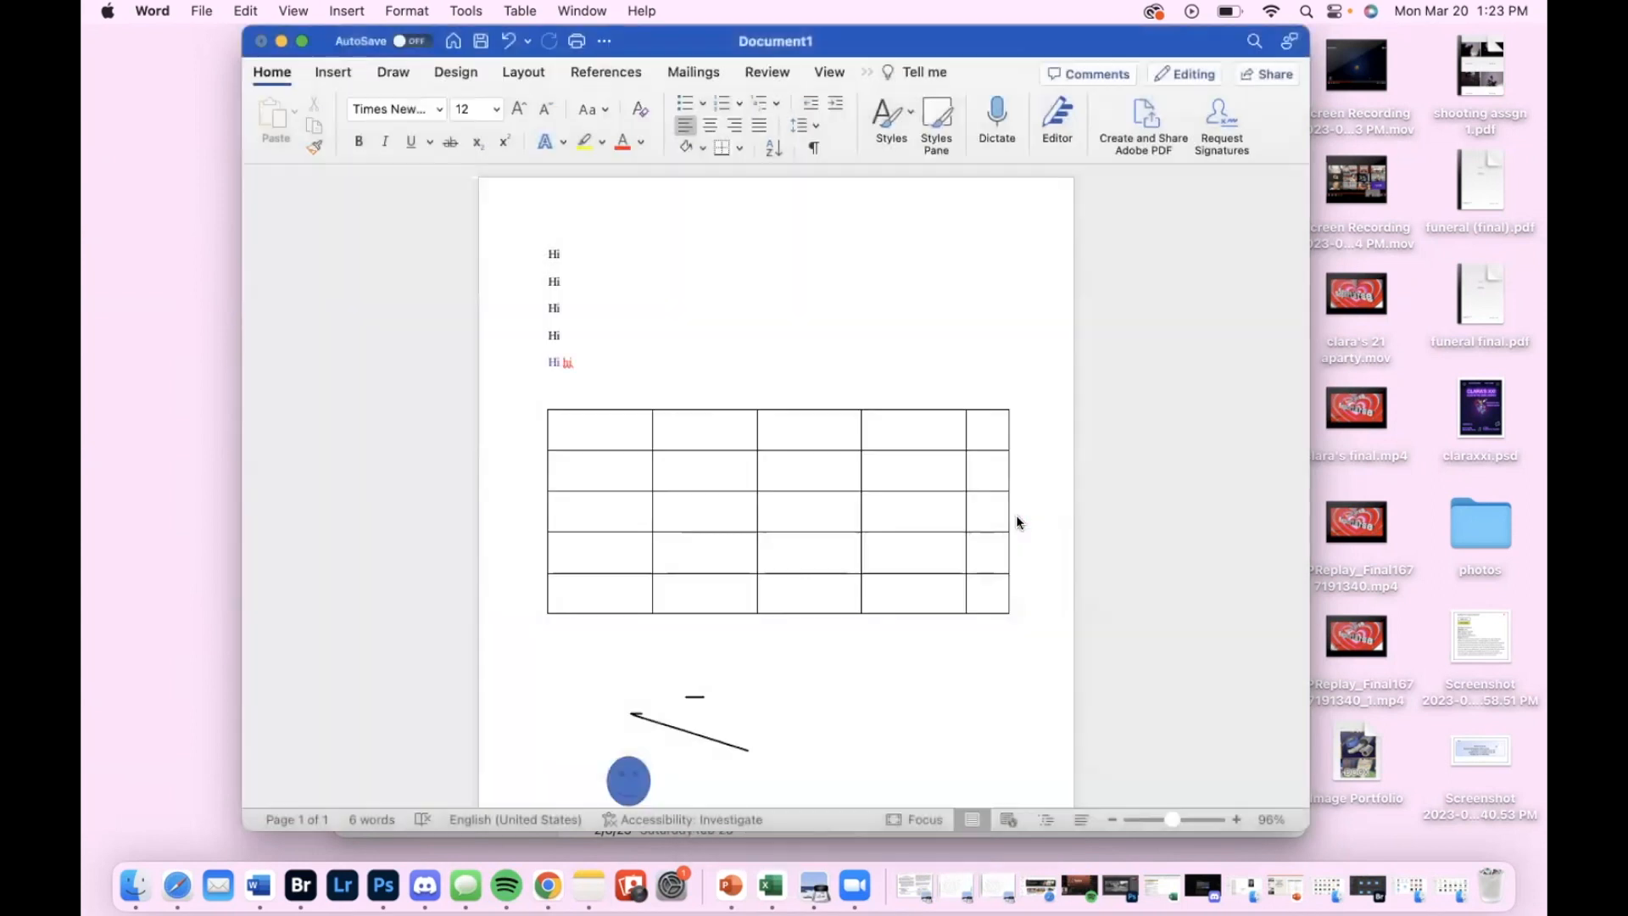
Add two lines reading "vjvbbb" and "bioobbk" below the table
{"action": "scroll", "coordinate": [658, 449], "scroll_direction": "down", "scroll_amount": 5}
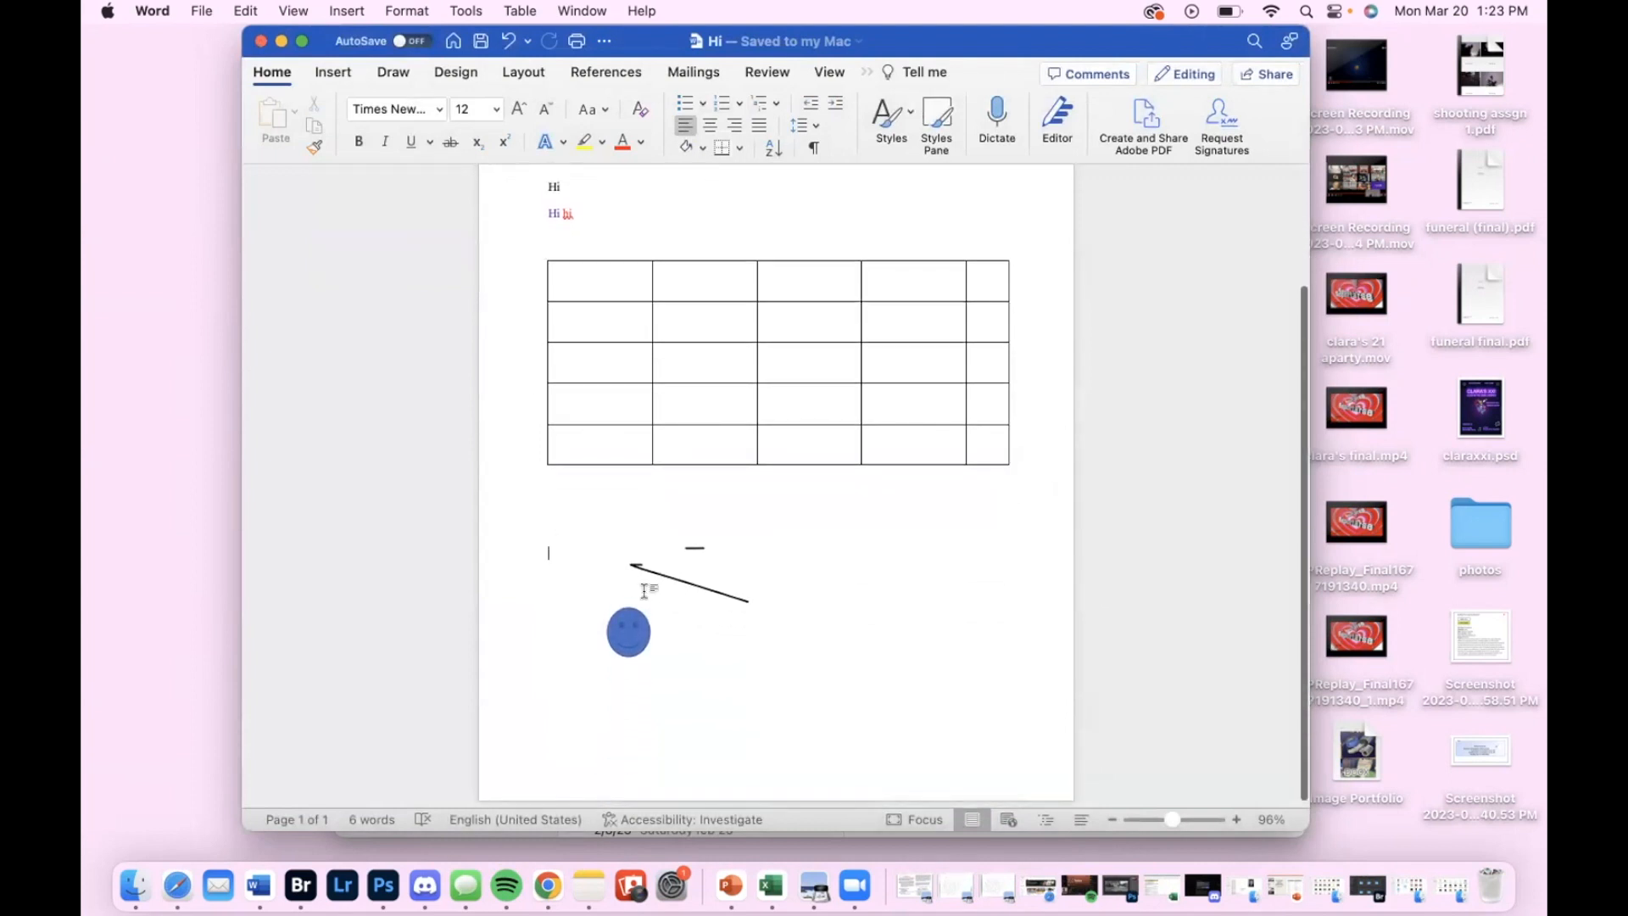
{"action": "type", "text": "vjvbbb"}
{"action": "key", "text": "Return"}
{"action": "type", "text": "bioobbk"}
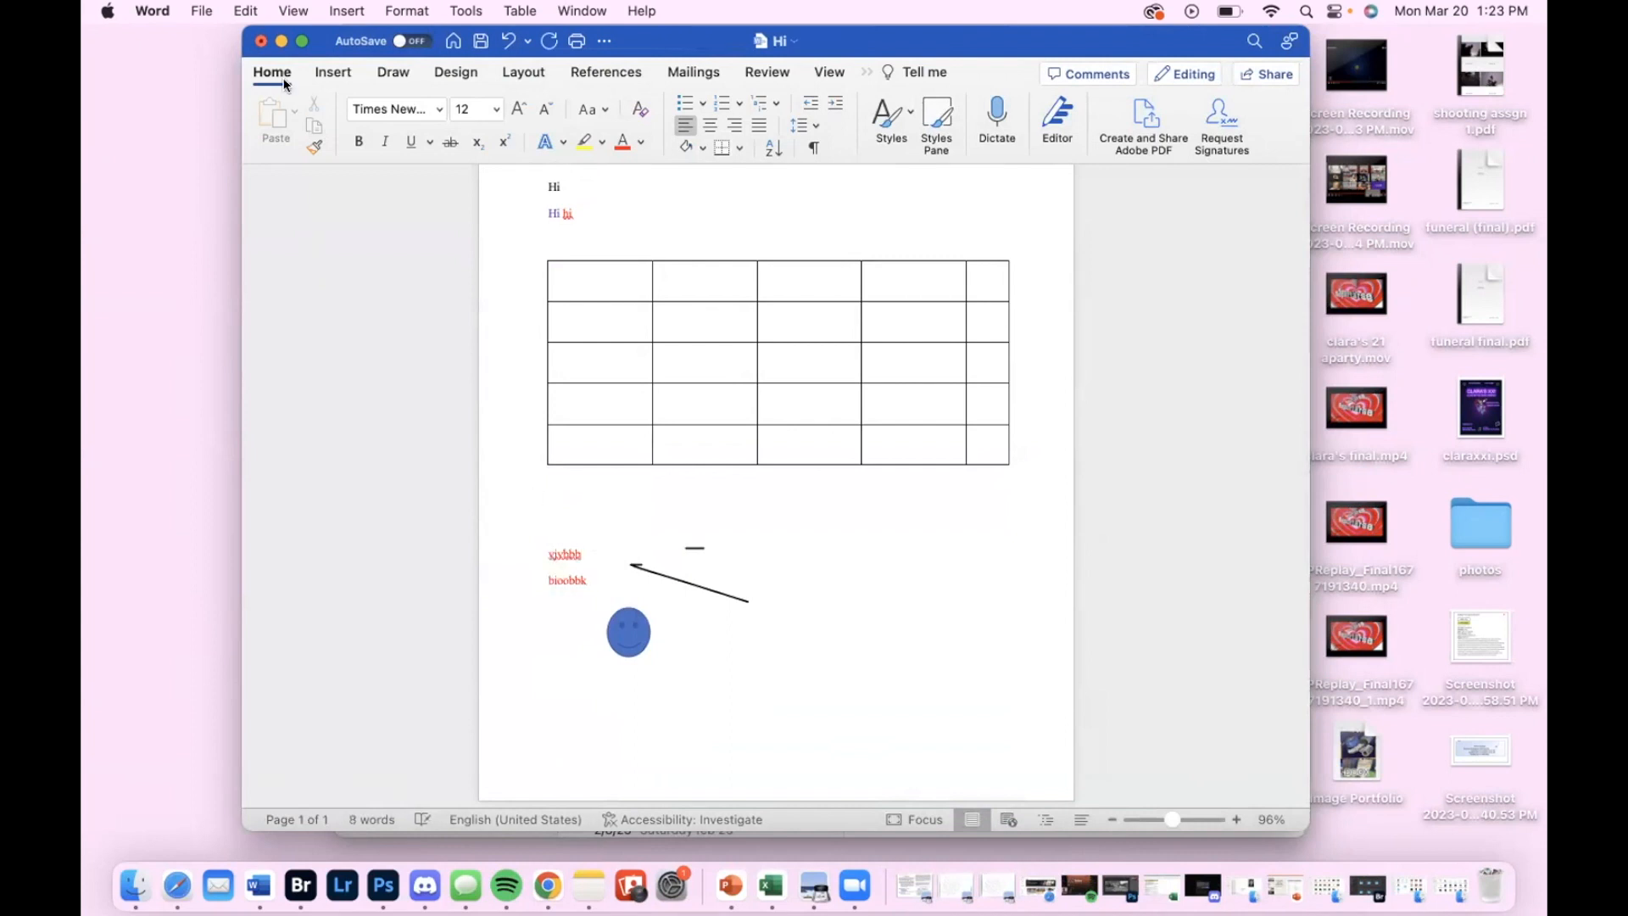
Save the newly added lines to the existing file
{"action": "left_click", "coordinate": [200, 10]}
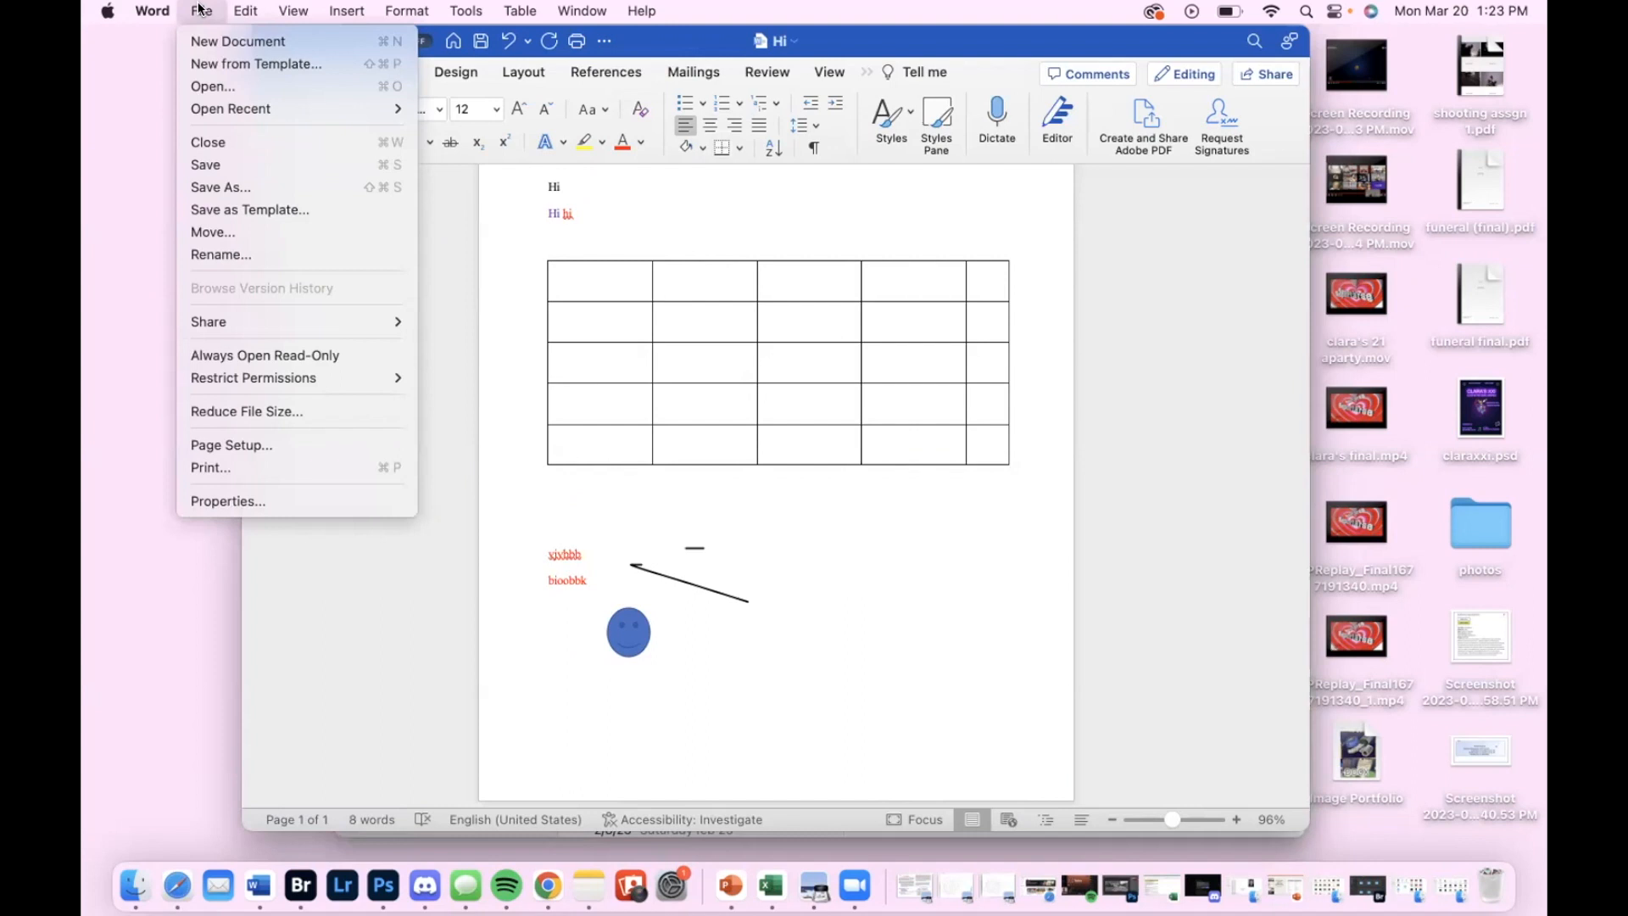
{"action": "left_click", "coordinate": [200, 10]}
{"action": "left_click", "coordinate": [201, 11]}
{"action": "left_click", "coordinate": [527, 507]}
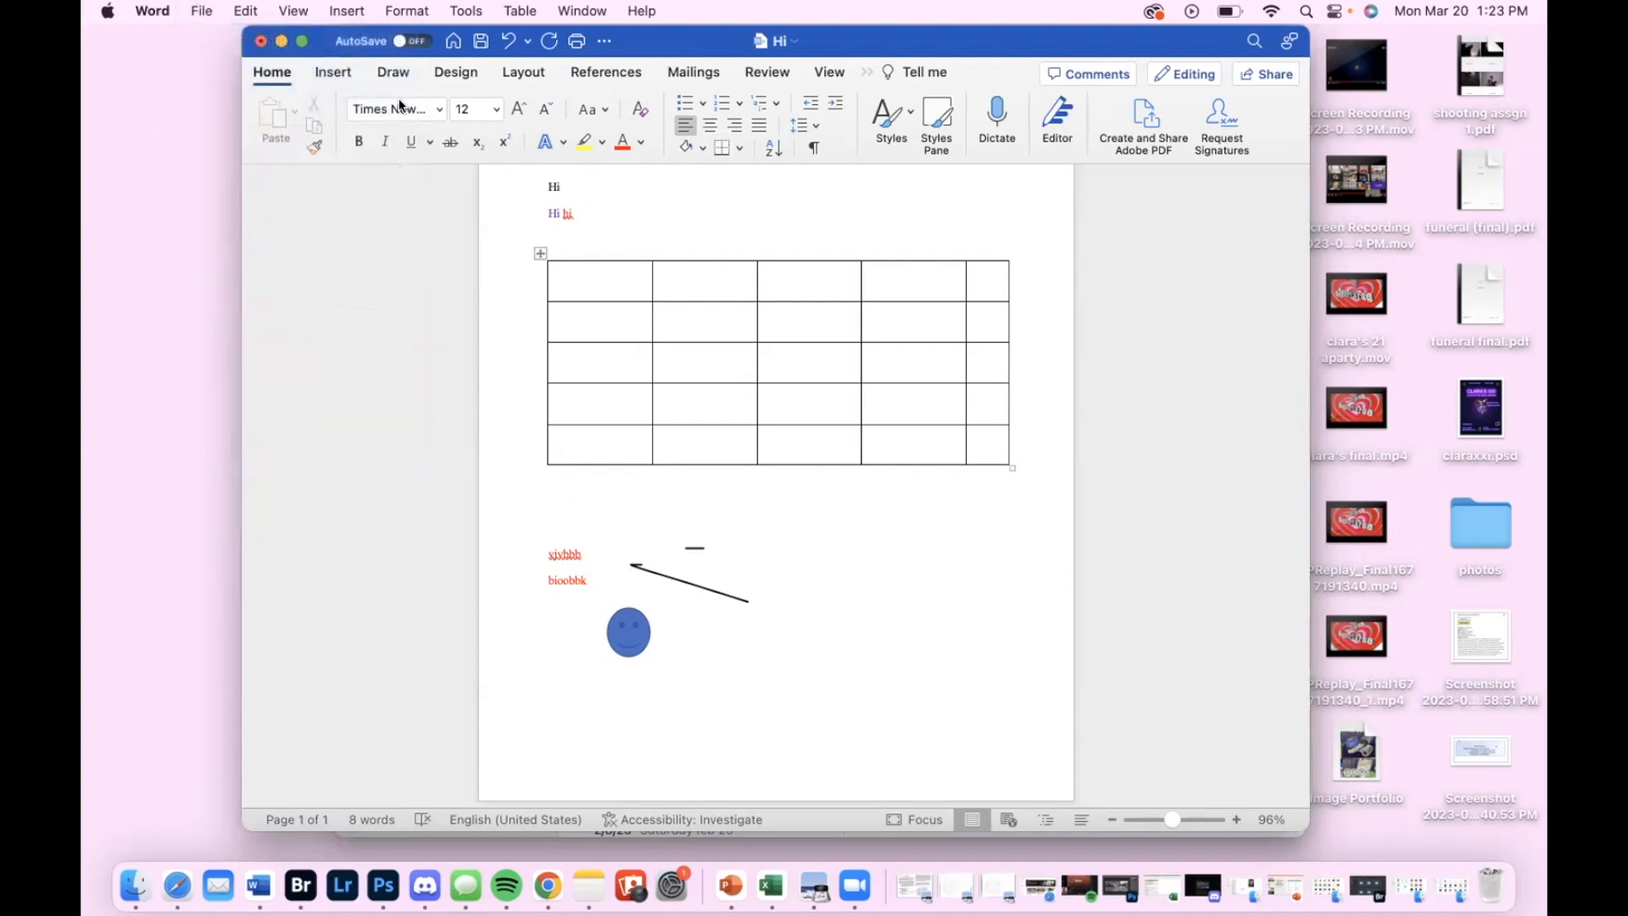
{"action": "left_click", "coordinate": [206, 10]}
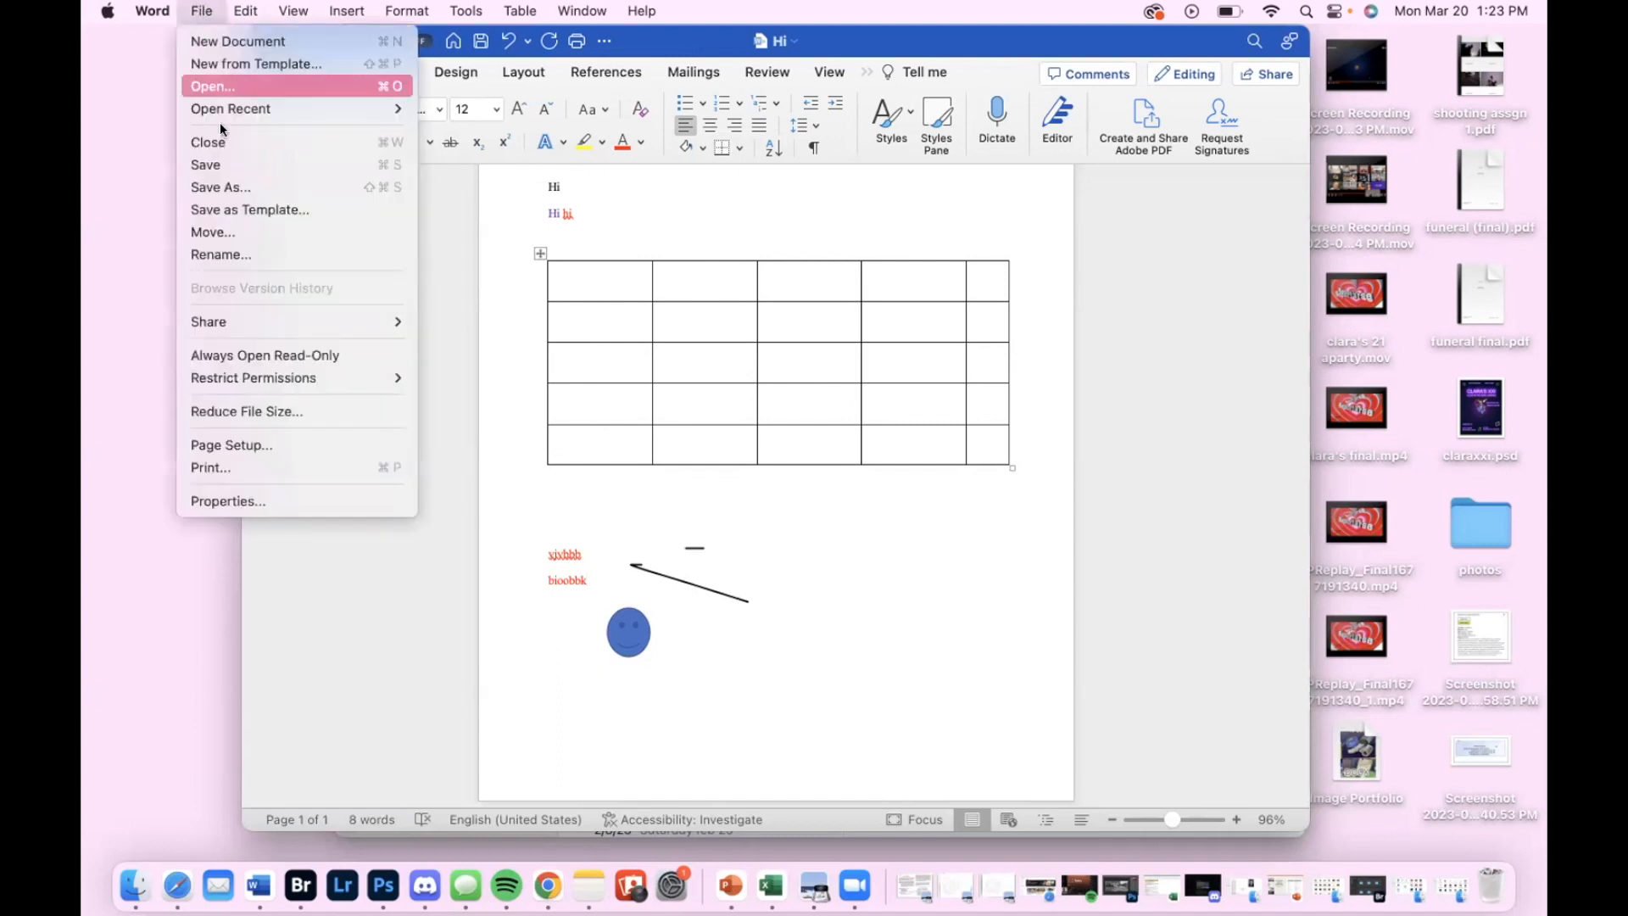
{"action": "left_click", "coordinate": [217, 166]}
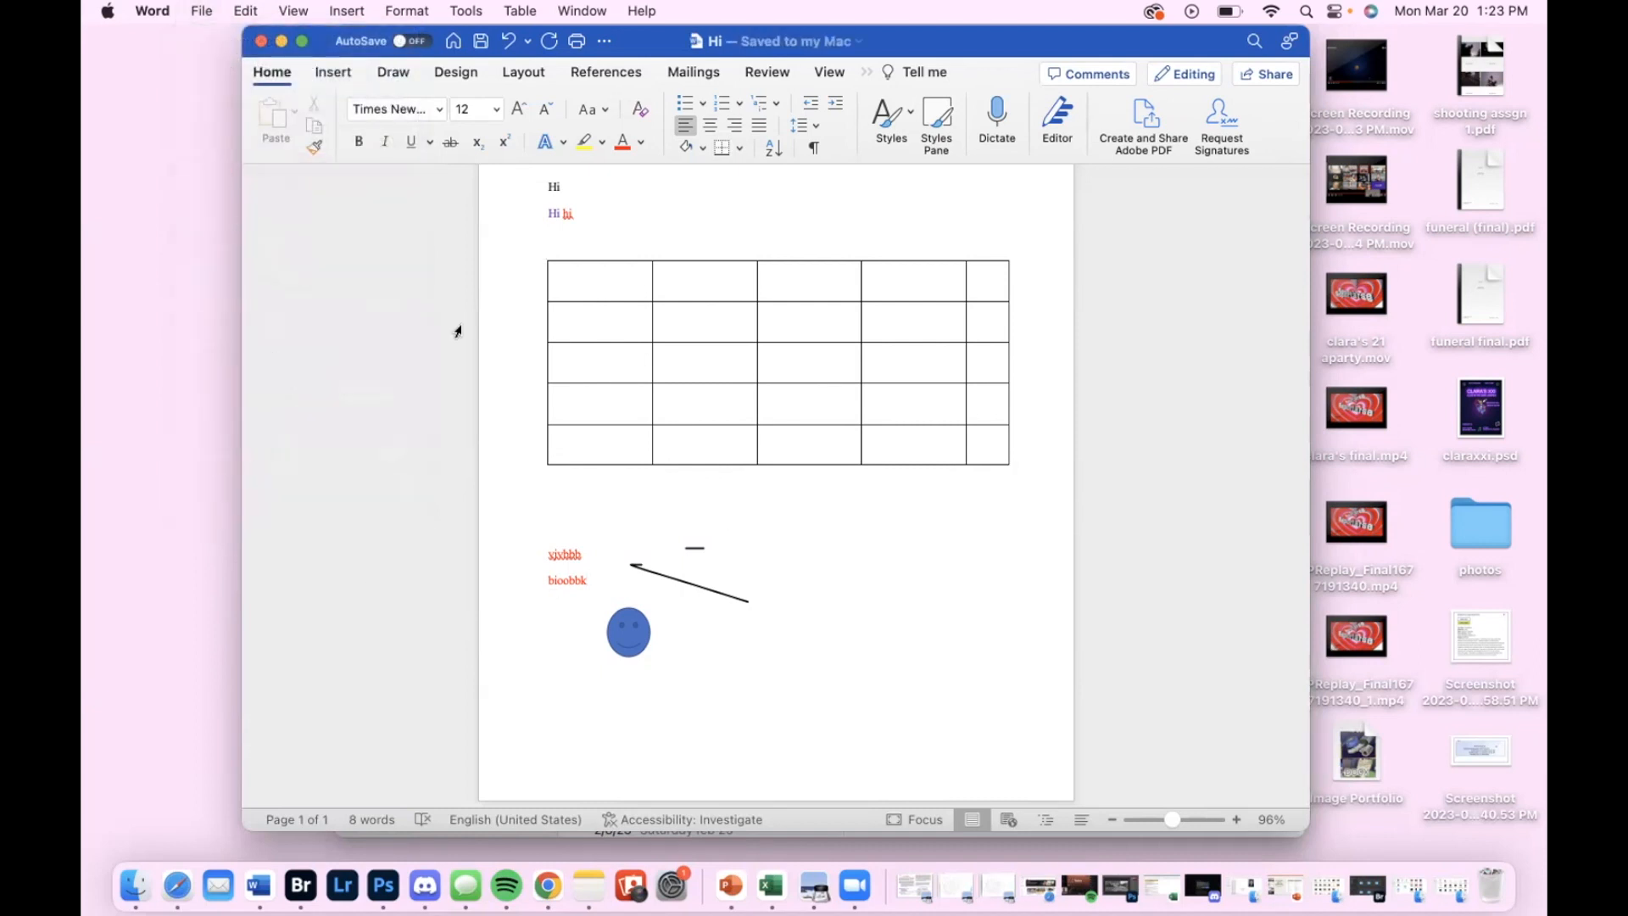
Start a new comment on the last text line and close the comments without posting anything
{"action": "scroll", "coordinate": [600, 423], "scroll_direction": "up", "scroll_amount": 1}
{"action": "scroll", "coordinate": [600, 424], "scroll_direction": "up", "scroll_amount": 3}
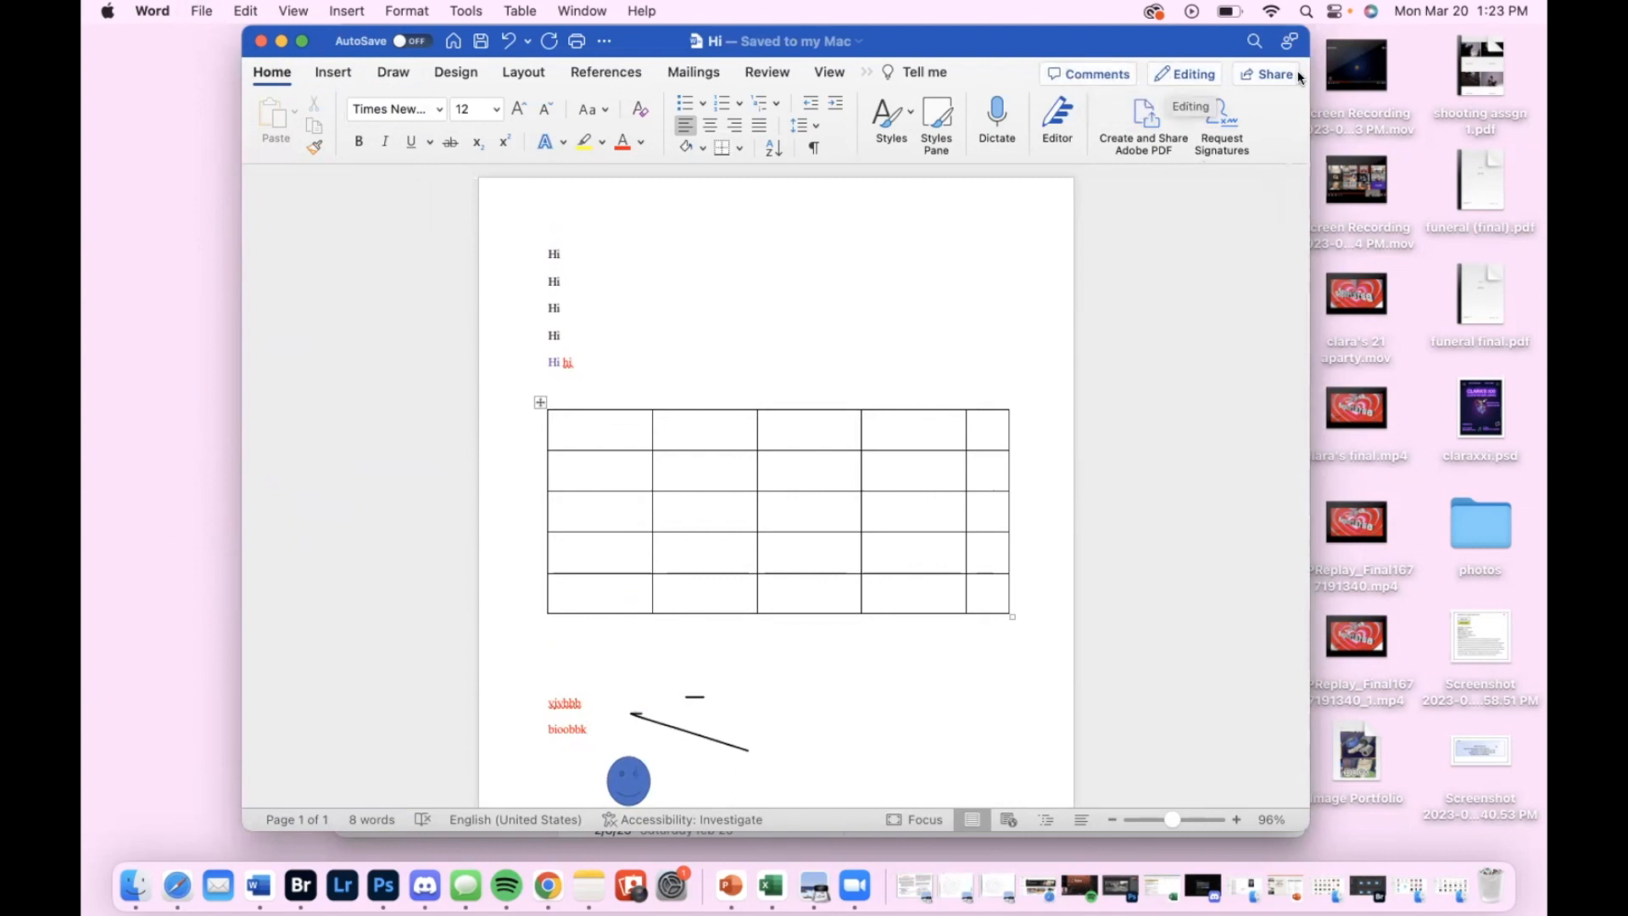
{"action": "left_click", "coordinate": [1066, 73]}
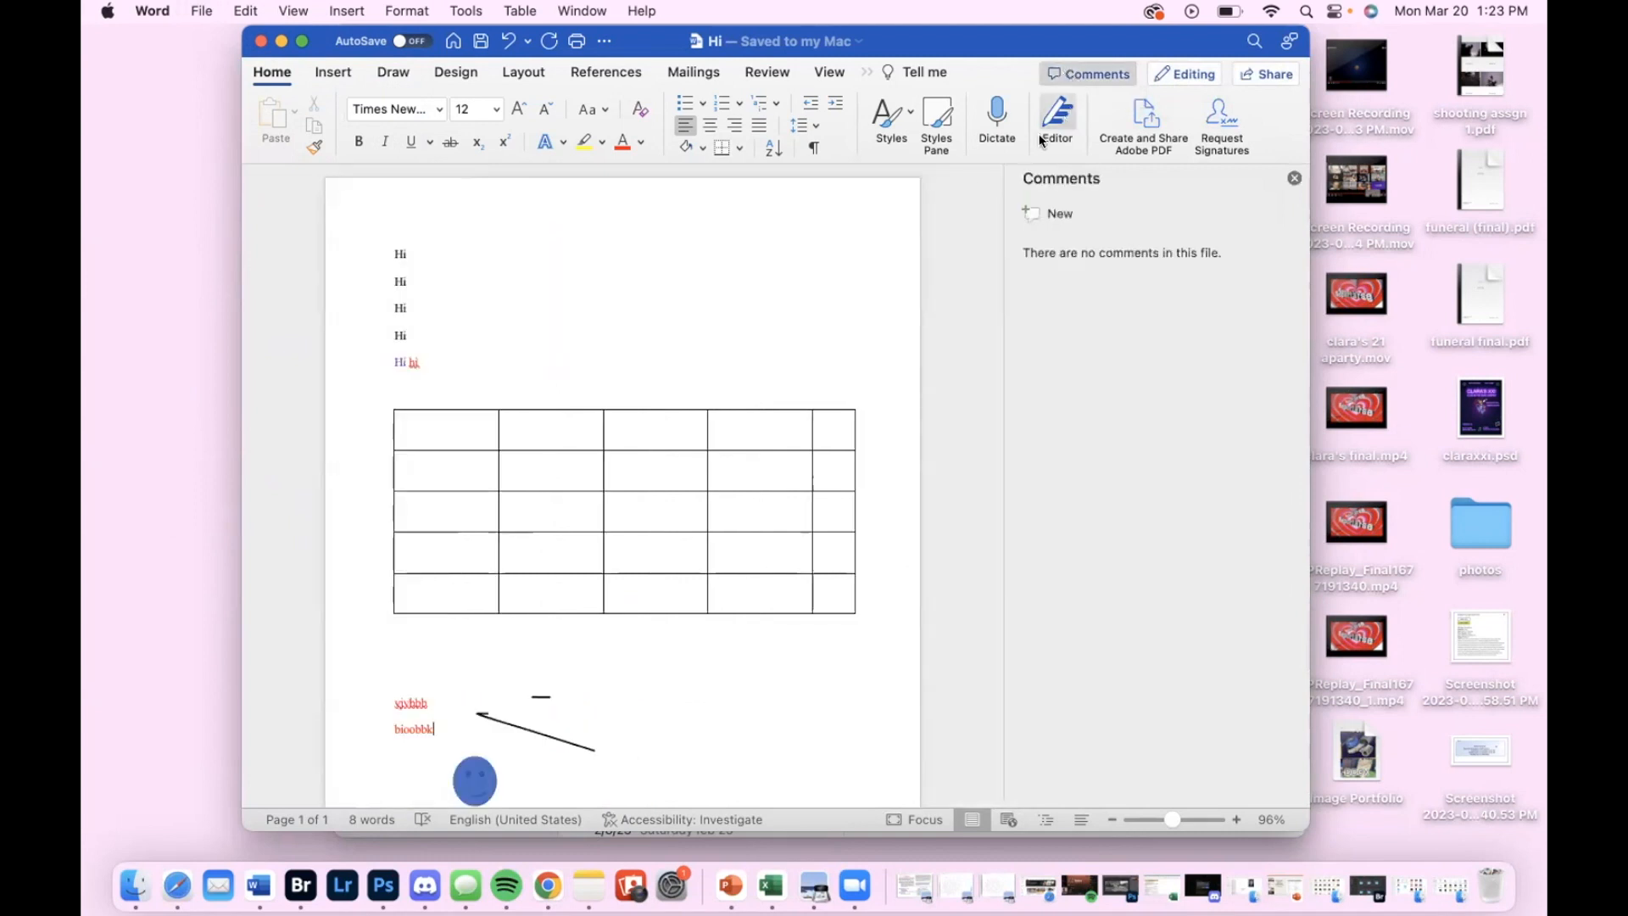
{"action": "left_click", "coordinate": [1035, 216]}
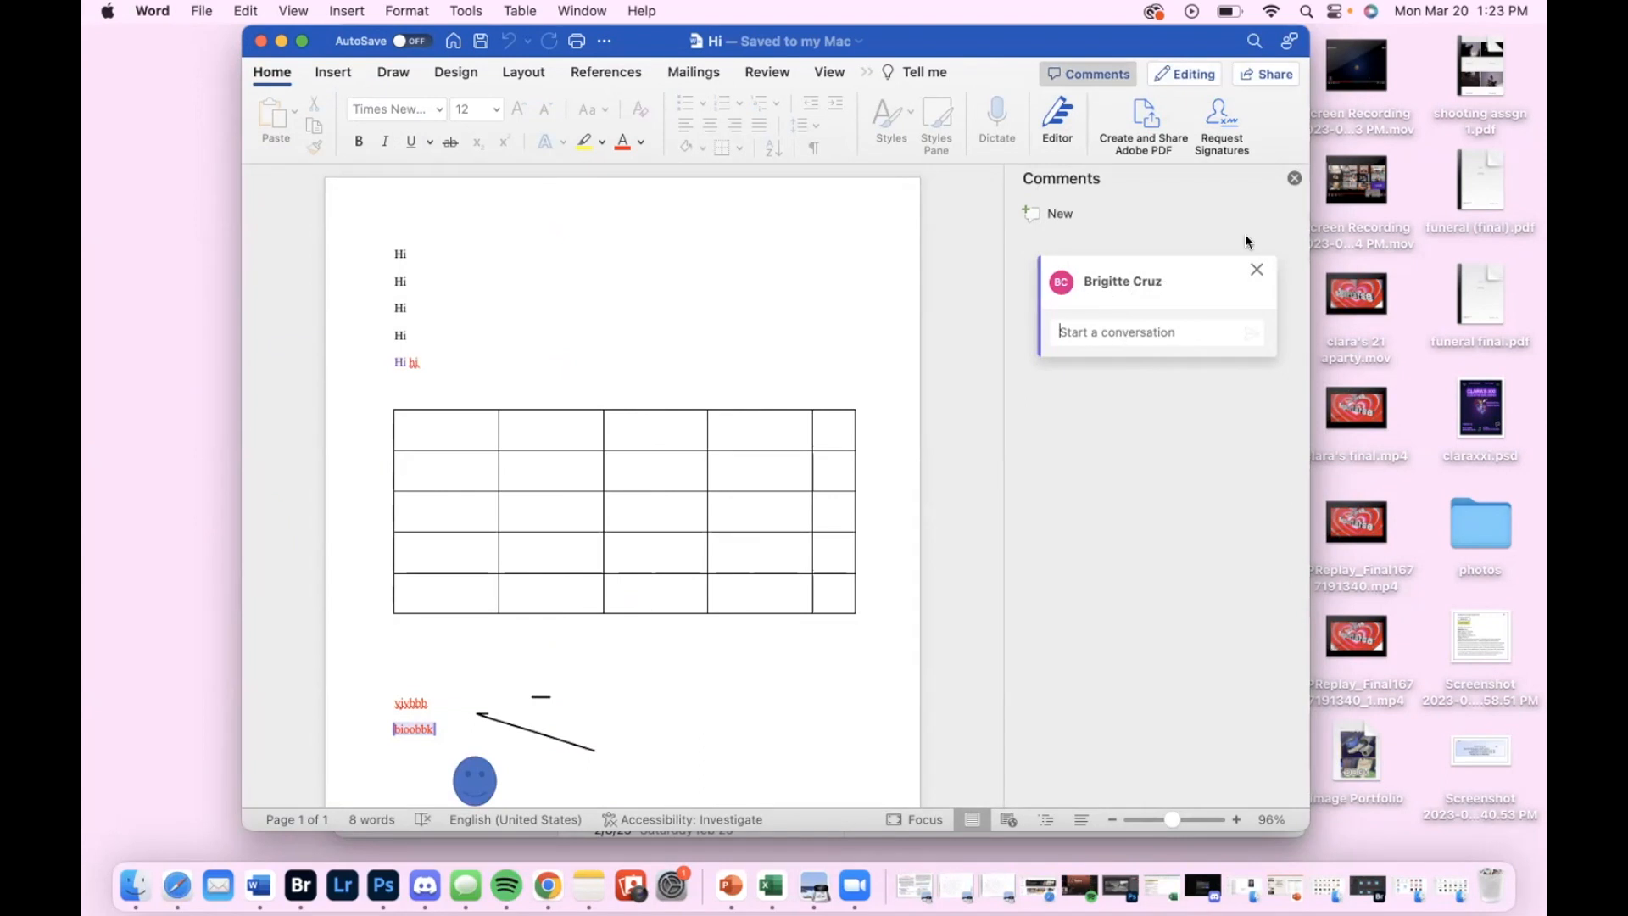
{"action": "left_click", "coordinate": [1293, 176]}
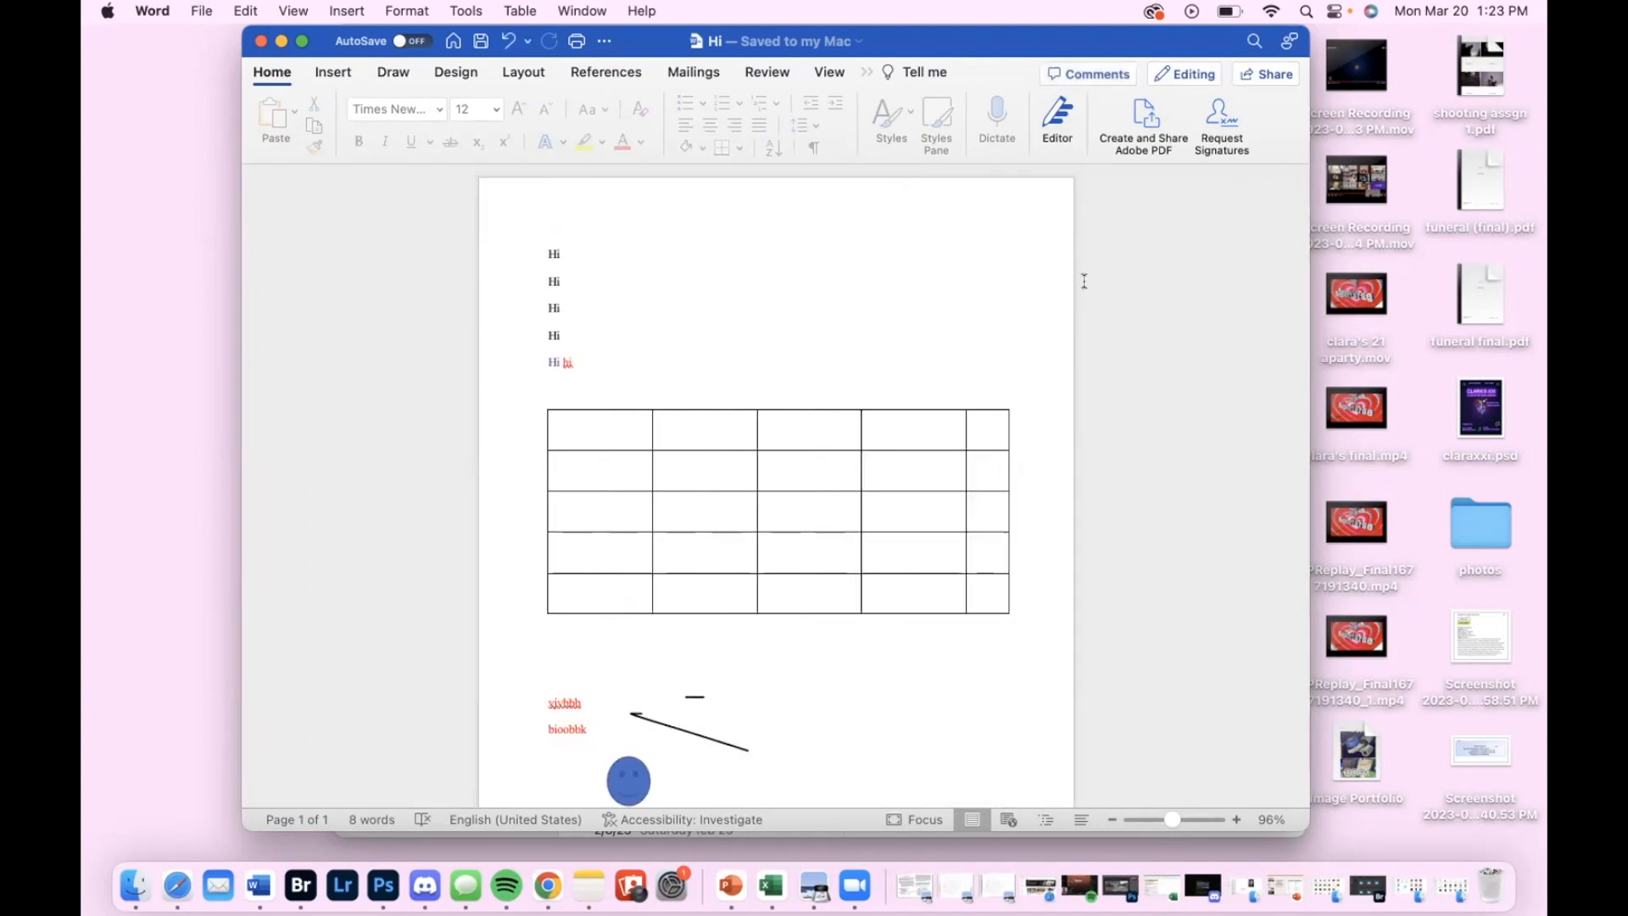
Look over the document's editing, reviewing and viewing modes and its sharing options, leaving both unchanged
{"action": "left_click", "coordinate": [1164, 71]}
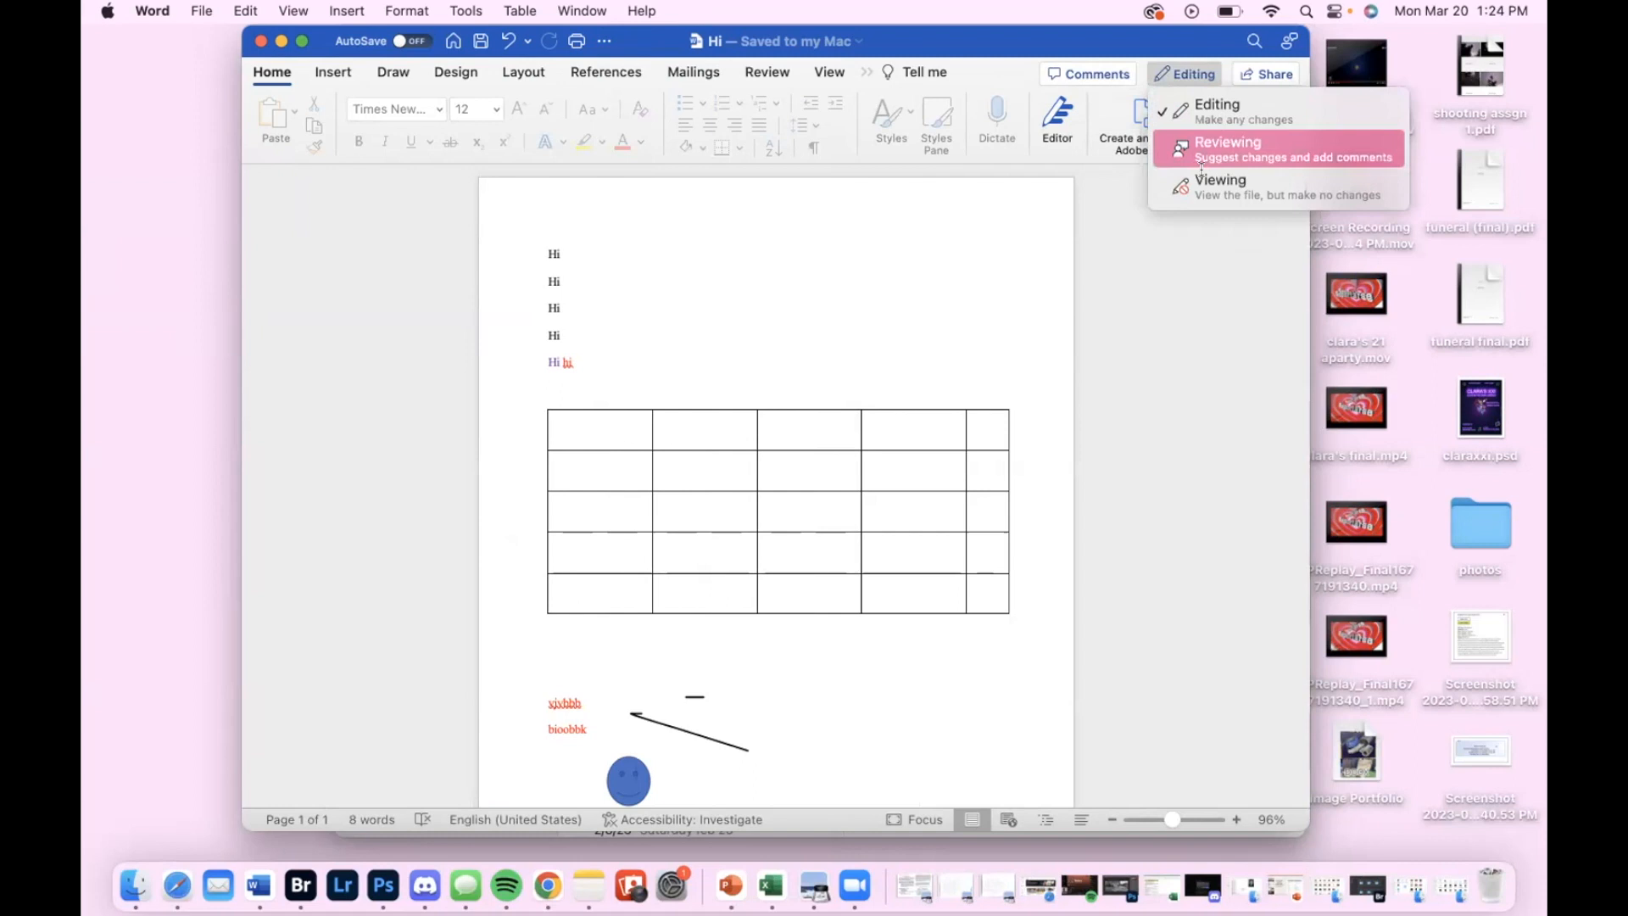
{"action": "left_click", "coordinate": [1180, 234]}
{"action": "left_click", "coordinate": [1260, 79]}
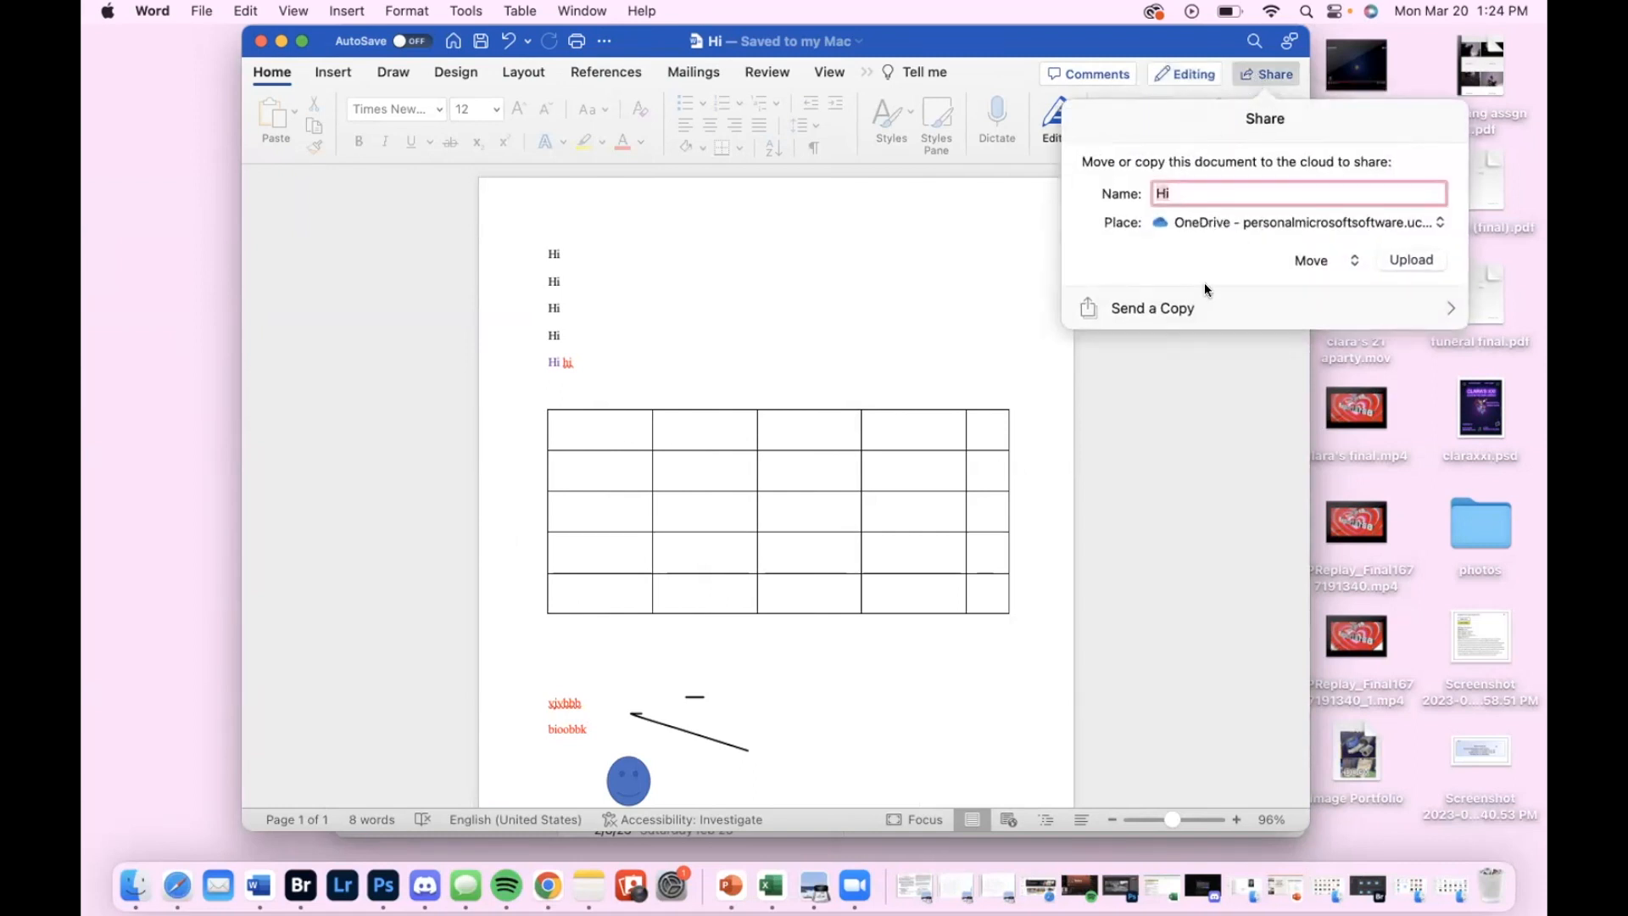
{"action": "left_click", "coordinate": [1150, 353]}
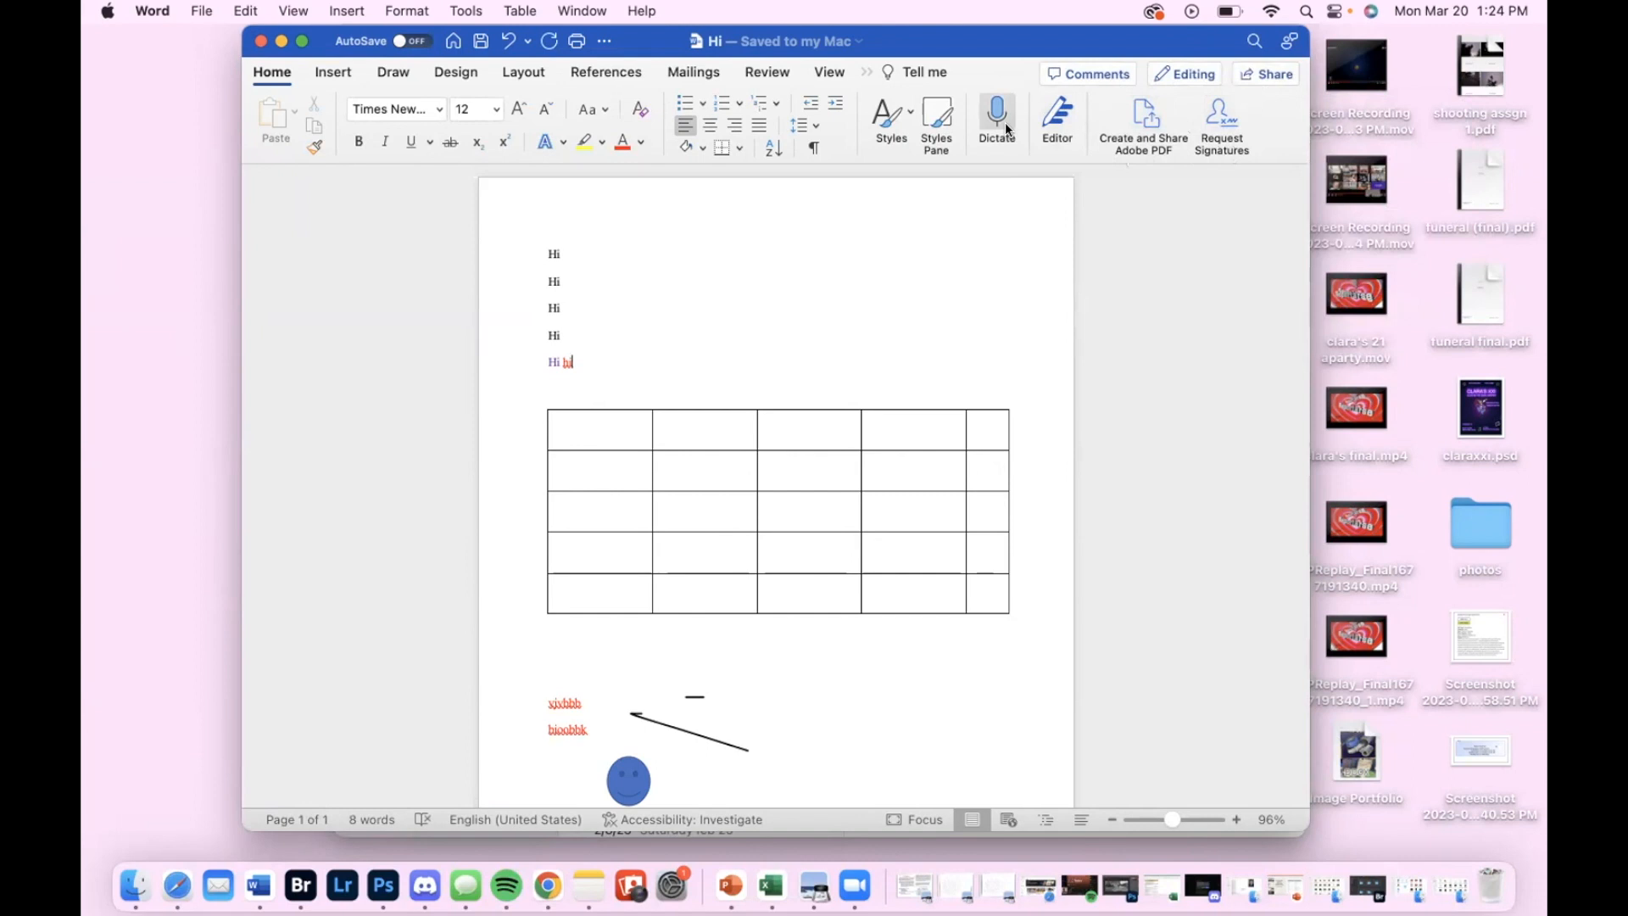
Add a new line below "Hi hi" and dictate the word "hello" into it, allowing microphone access, and end dictation
{"action": "scroll", "coordinate": [722, 367], "scroll_direction": "down", "scroll_amount": 3}
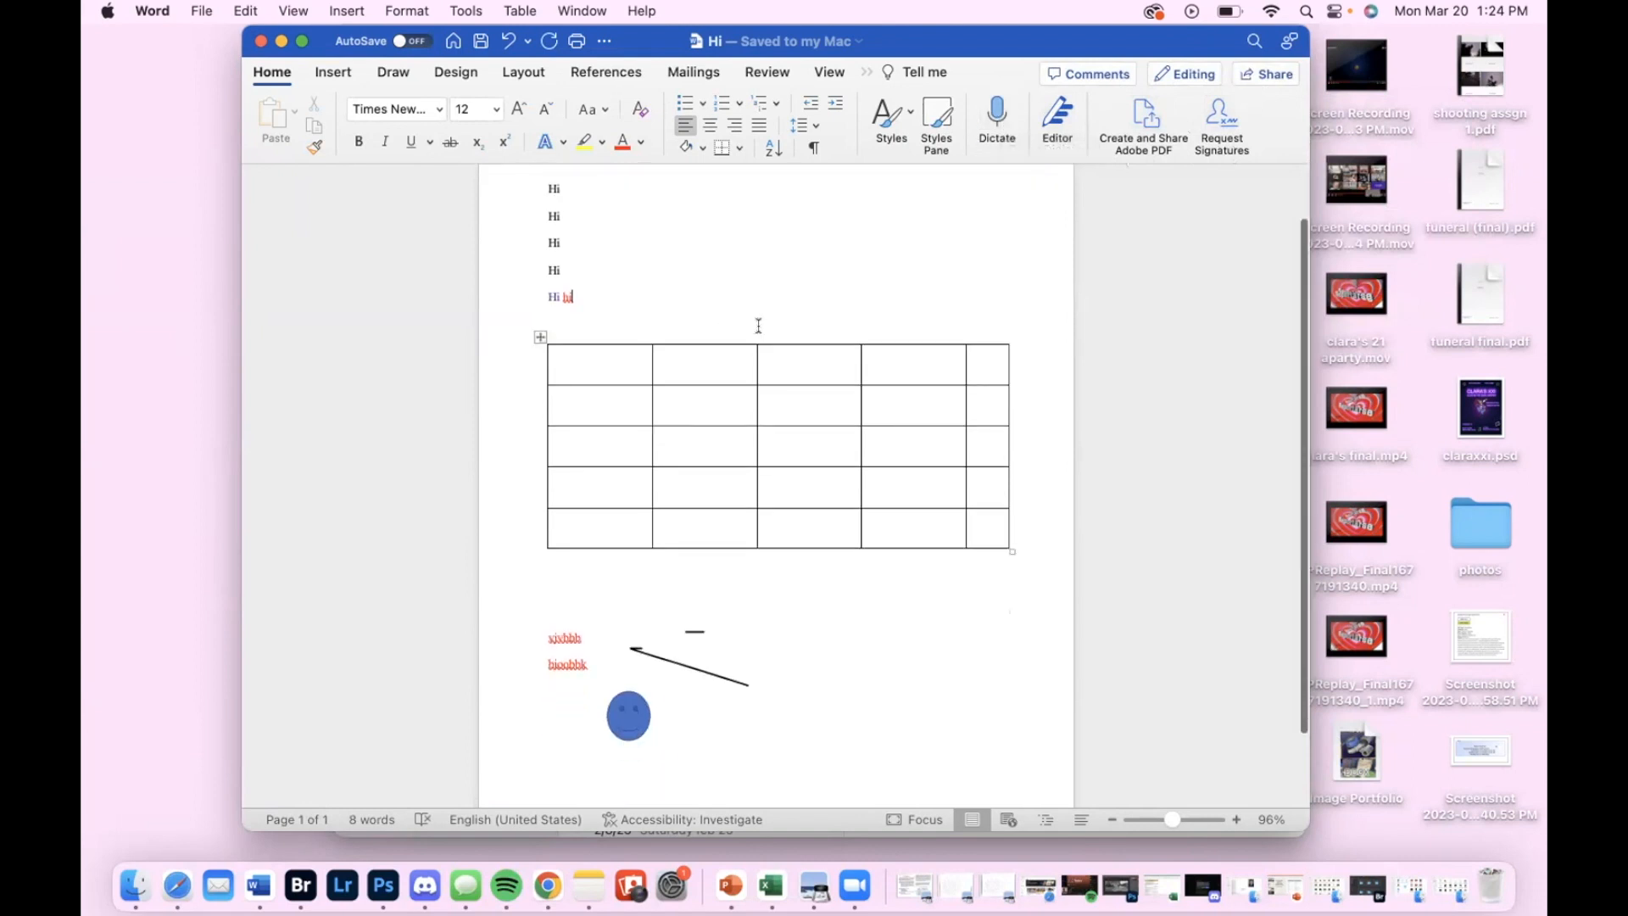
{"action": "key", "text": "Return"}
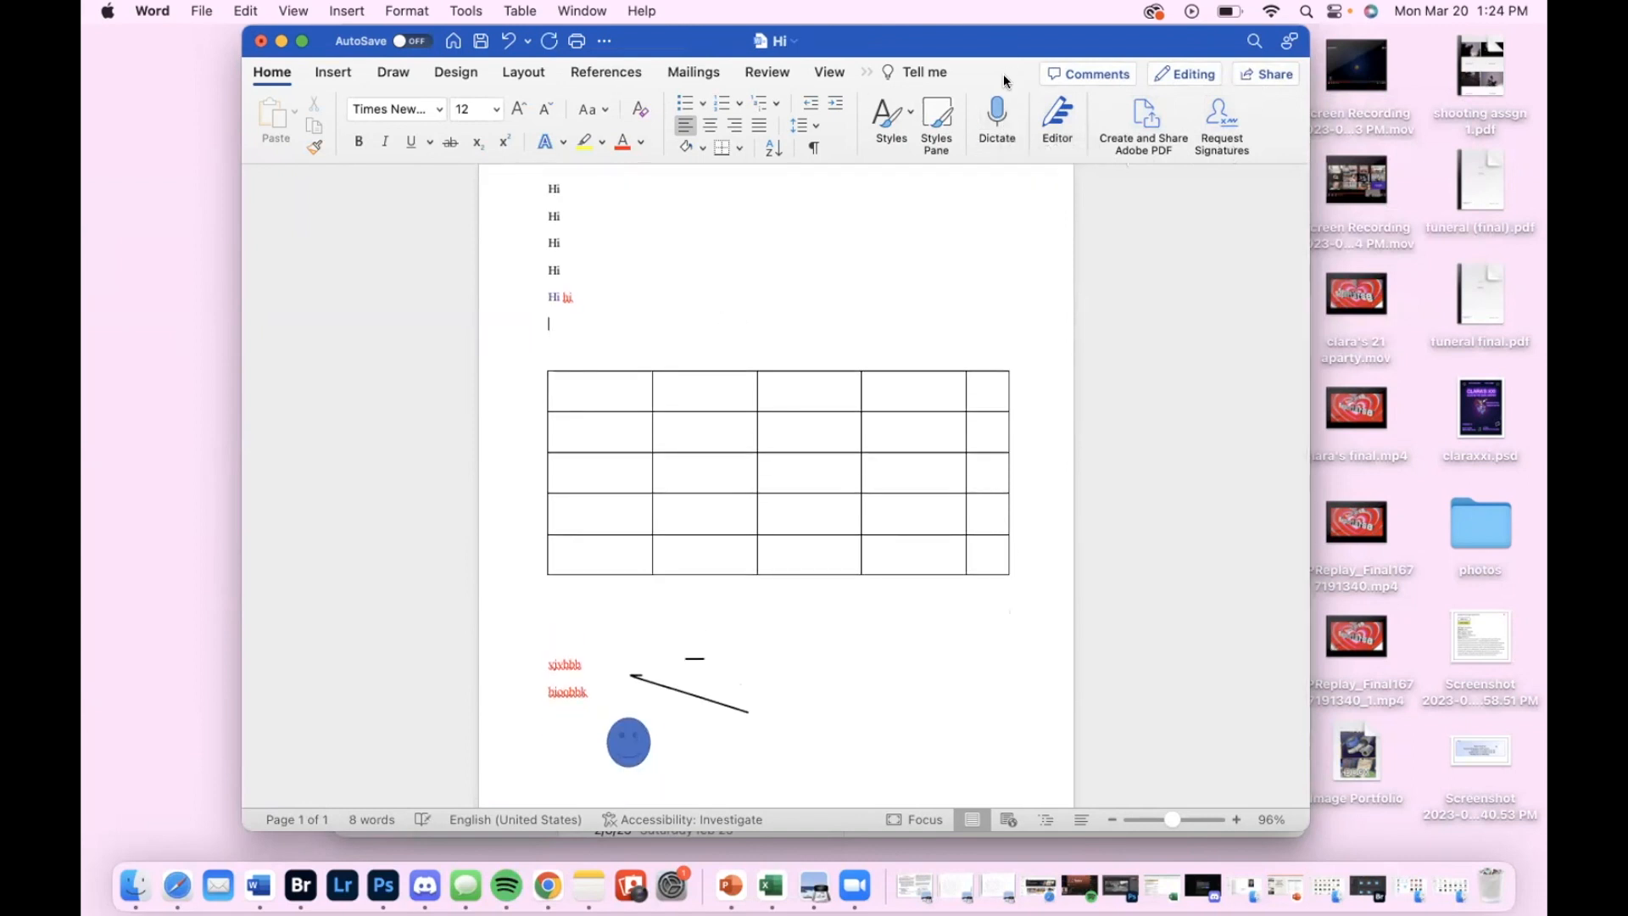
{"action": "left_click", "coordinate": [992, 110]}
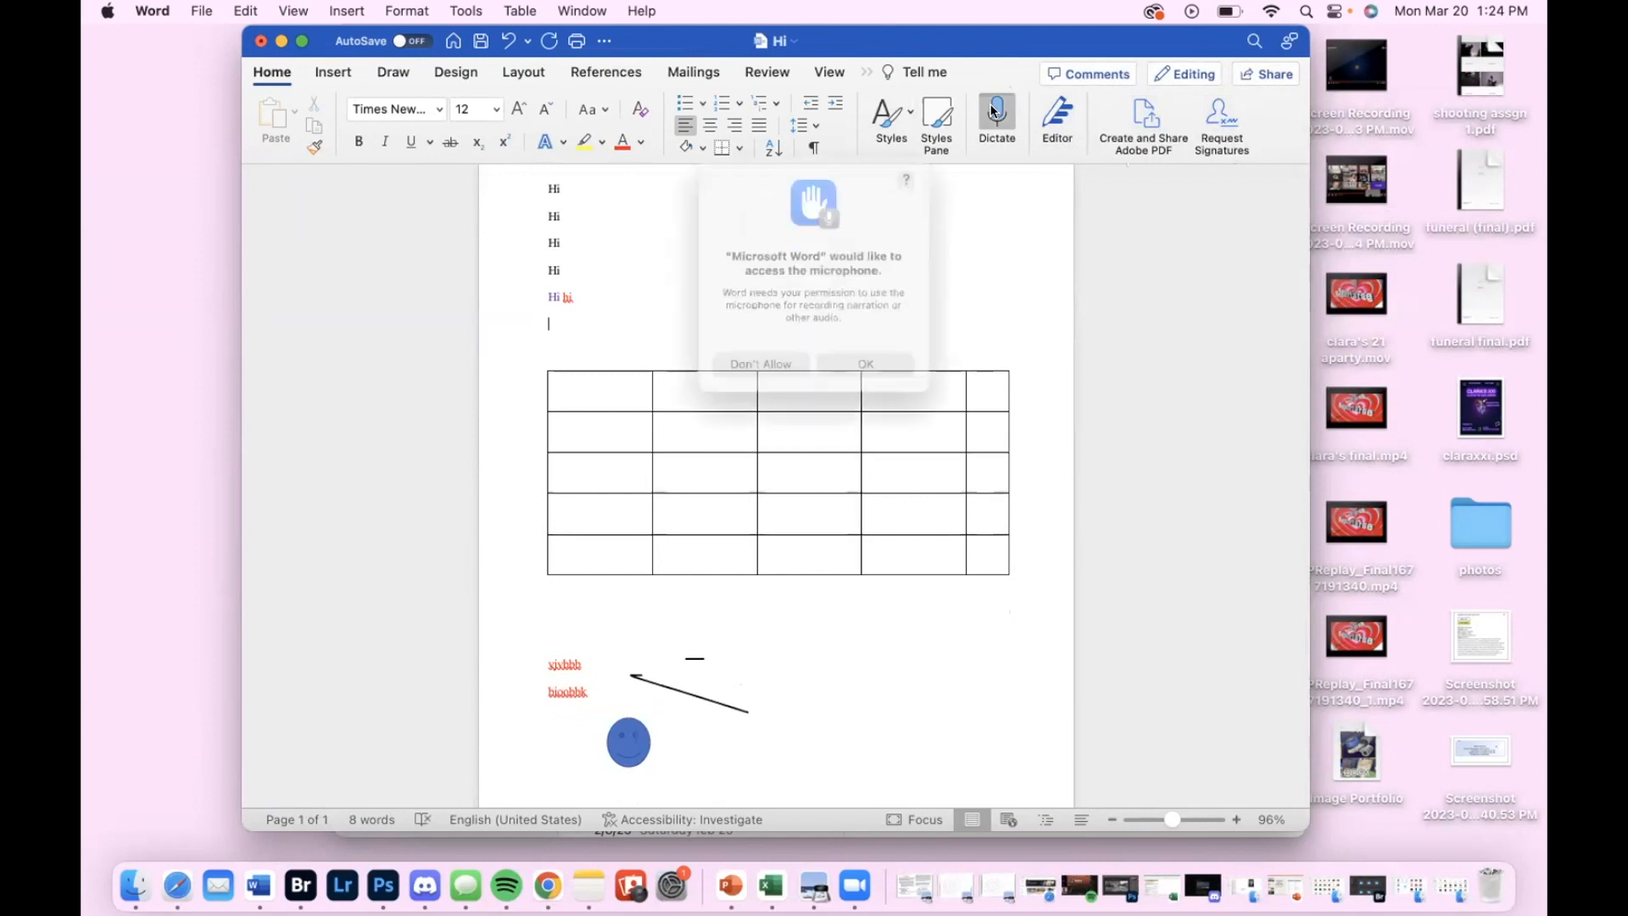
{"action": "left_click", "coordinate": [868, 374]}
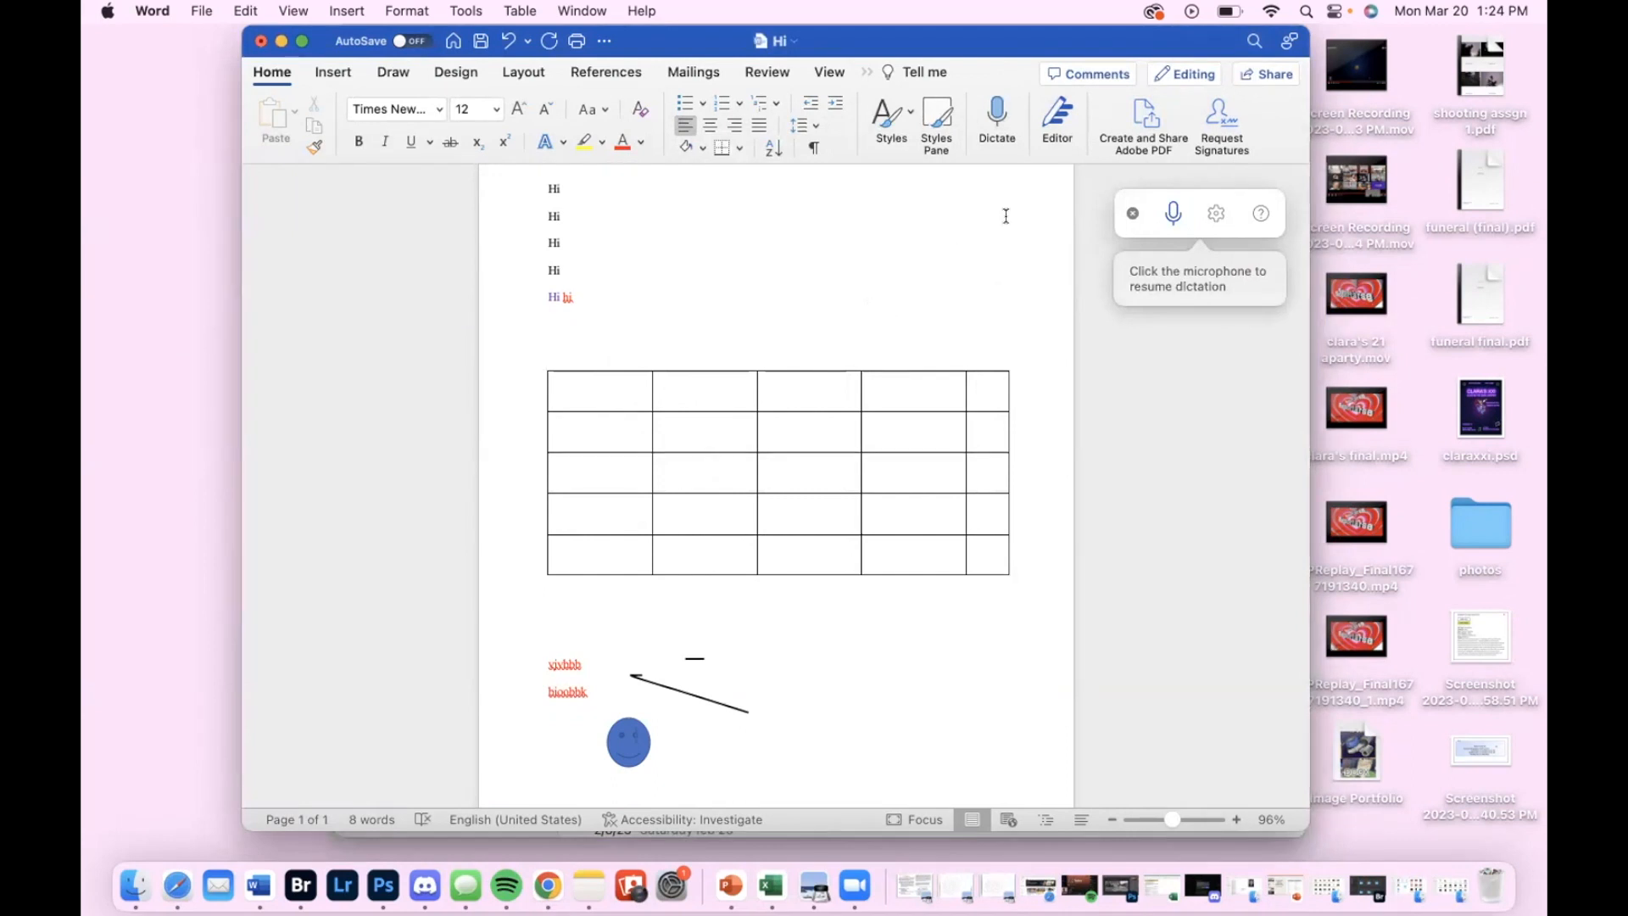
{"action": "left_click", "coordinate": [1172, 215]}
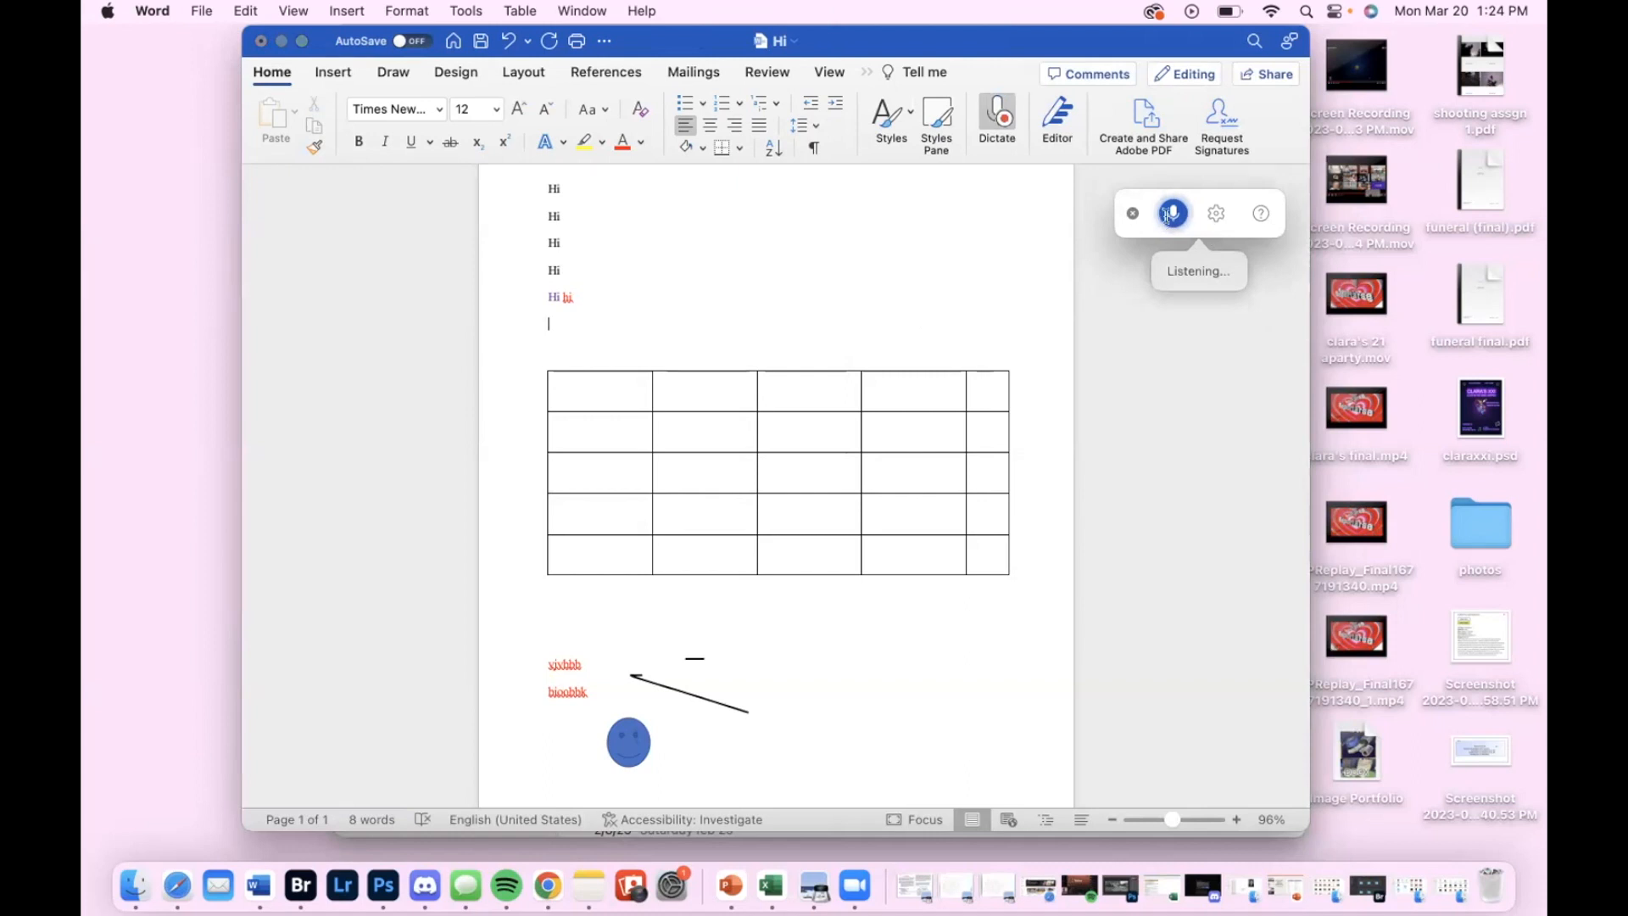
{"action": "left_click", "coordinate": [1172, 215]}
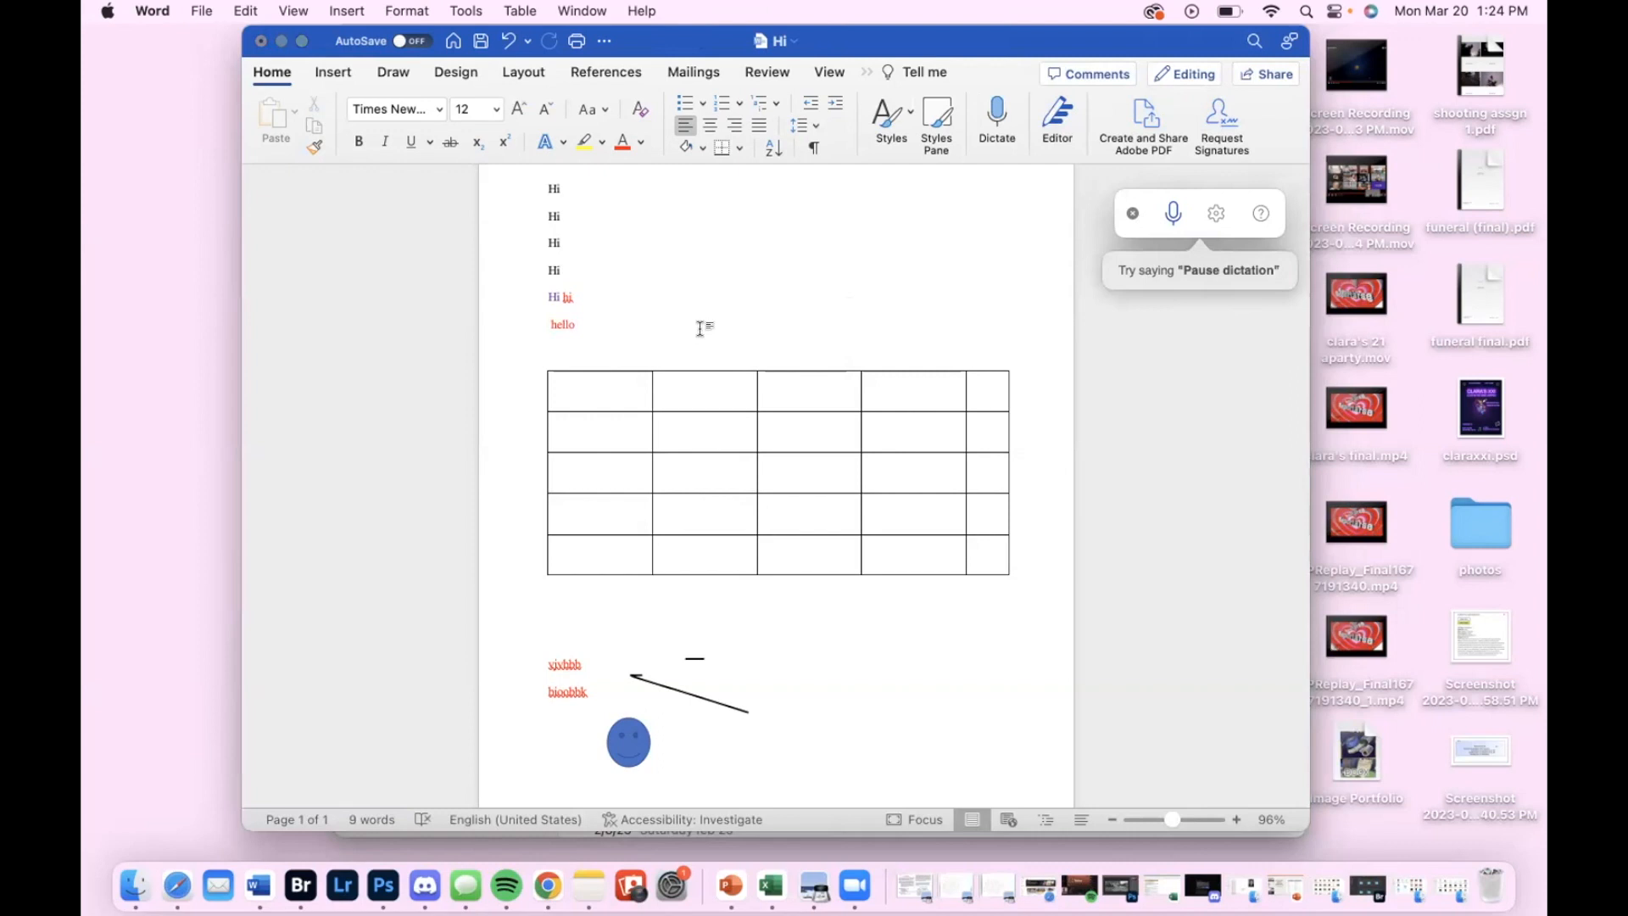
{"action": "left_click", "coordinate": [1131, 214]}
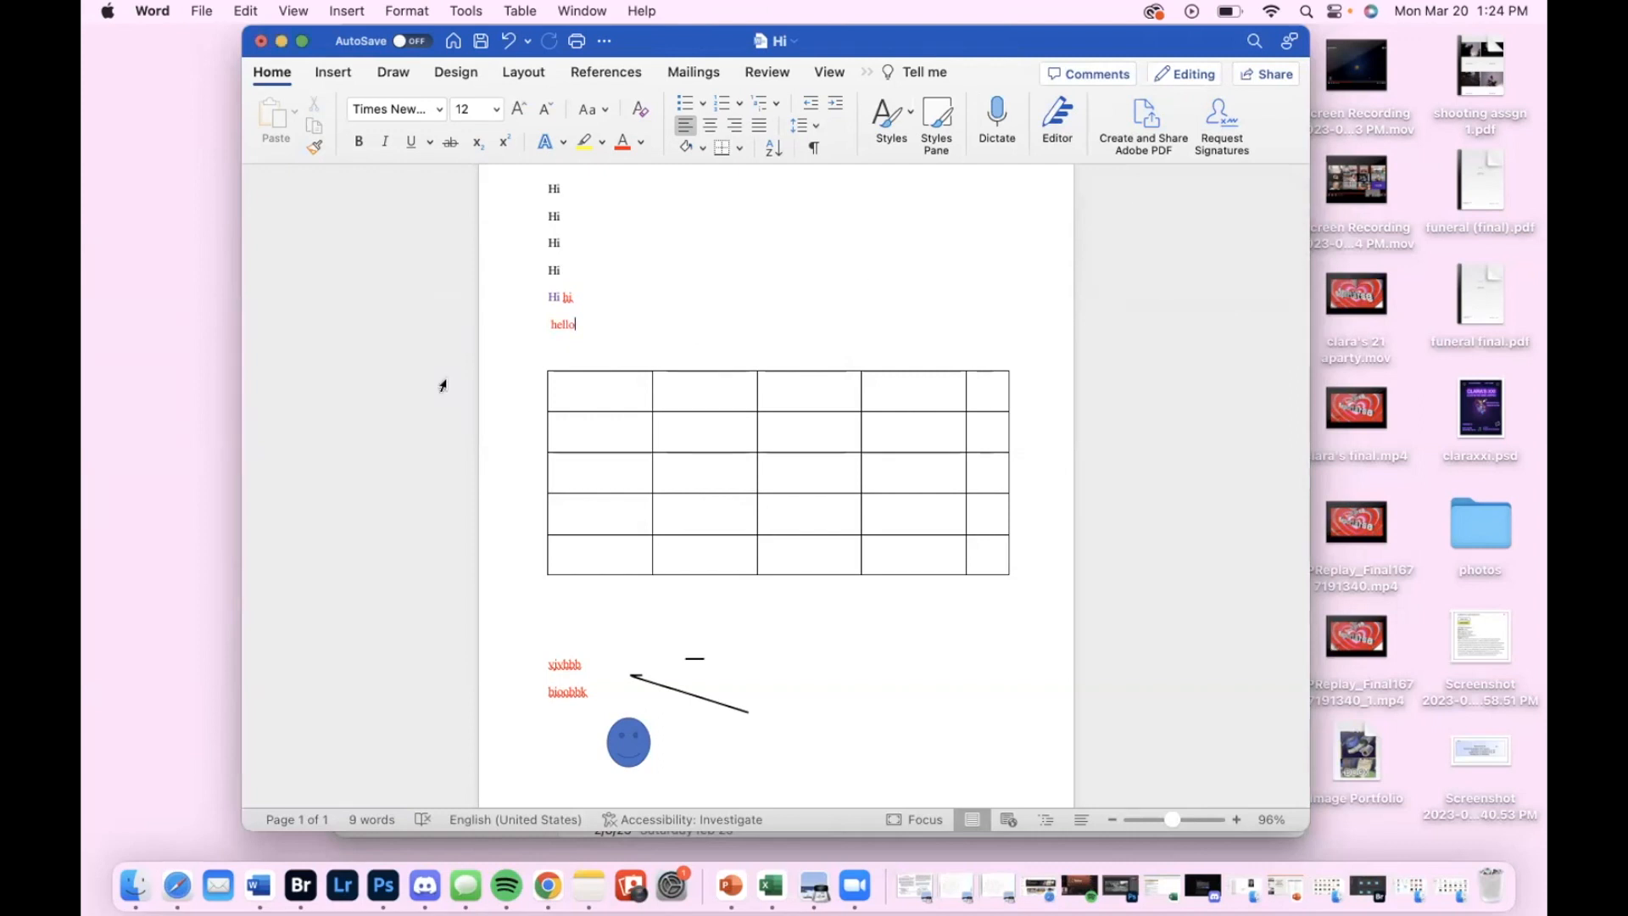
{"action": "left_click_drag", "start_coordinate": [576, 322], "coordinate": [545, 323]}
{"action": "left_click", "coordinate": [590, 328]}
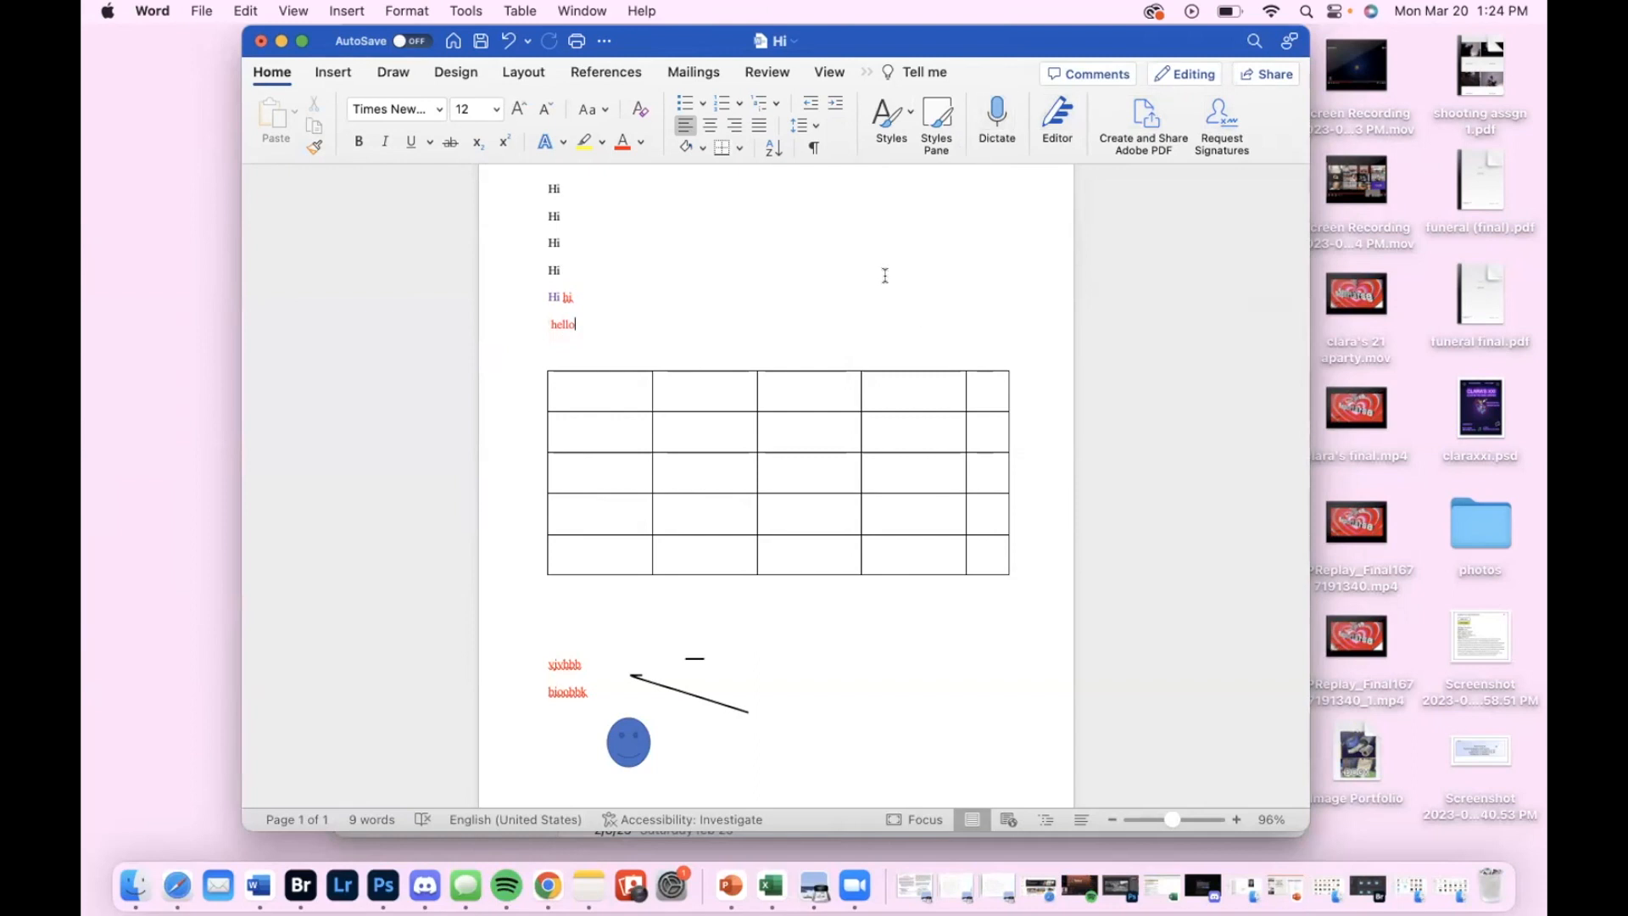